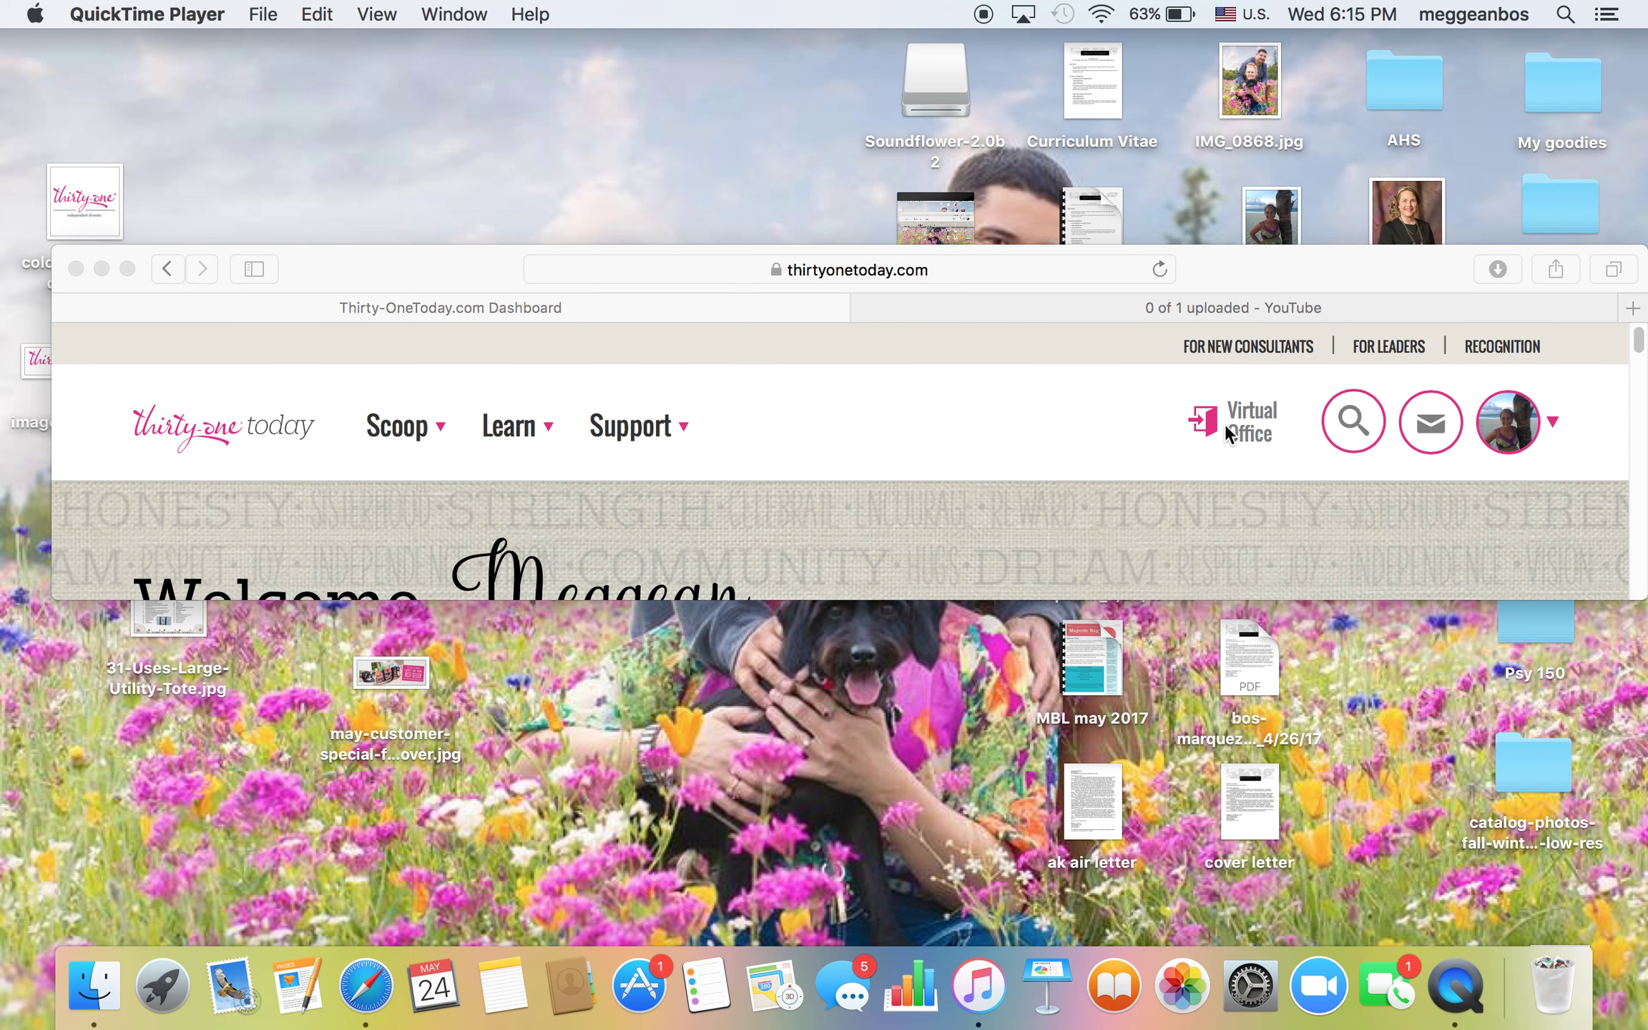
- Open the Virtual Office Open Parties list and maximize the browser window
{"action": "left_click", "coordinate": [1265, 427]}
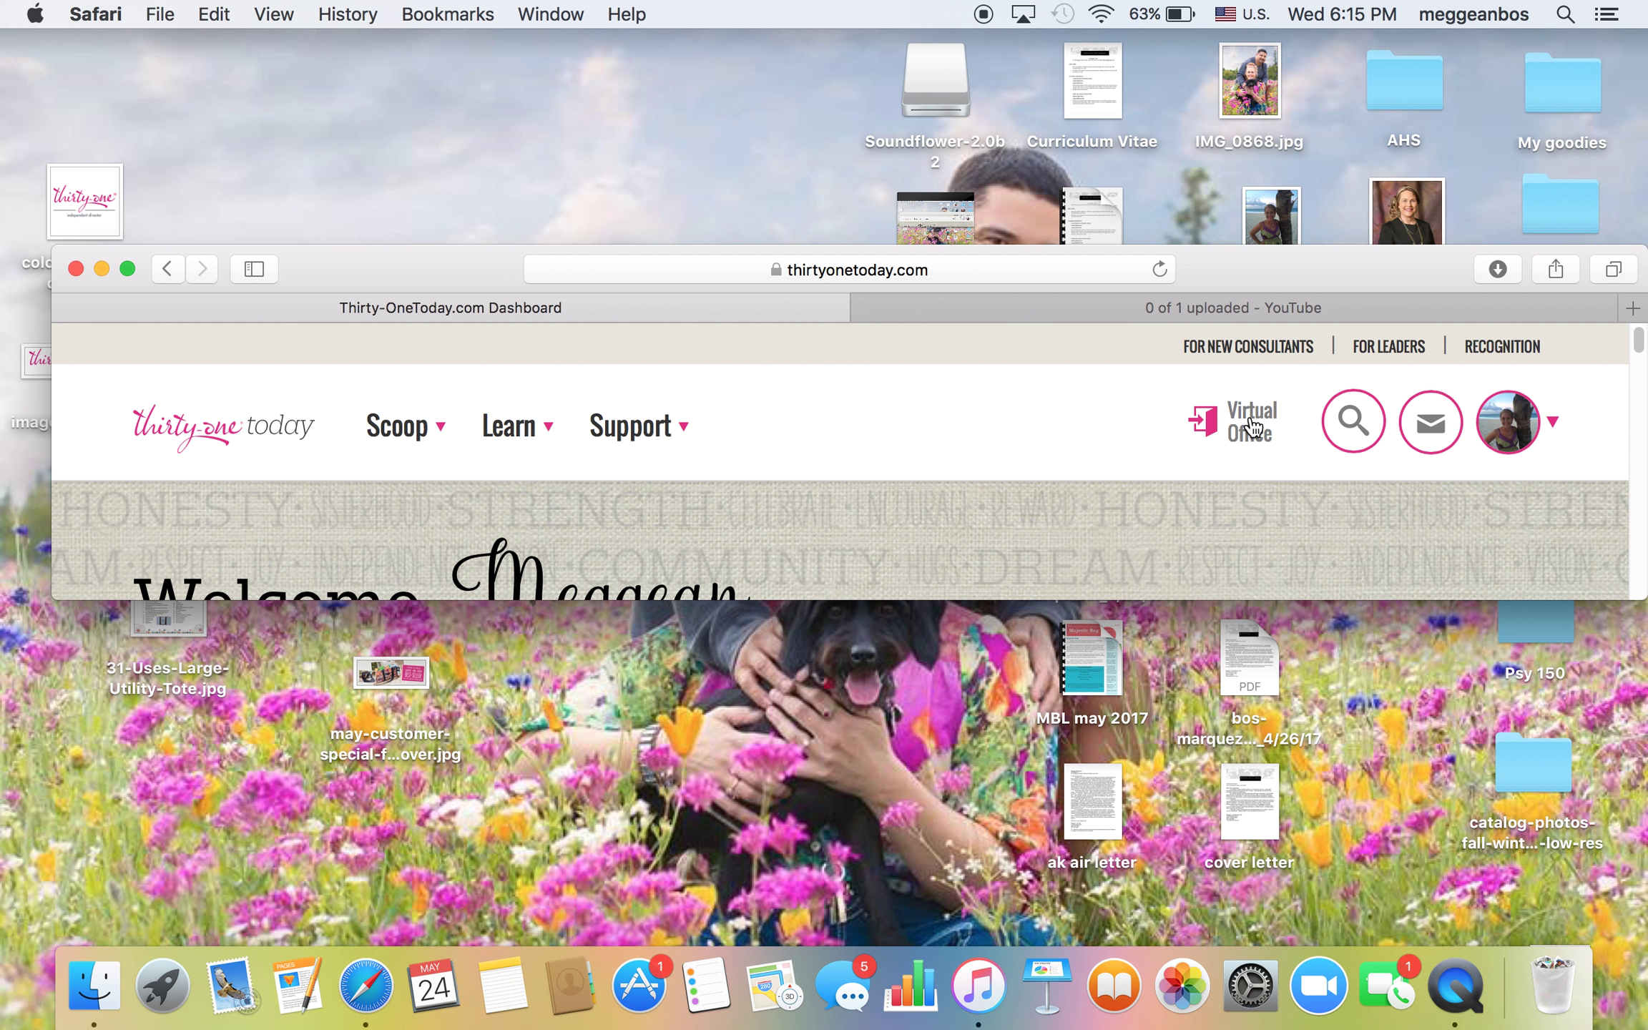
{"action": "left_click", "coordinate": [1249, 422]}
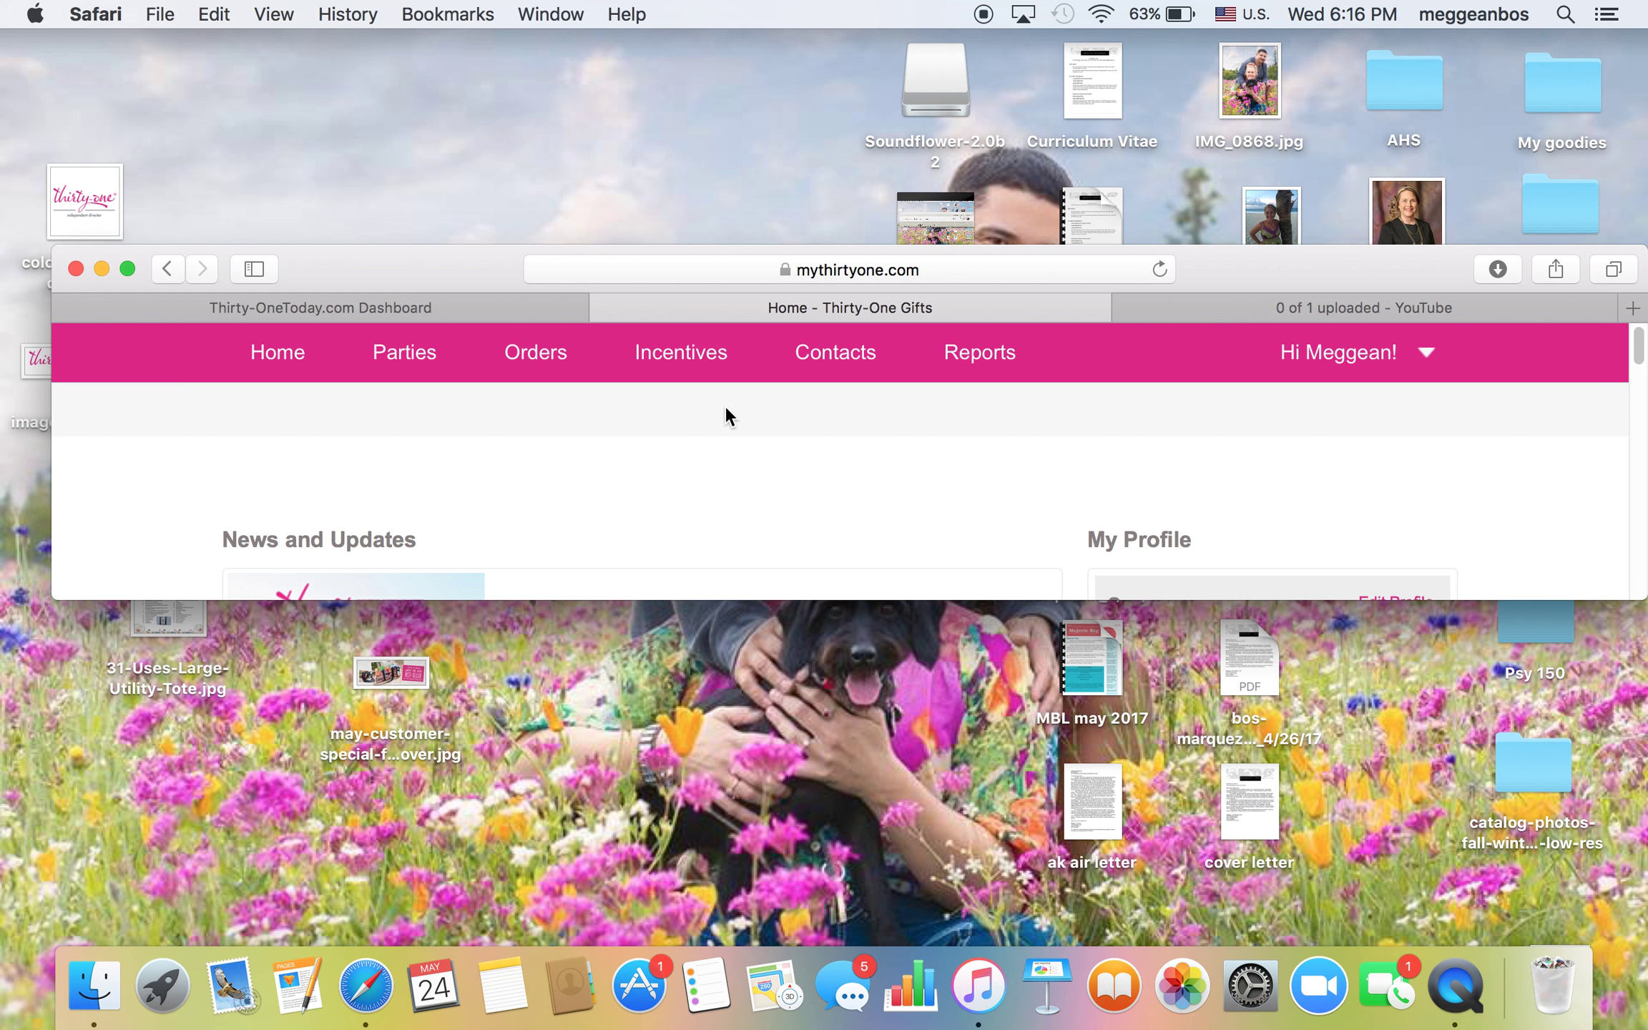
{"action": "mouse_move", "coordinate": [405, 352]}
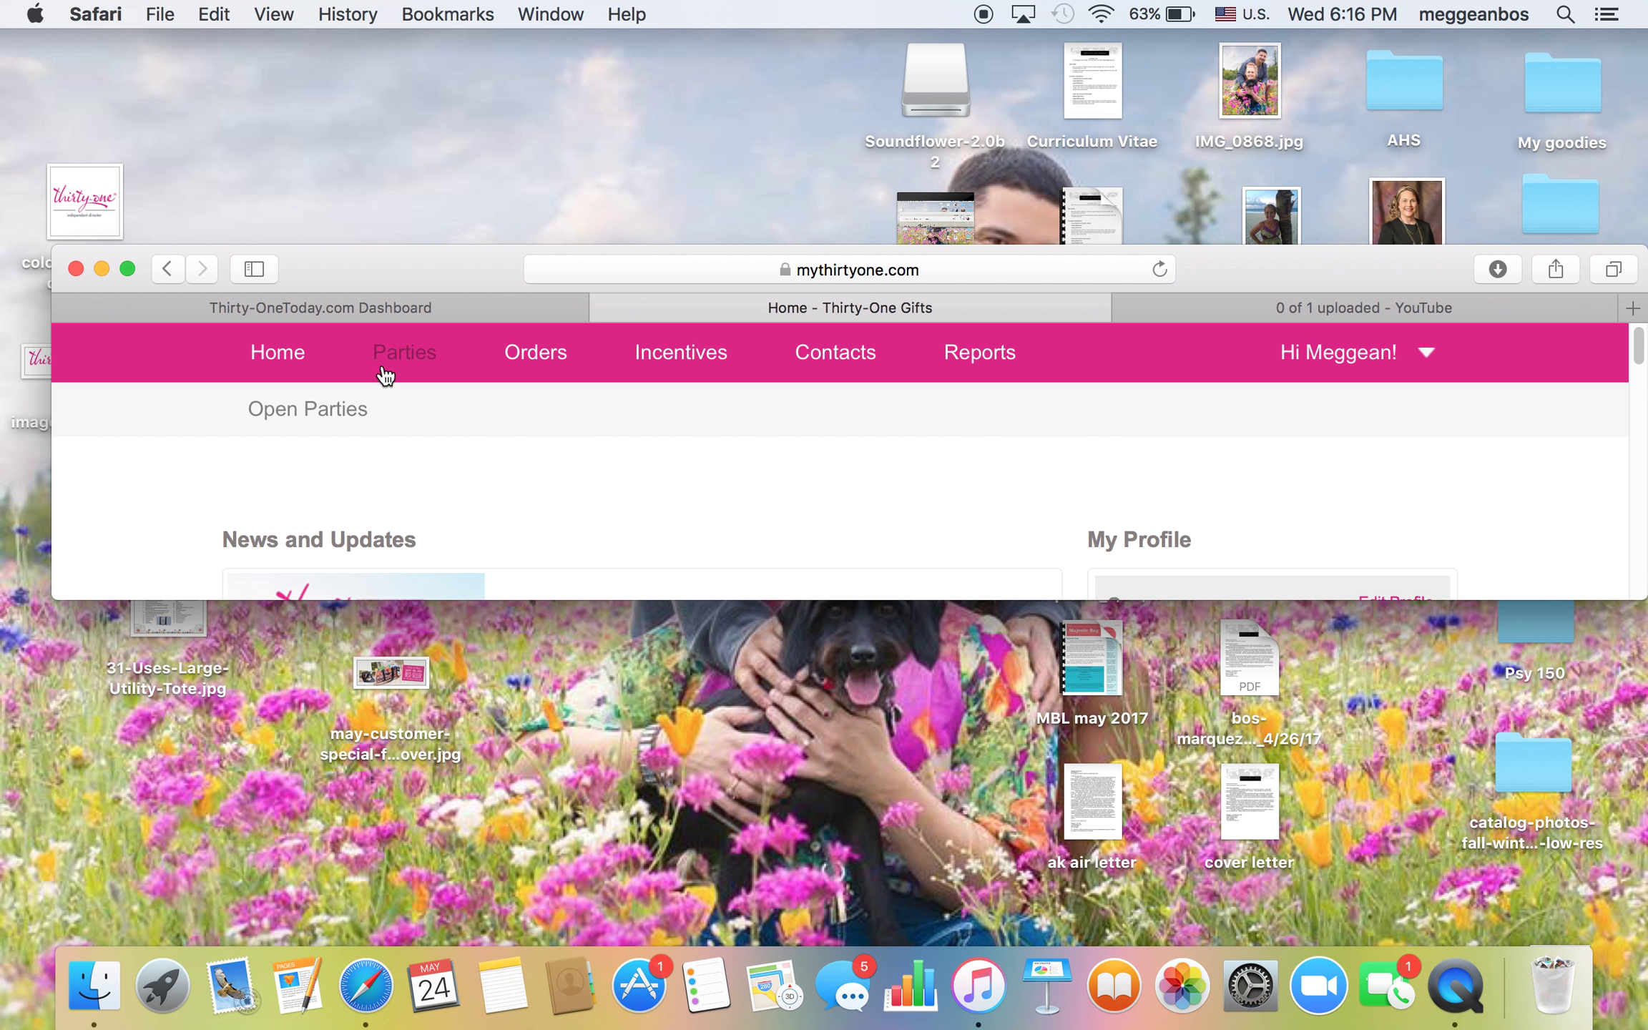
{"action": "left_click", "coordinate": [354, 409]}
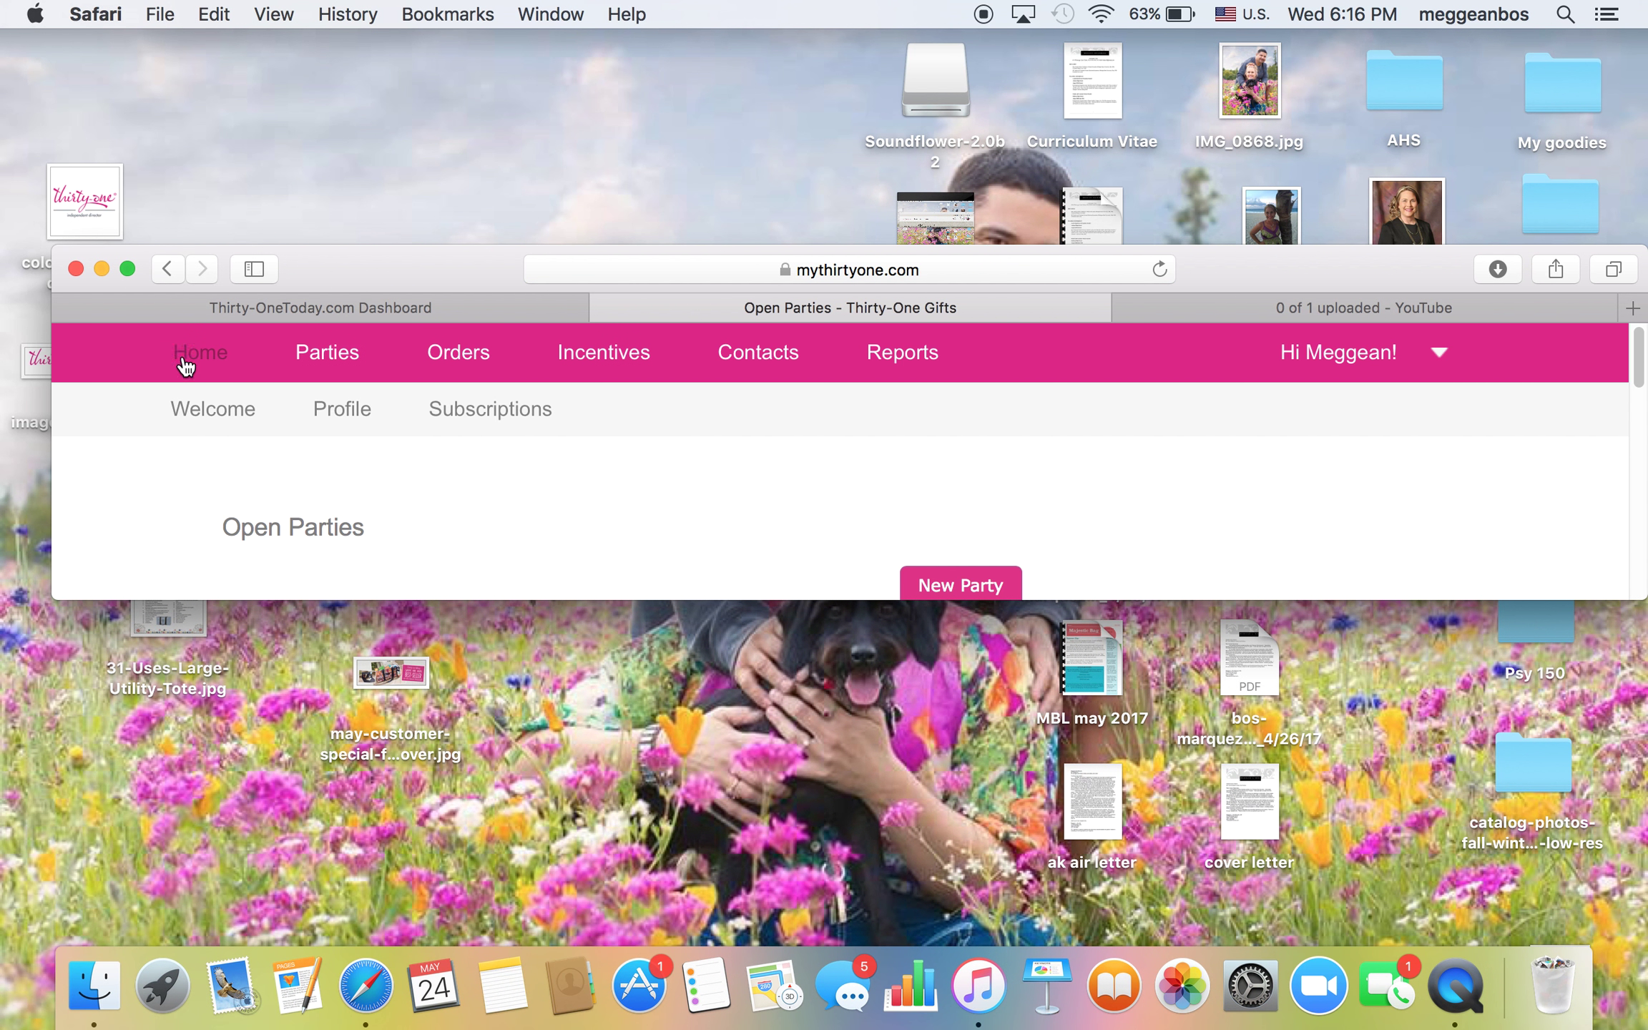
{"action": "left_click", "coordinate": [127, 269]}
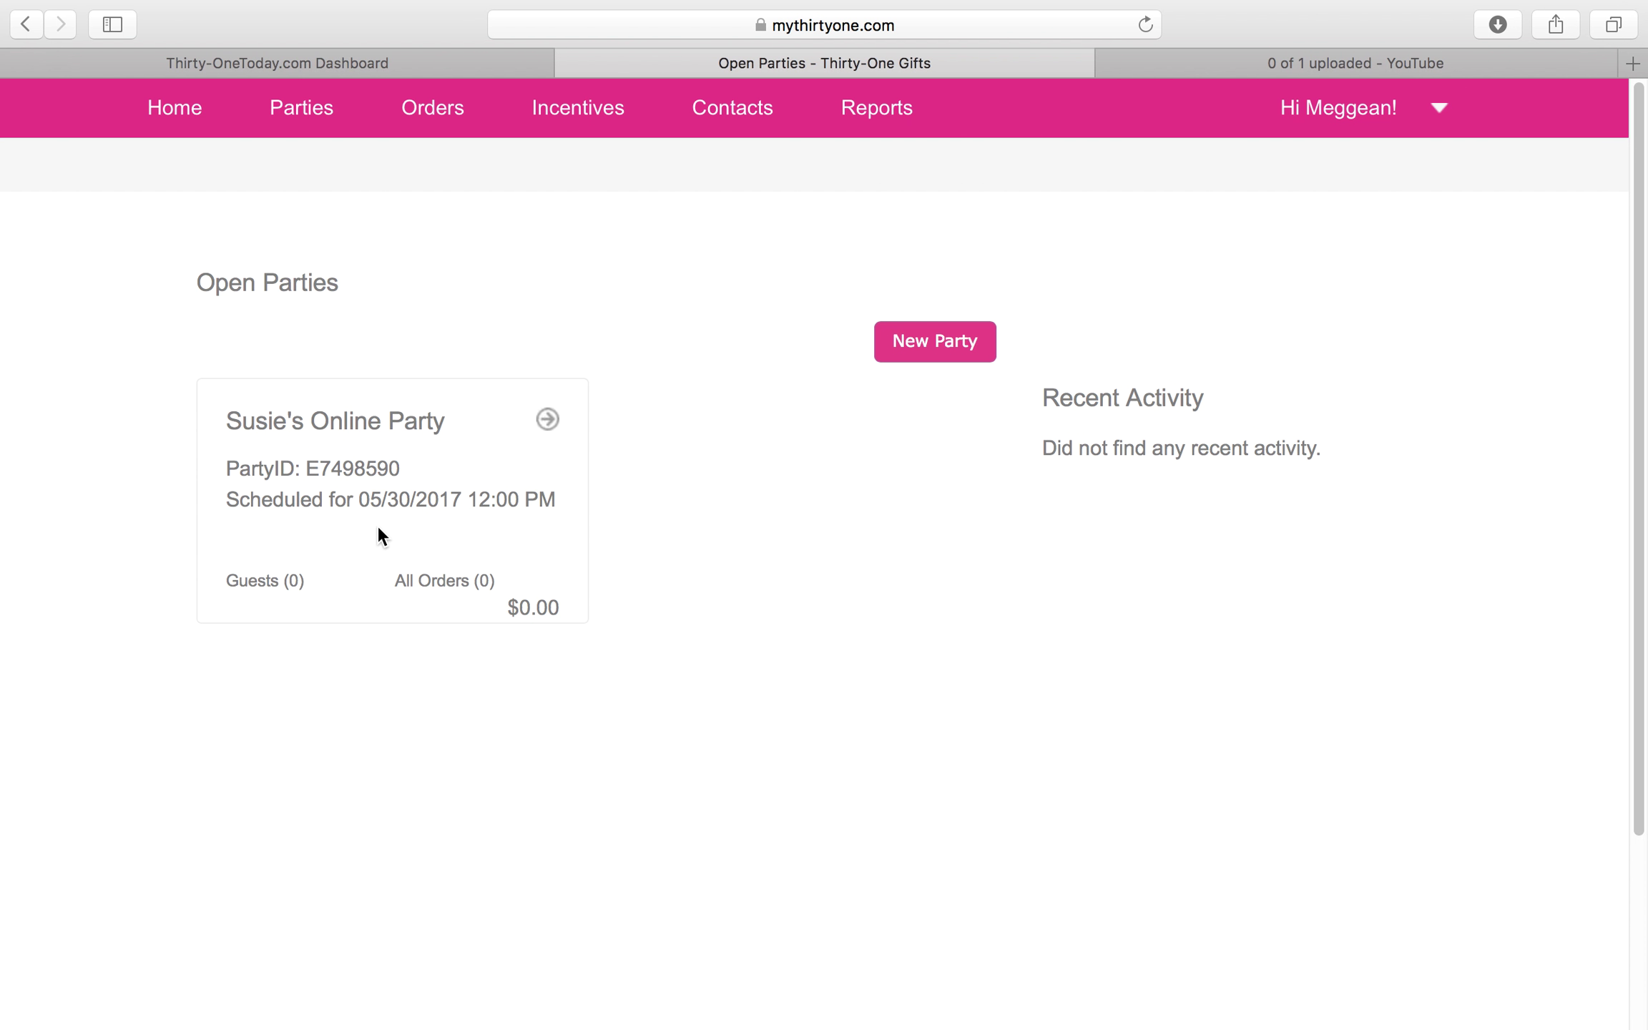
- Open the online party's details and view its Orders tab, empty at $0.00
{"action": "left_click", "coordinate": [405, 428]}
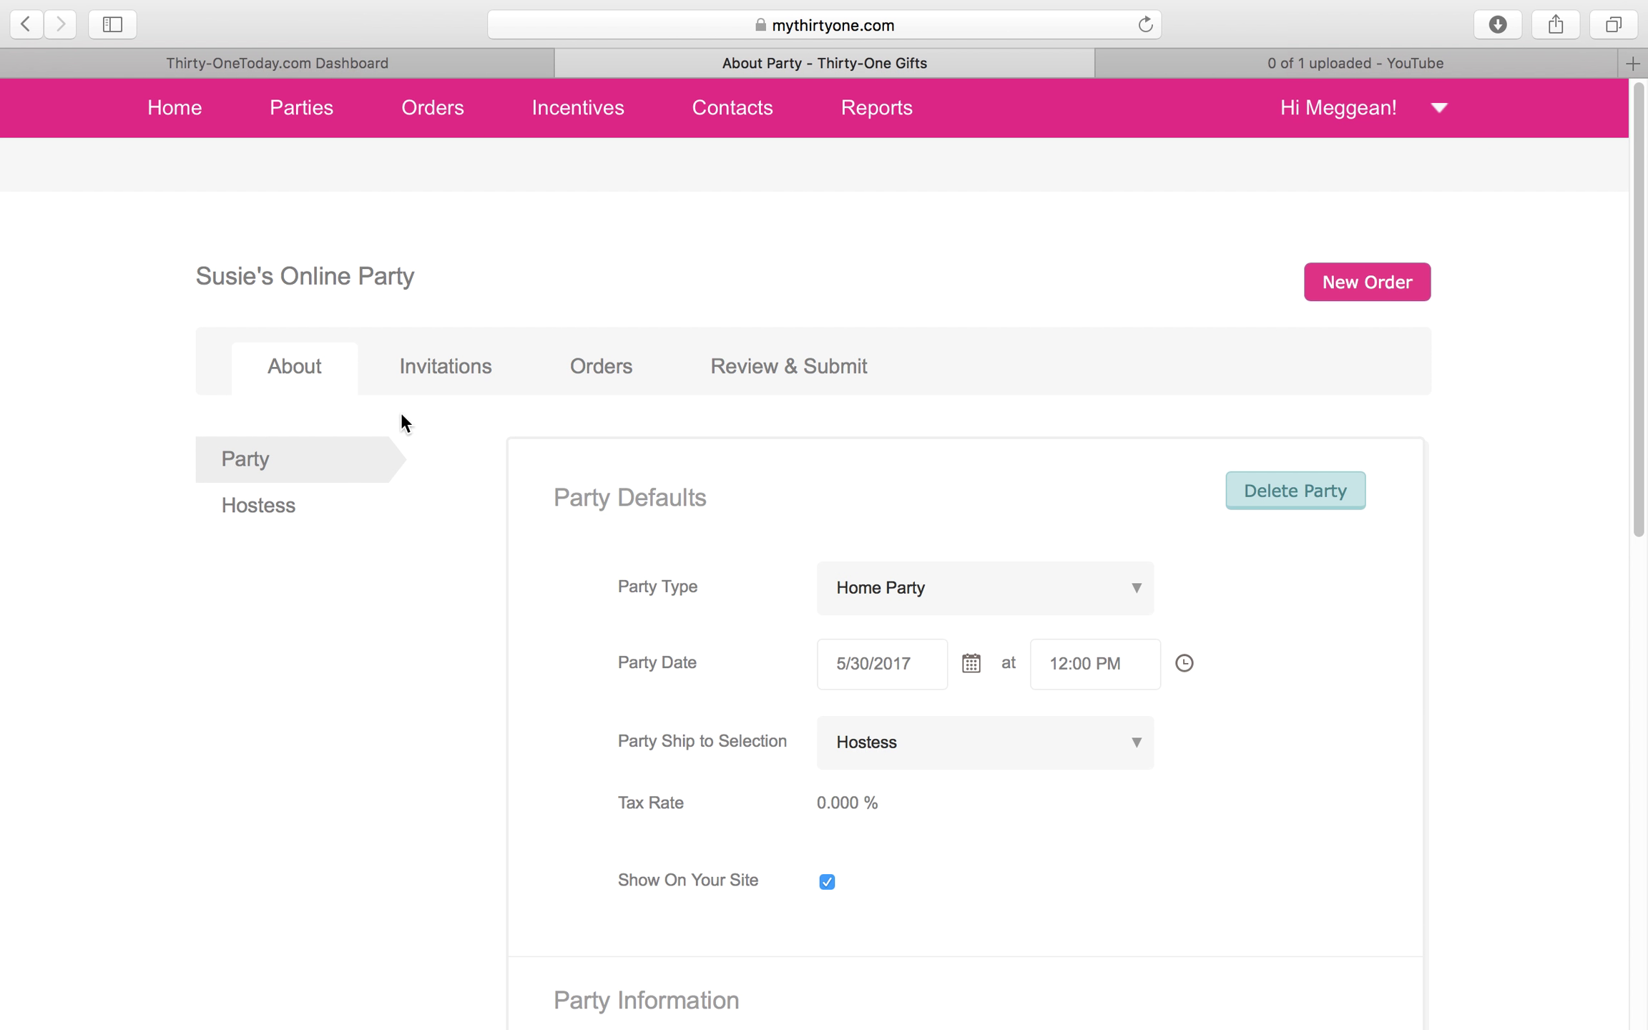
{"action": "left_click", "coordinate": [609, 375]}
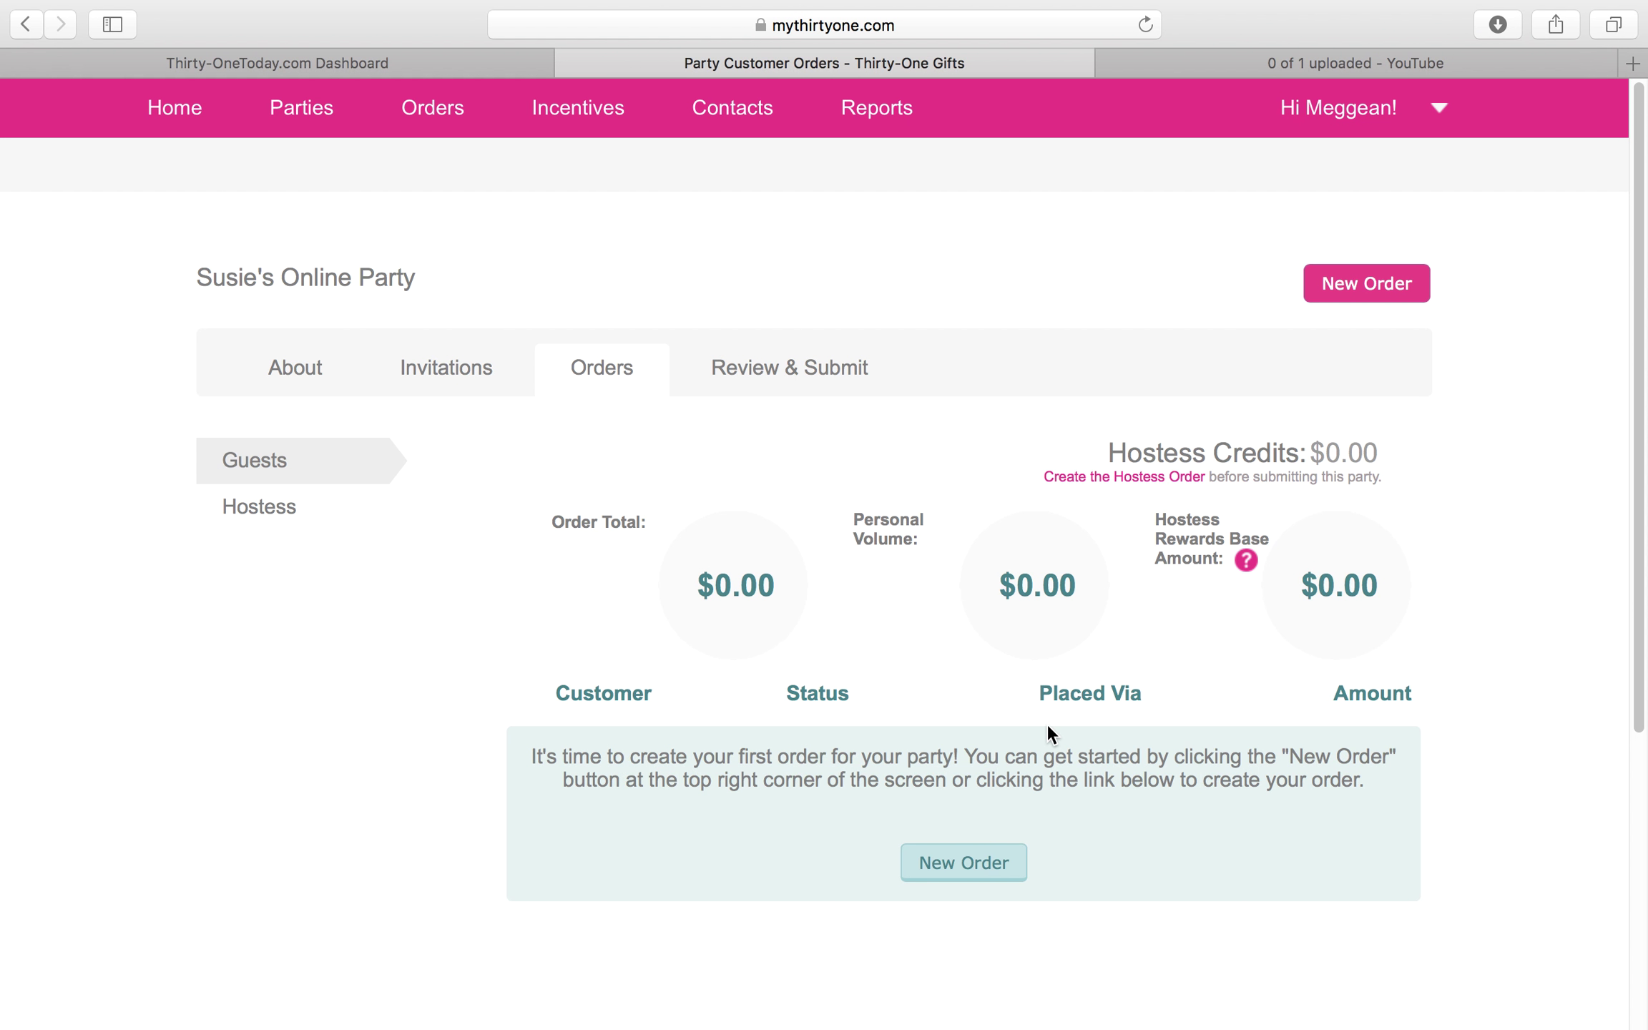
- Start a New Order with the customer's first and last name, then Save & Continue
{"action": "left_click", "coordinate": [977, 868]}
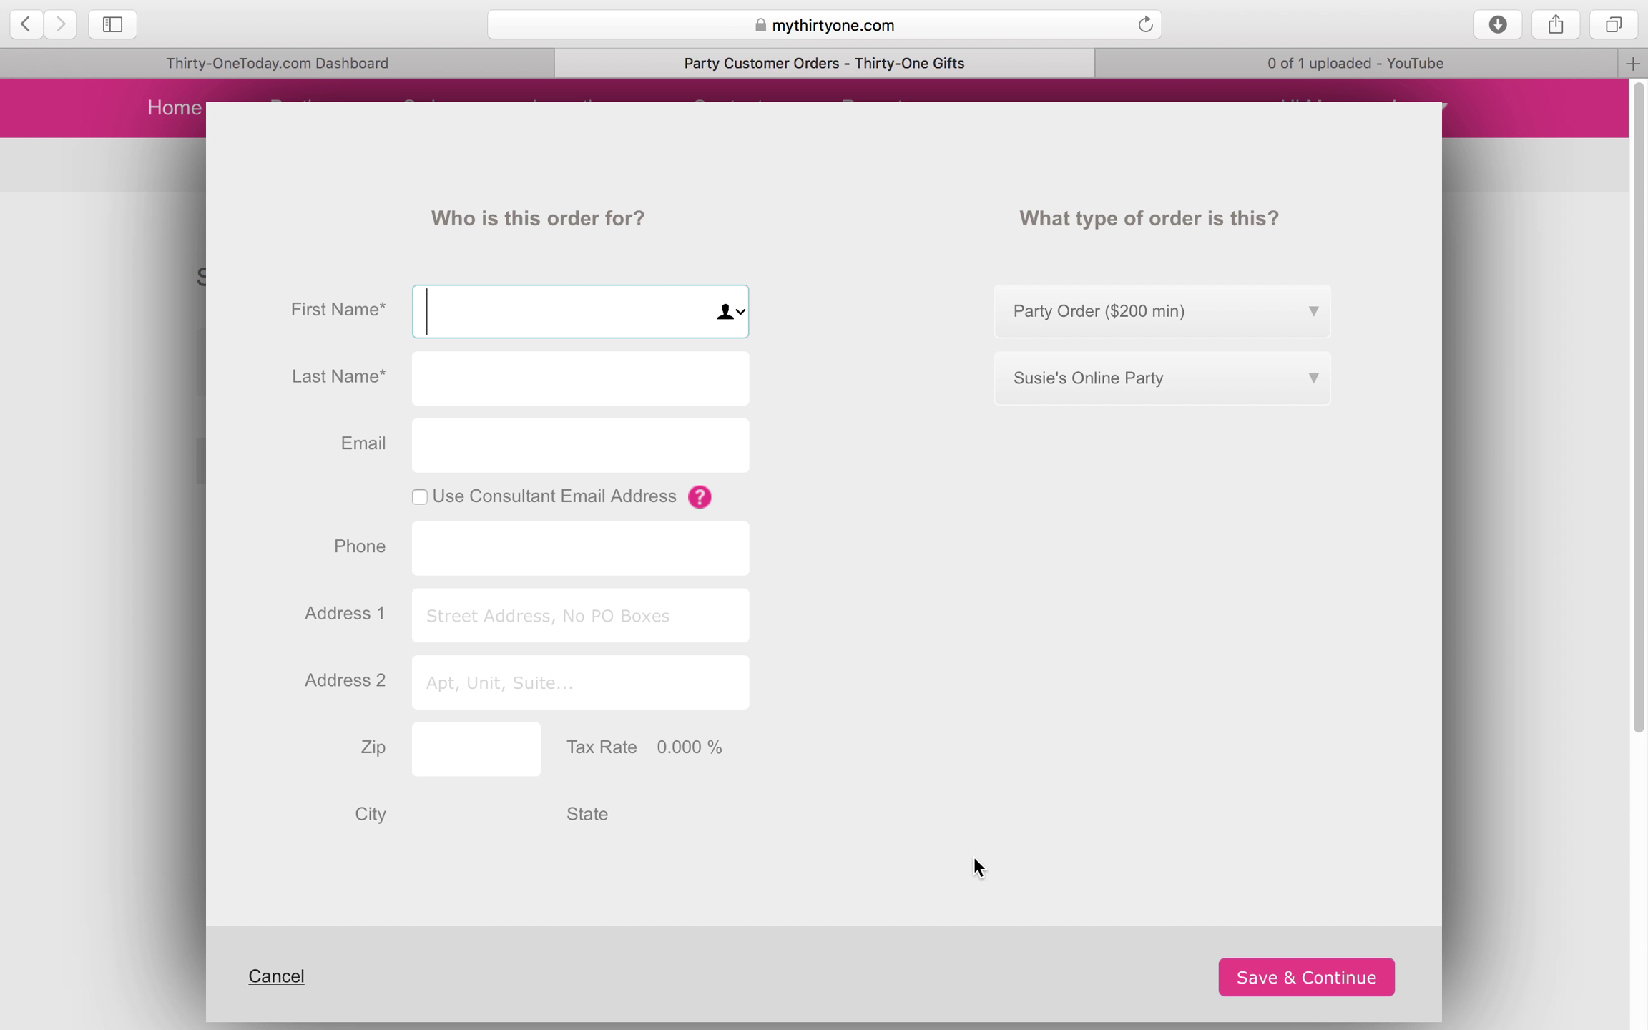
{"action": "type", "text": "betty"}
{"action": "key", "text": "Tab"}
{"action": "type", "text": "Boop"}
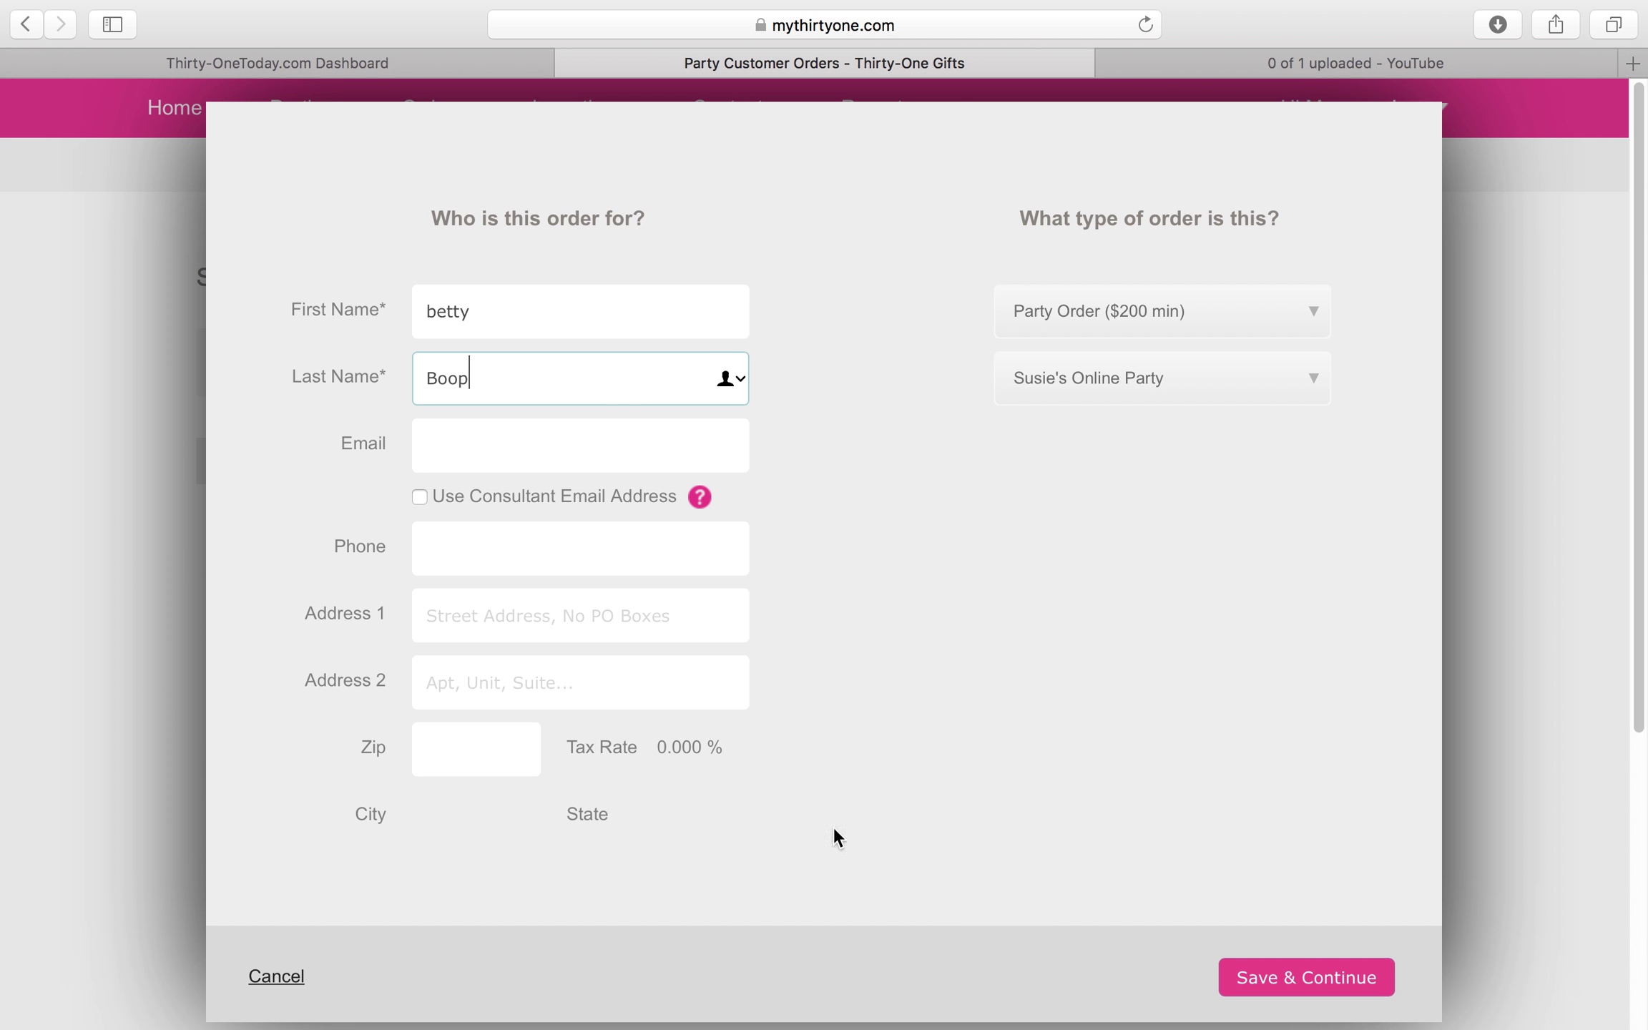
{"action": "left_click", "coordinate": [575, 465]}
{"action": "left_click", "coordinate": [506, 587]}
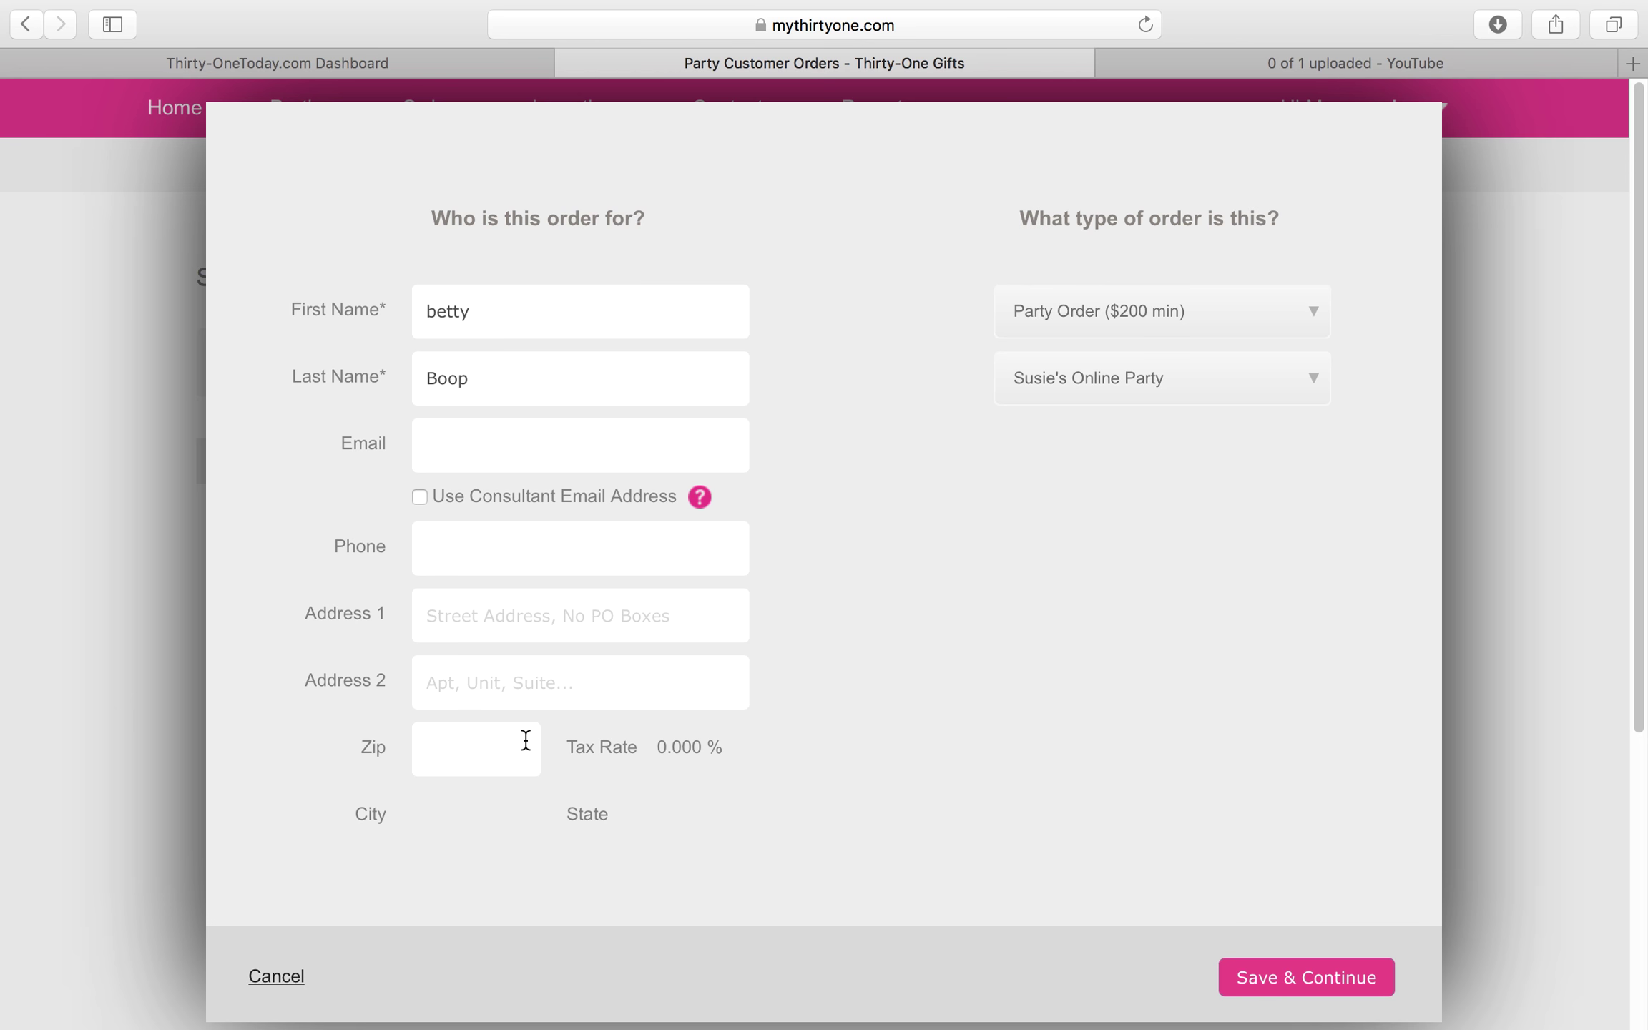
{"action": "left_click", "coordinate": [1358, 979]}
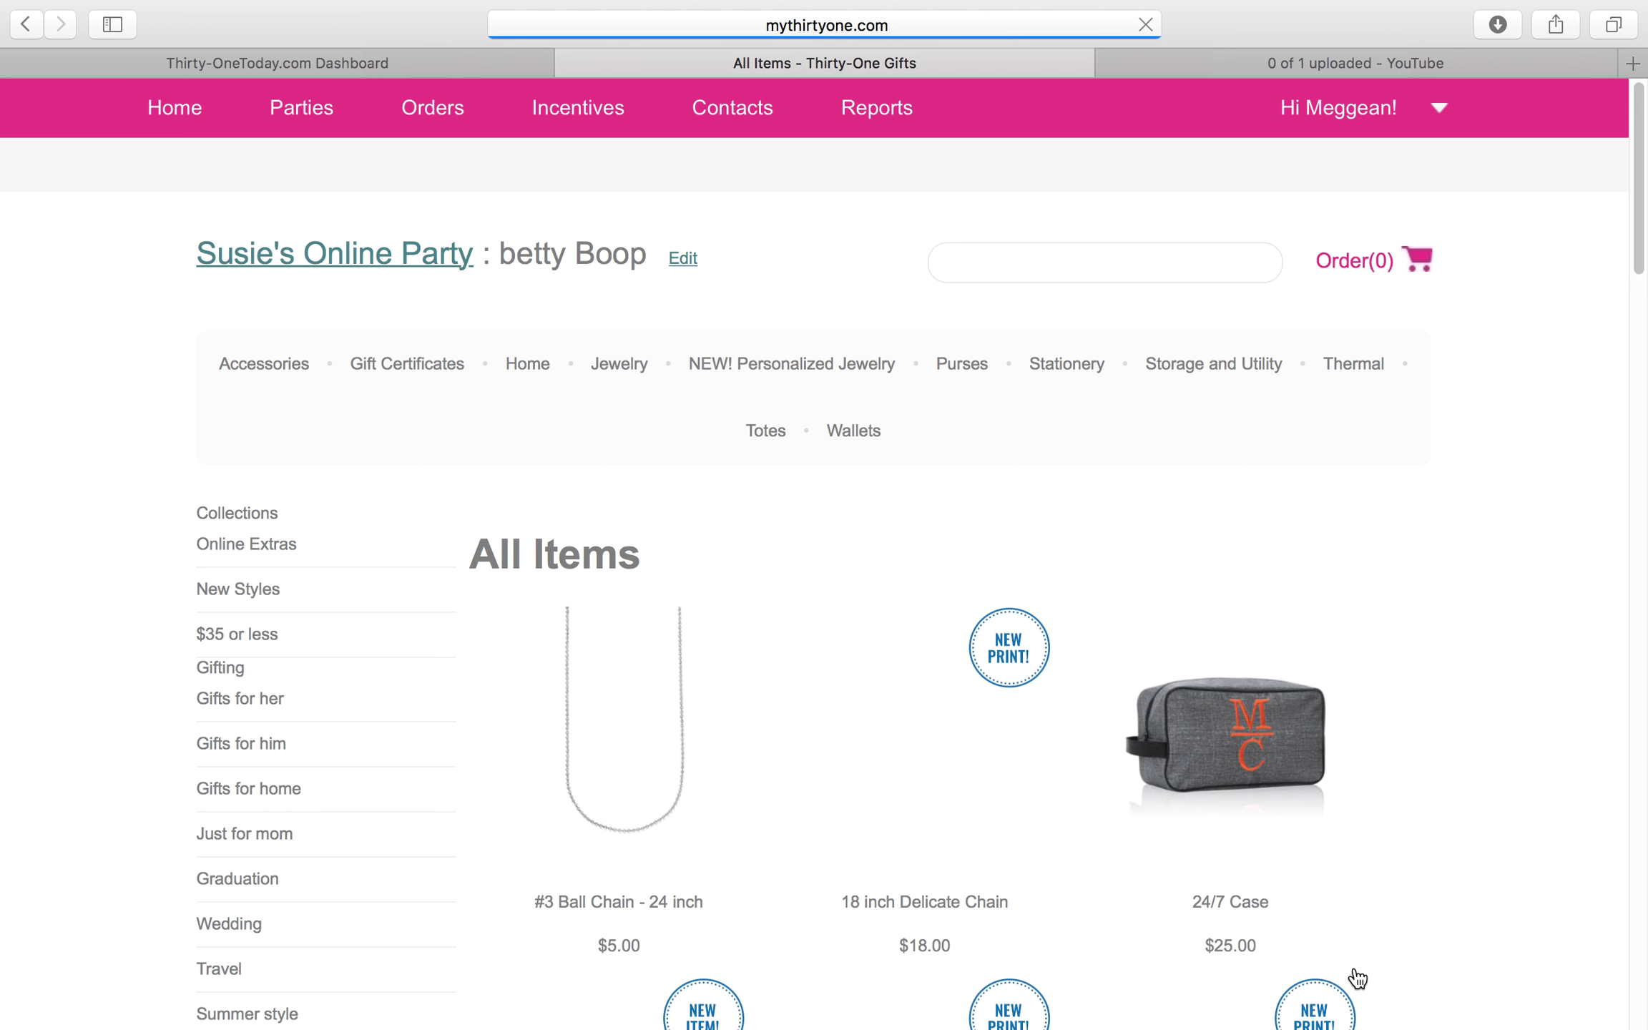
- Add the 4990 Fold-Over Weekender in Brush Strokes ($80.00) to the order
{"action": "left_click", "coordinate": [1111, 265]}
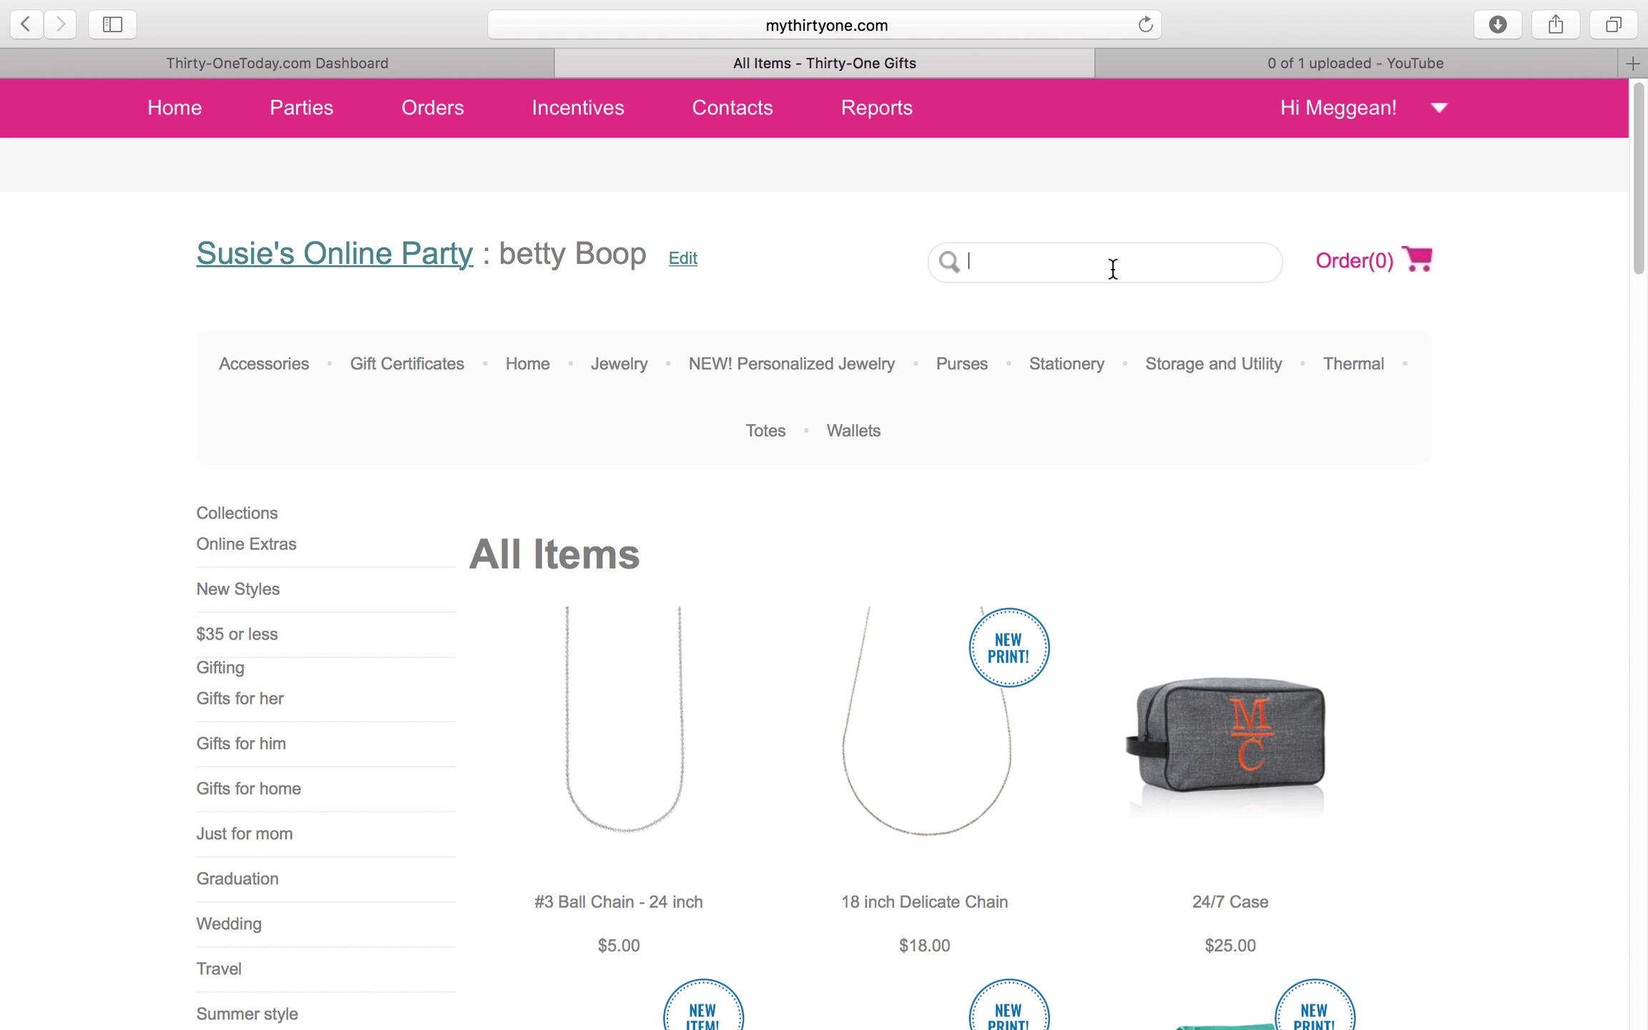
{"action": "type", "text": "weekender"}
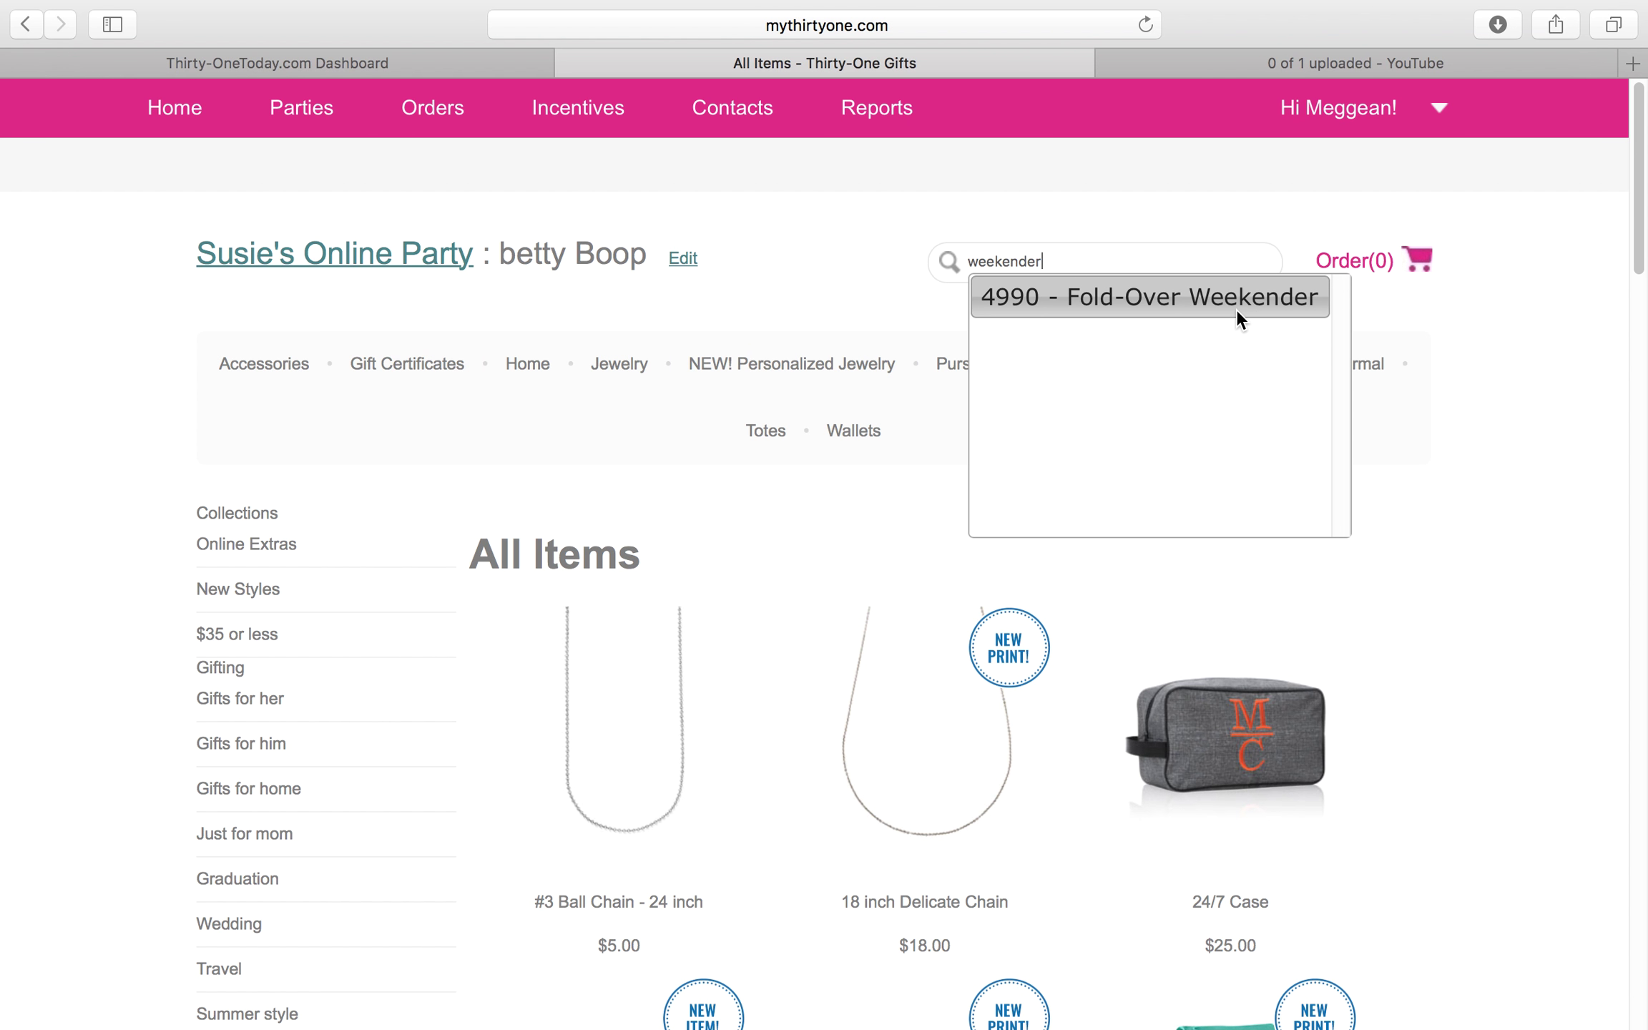
{"action": "left_click", "coordinate": [1239, 315]}
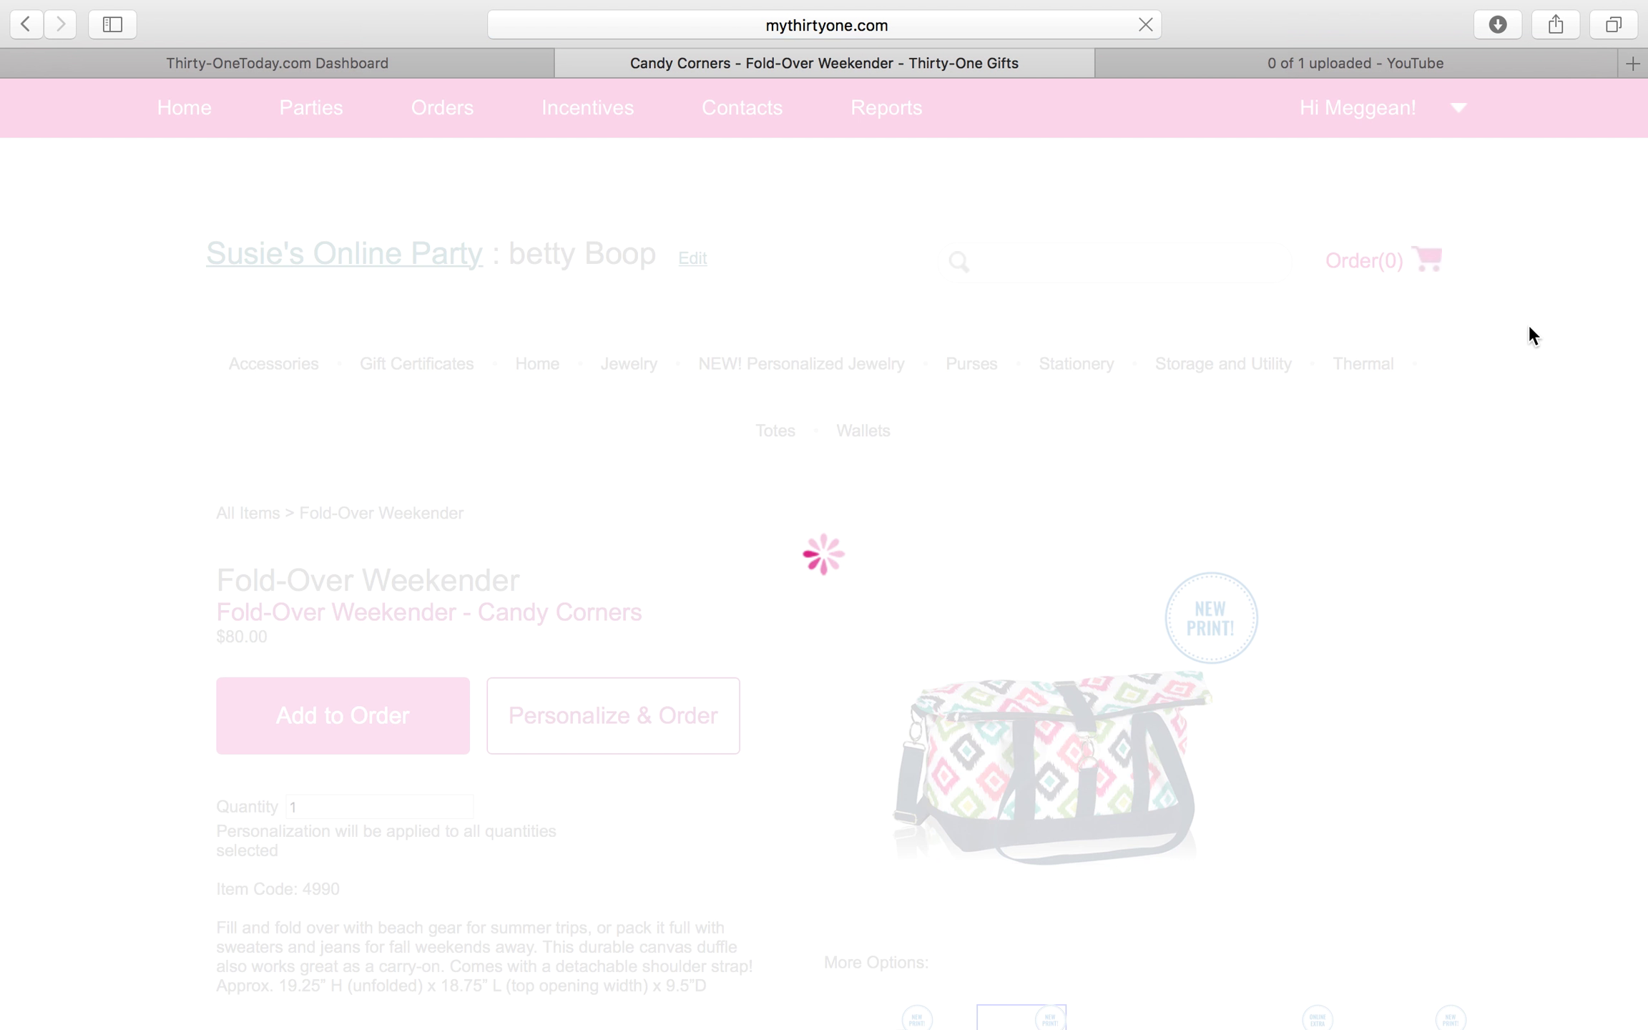
{"action": "scroll", "coordinate": [1540, 321], "scroll_direction": "down", "scroll_amount": 5}
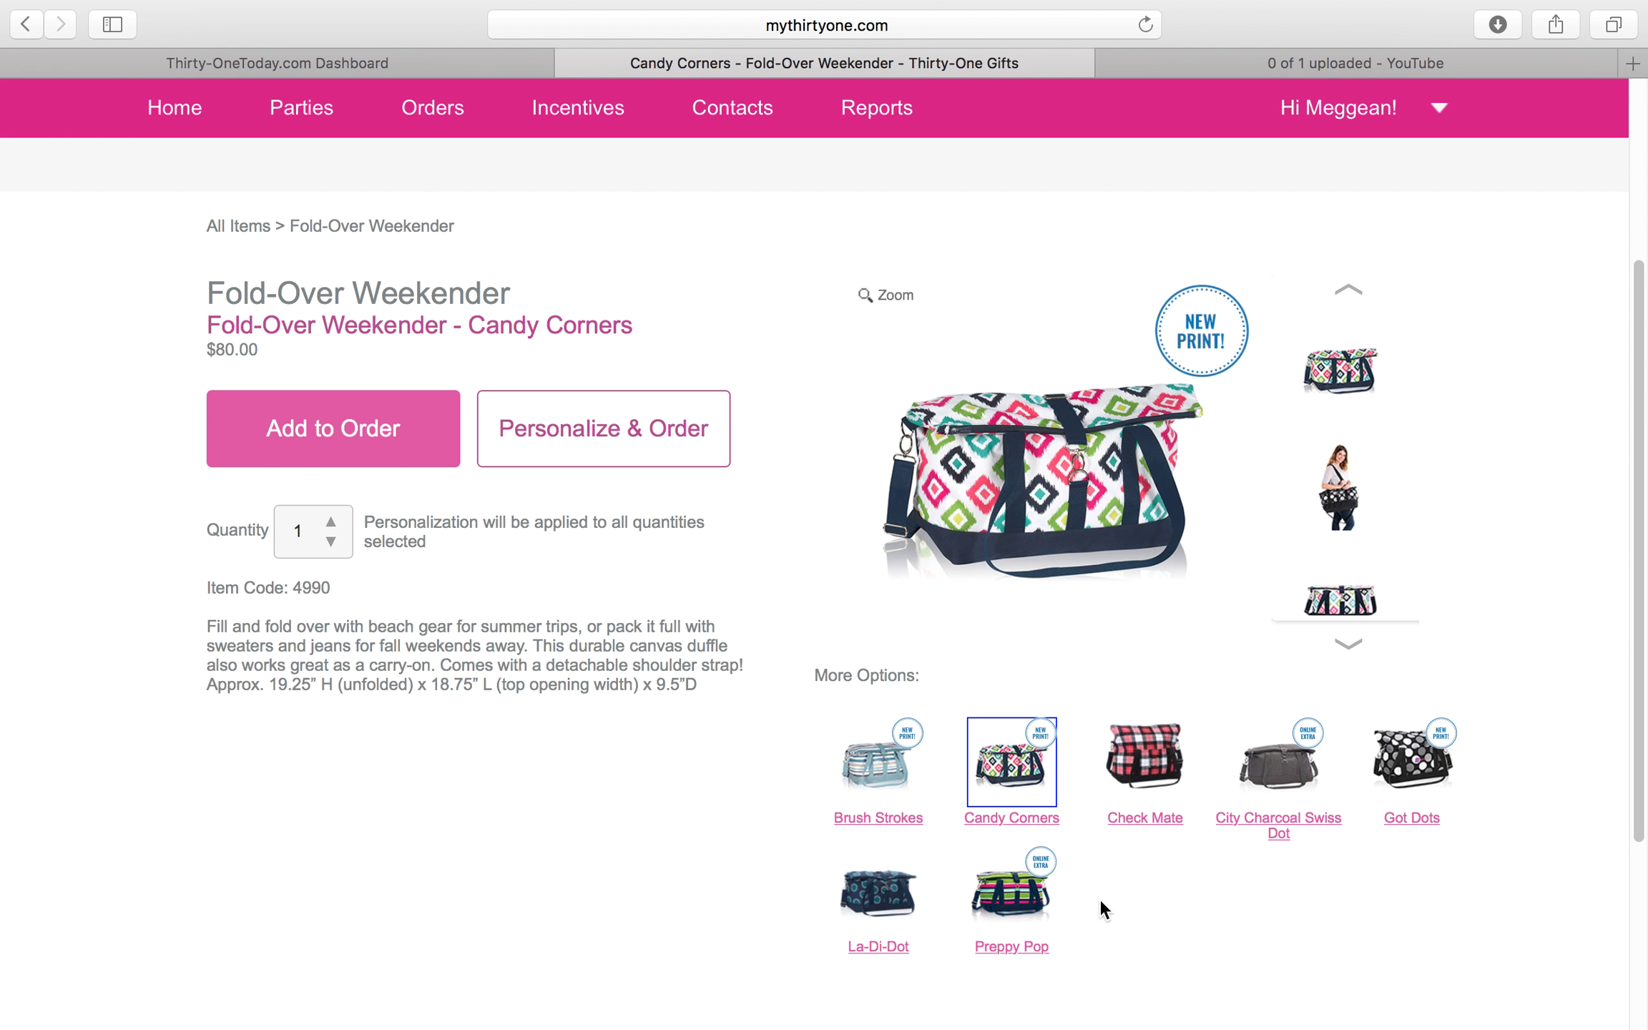
{"action": "left_click", "coordinate": [882, 787]}
{"action": "scroll", "coordinate": [882, 787], "scroll_direction": "down", "scroll_amount": 3}
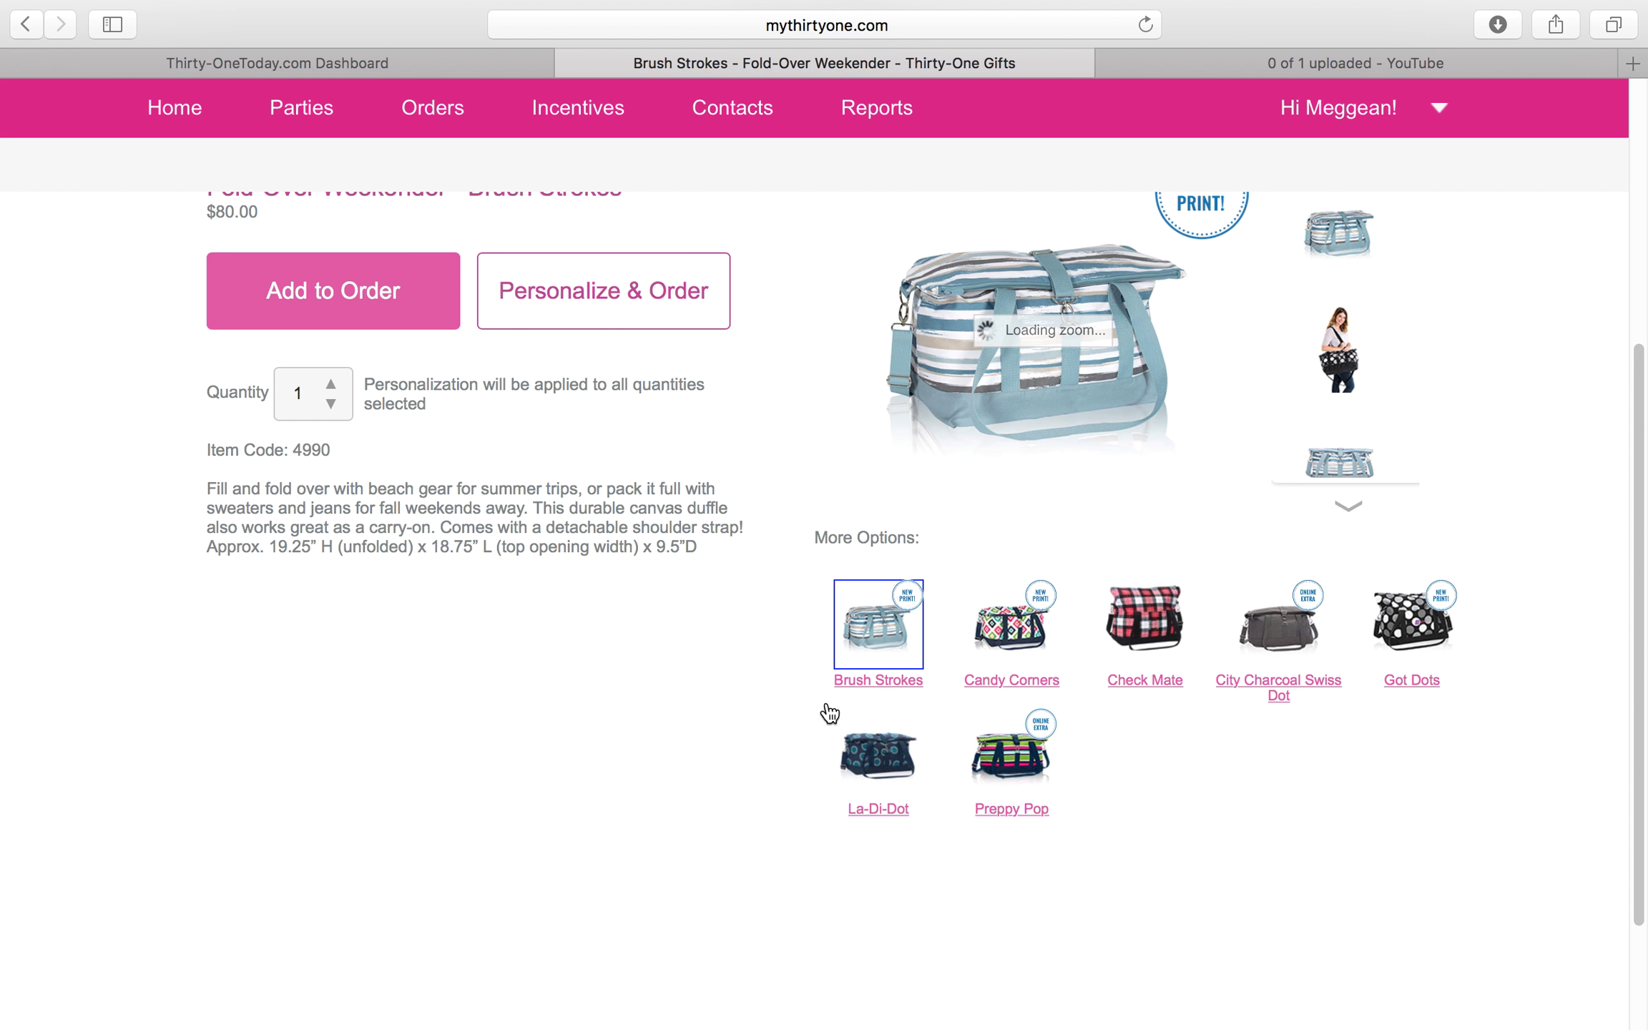
{"action": "left_click", "coordinate": [390, 316]}
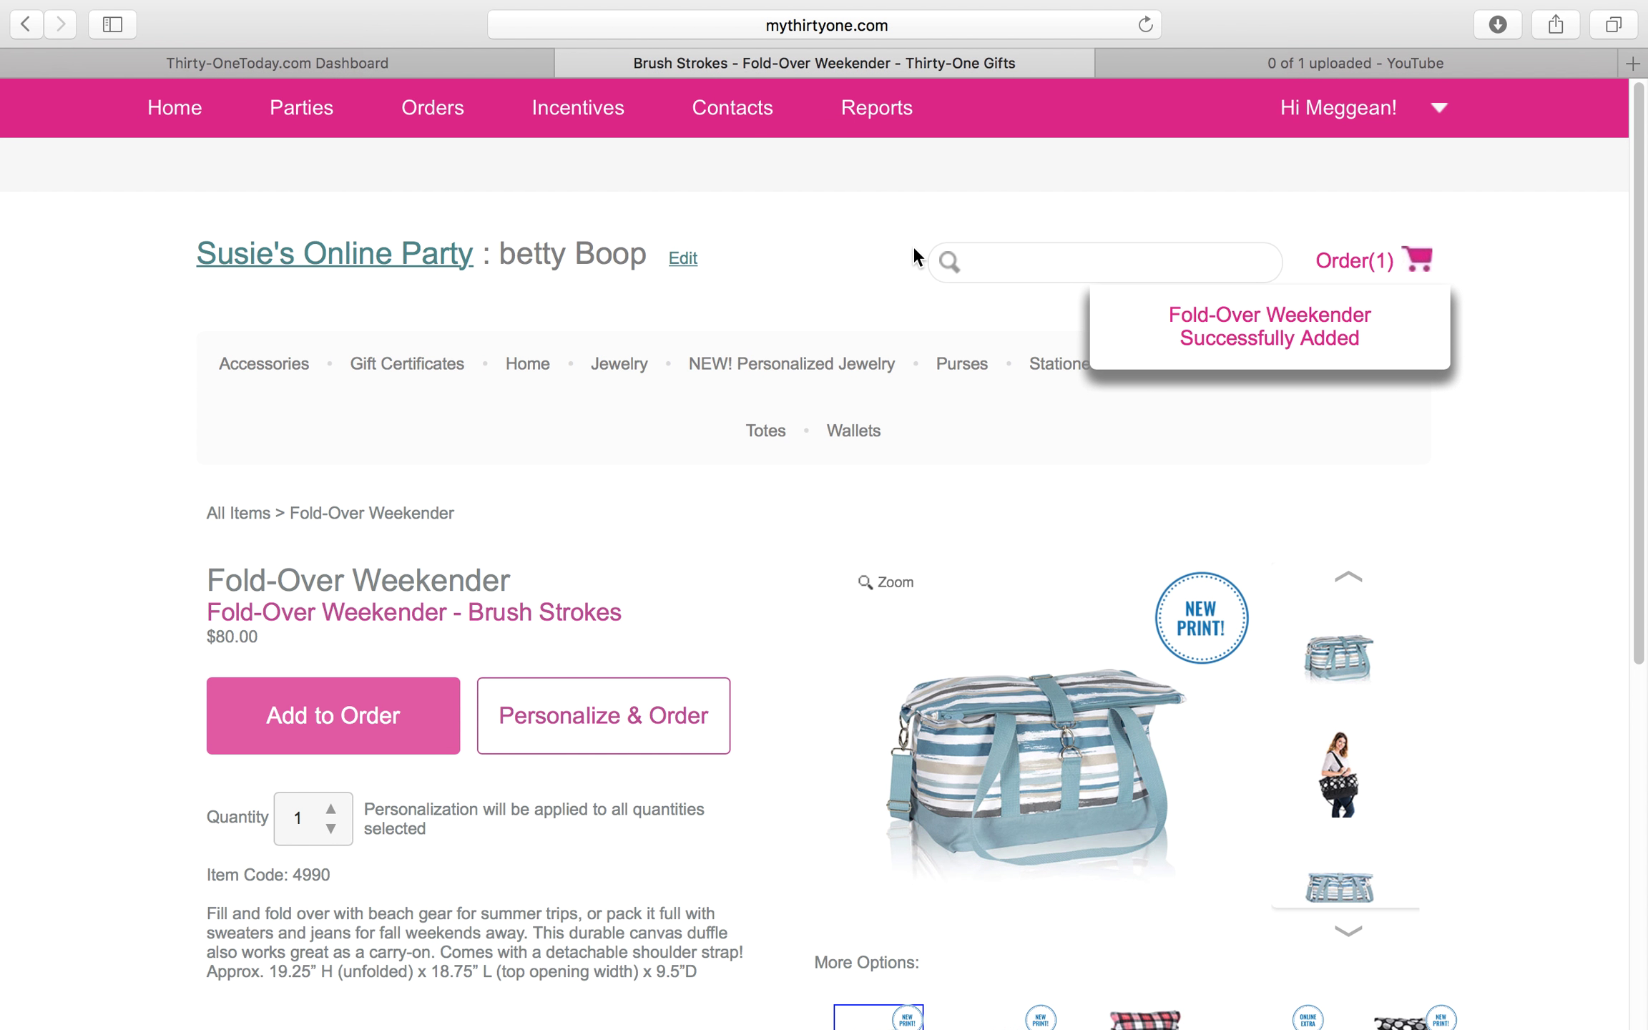
{"action": "left_click", "coordinate": [1008, 257]}
- Search 'duffle', open the 8319 All Packed Duffle and select Pink Crosshatch
{"action": "type", "text": "deffule"}
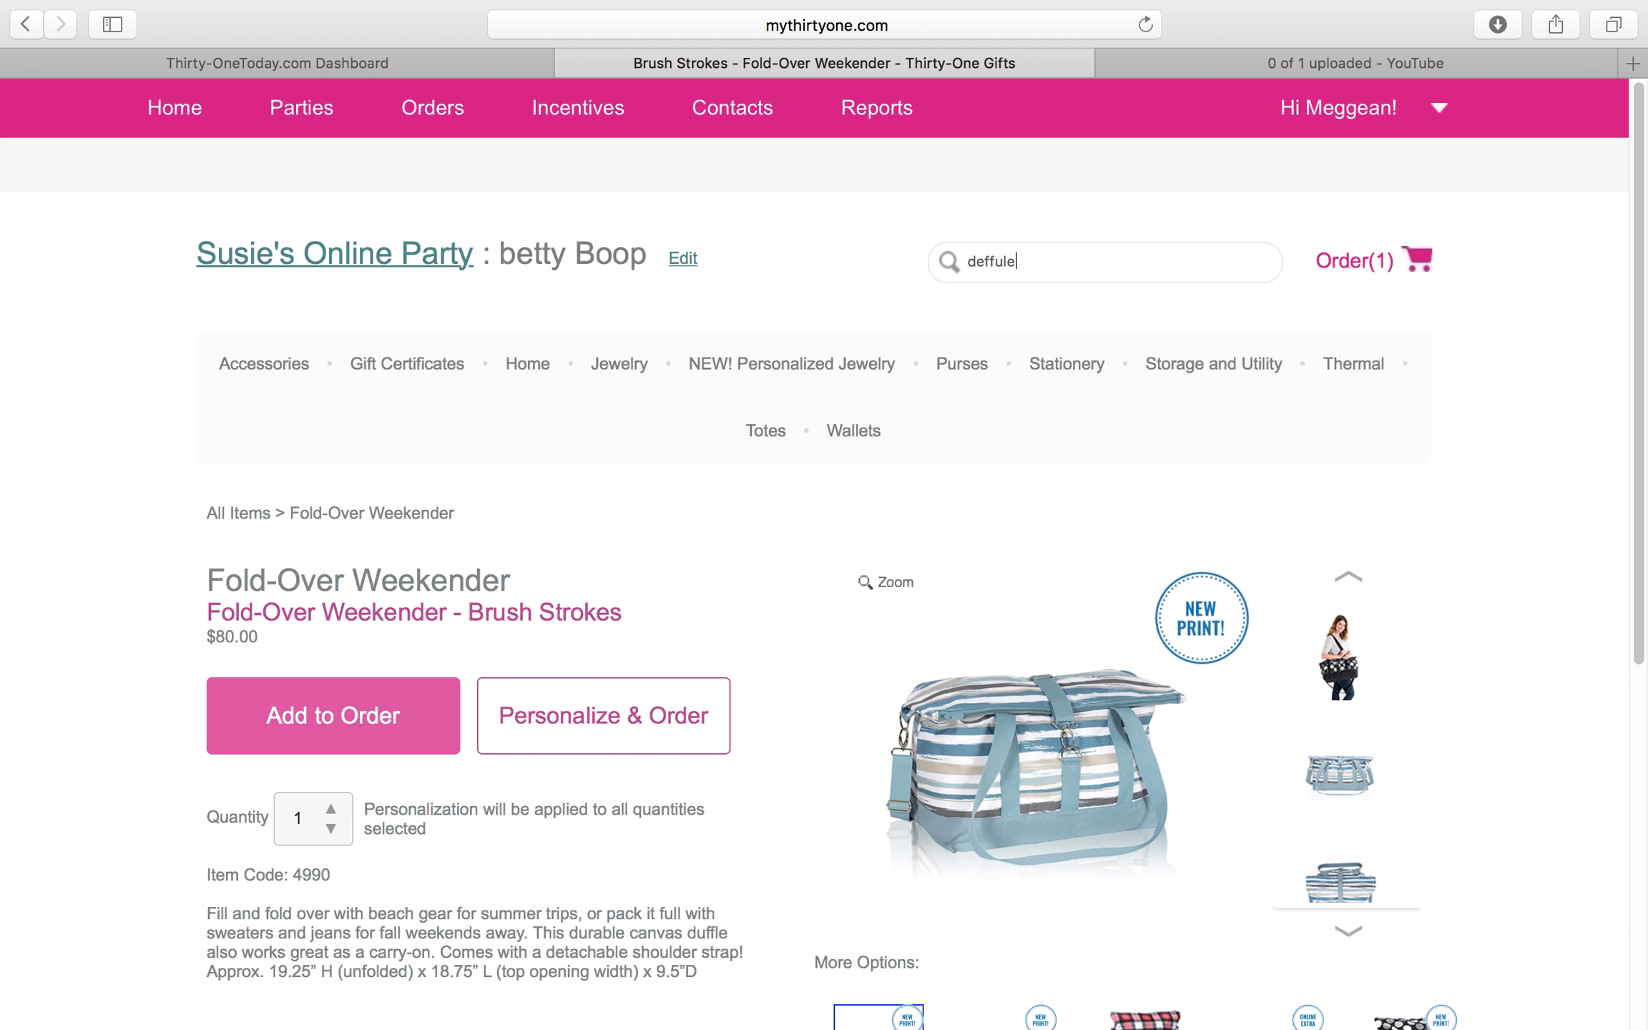
{"action": "key", "text": "BackSpace"}
{"action": "key", "text": "BackSpace"}
{"action": "key", "text": "BackSpace"}
{"action": "key", "text": "BackSpace"}
{"action": "key", "text": "BackSpace"}
{"action": "type", "text": "uffle"}
{"action": "left_click", "coordinate": [1051, 296]}
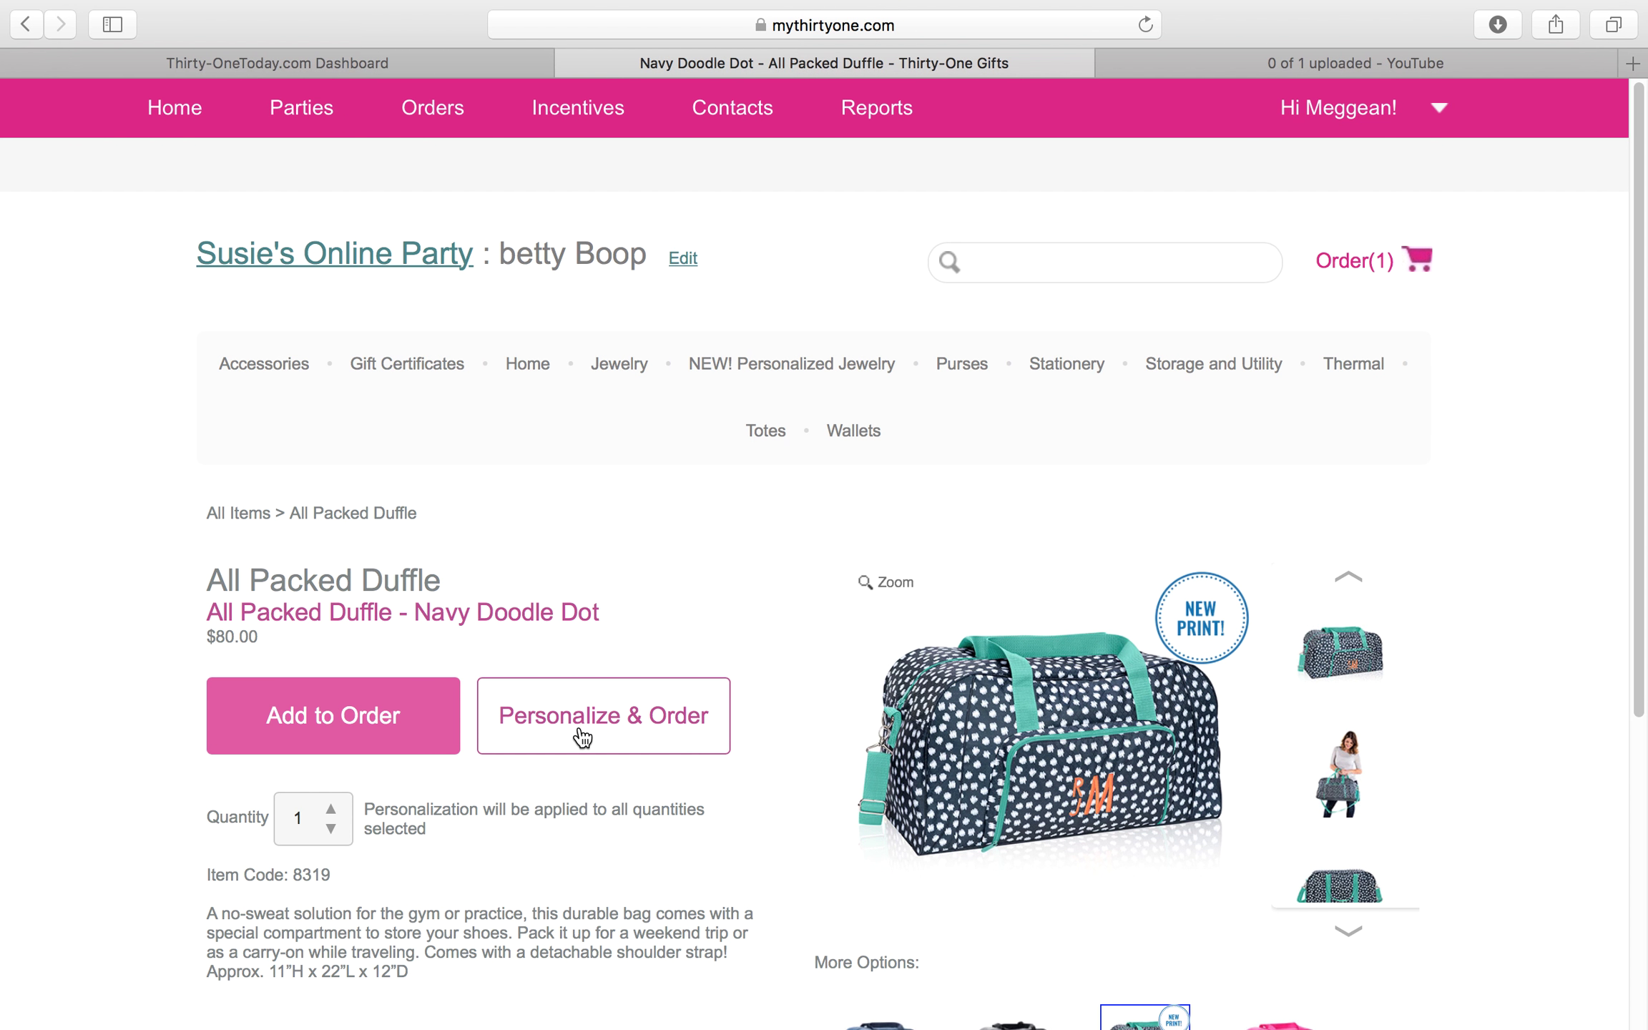
{"action": "left_click_drag", "start_coordinate": [1639, 534], "coordinate": [1633, 676]}
{"action": "left_click", "coordinate": [1273, 851]}
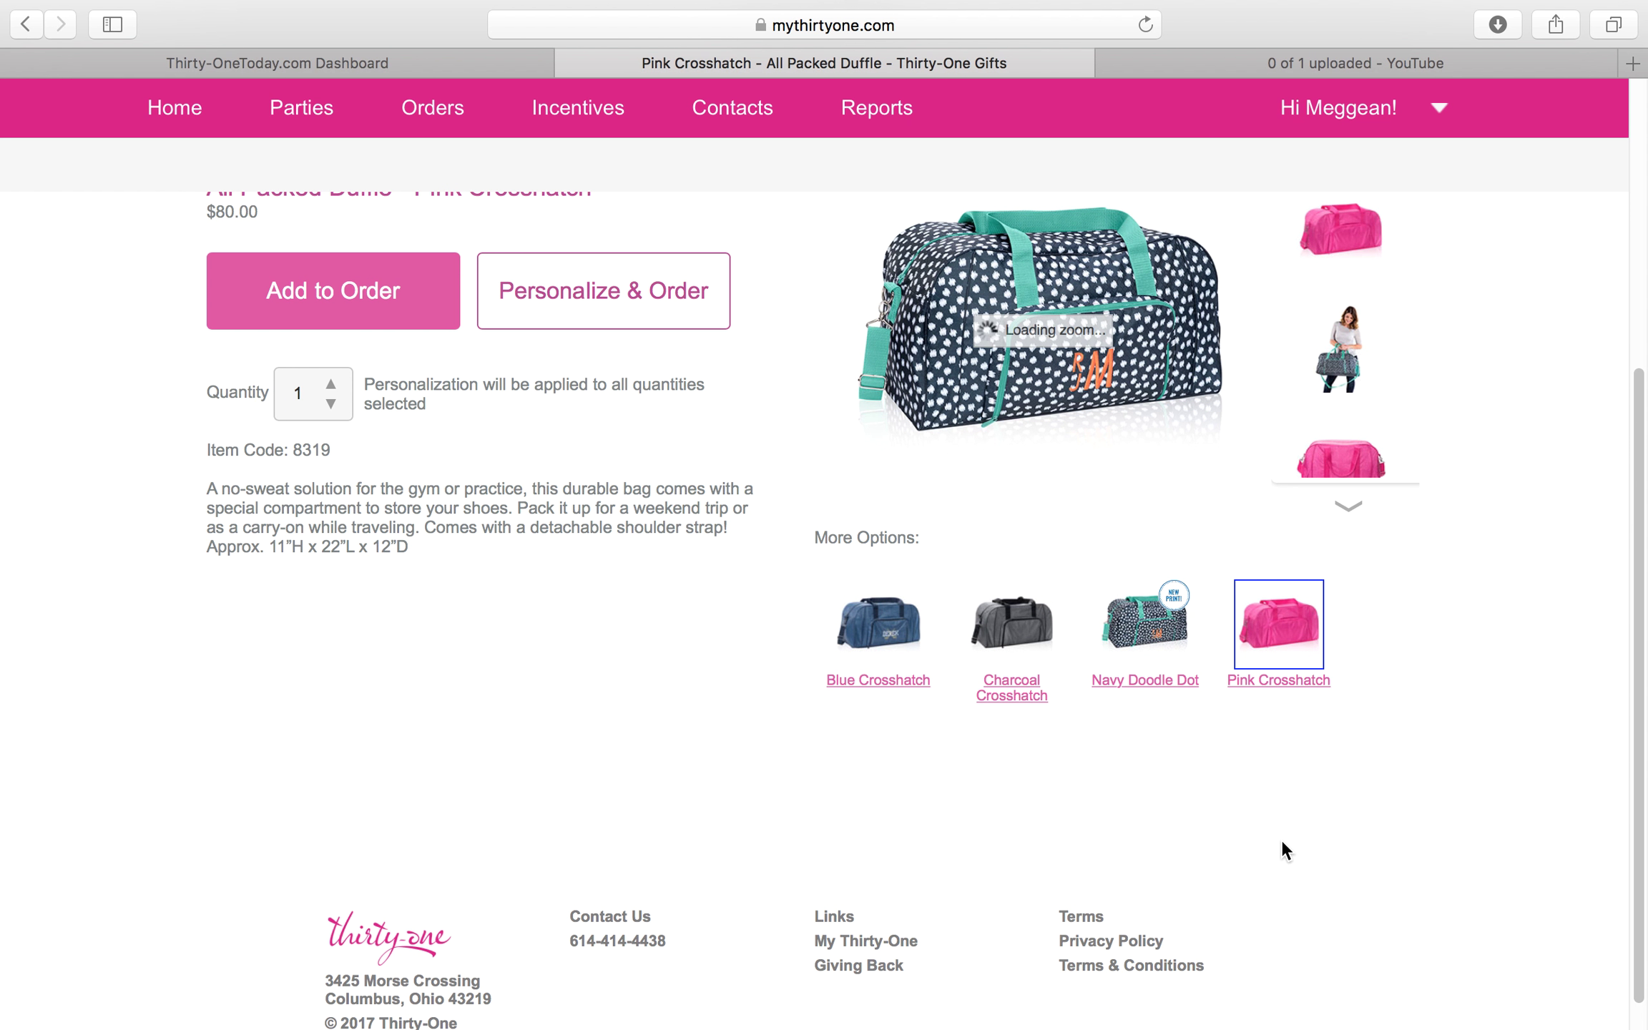
- Personalize the pink duffle with Icon-Its, choosing the Icon-It with Text option
{"action": "left_click", "coordinate": [595, 300]}
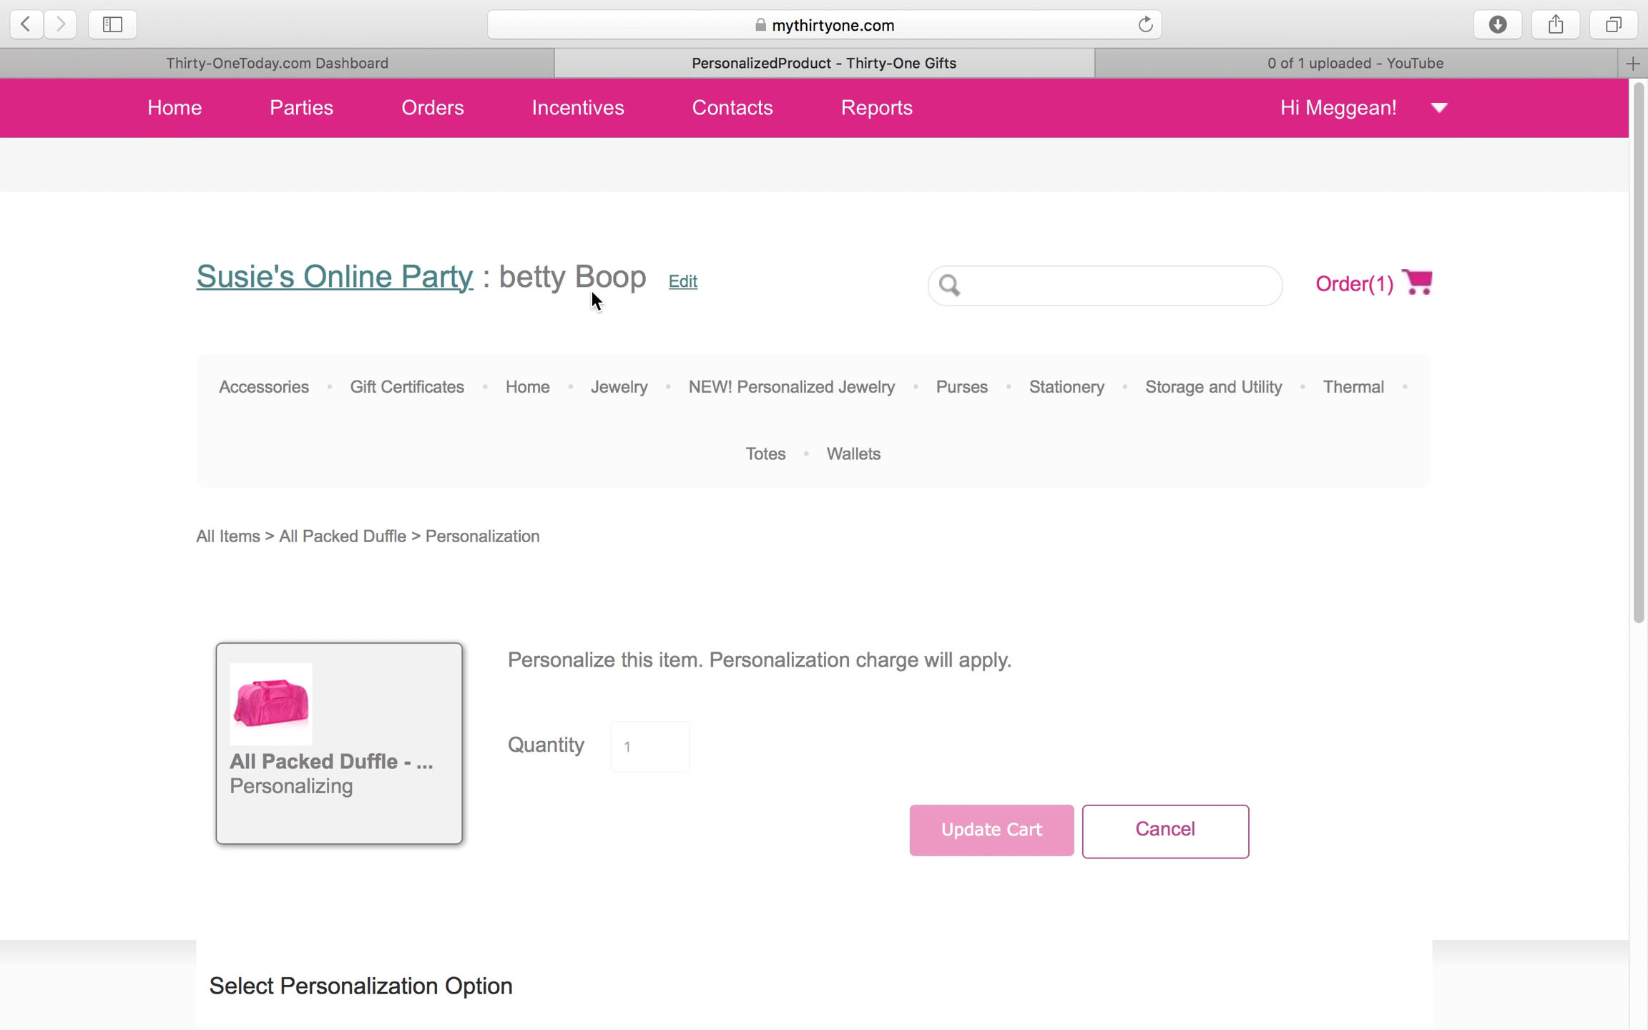
{"action": "scroll", "coordinate": [1631, 445], "scroll_direction": "down", "scroll_amount": 3}
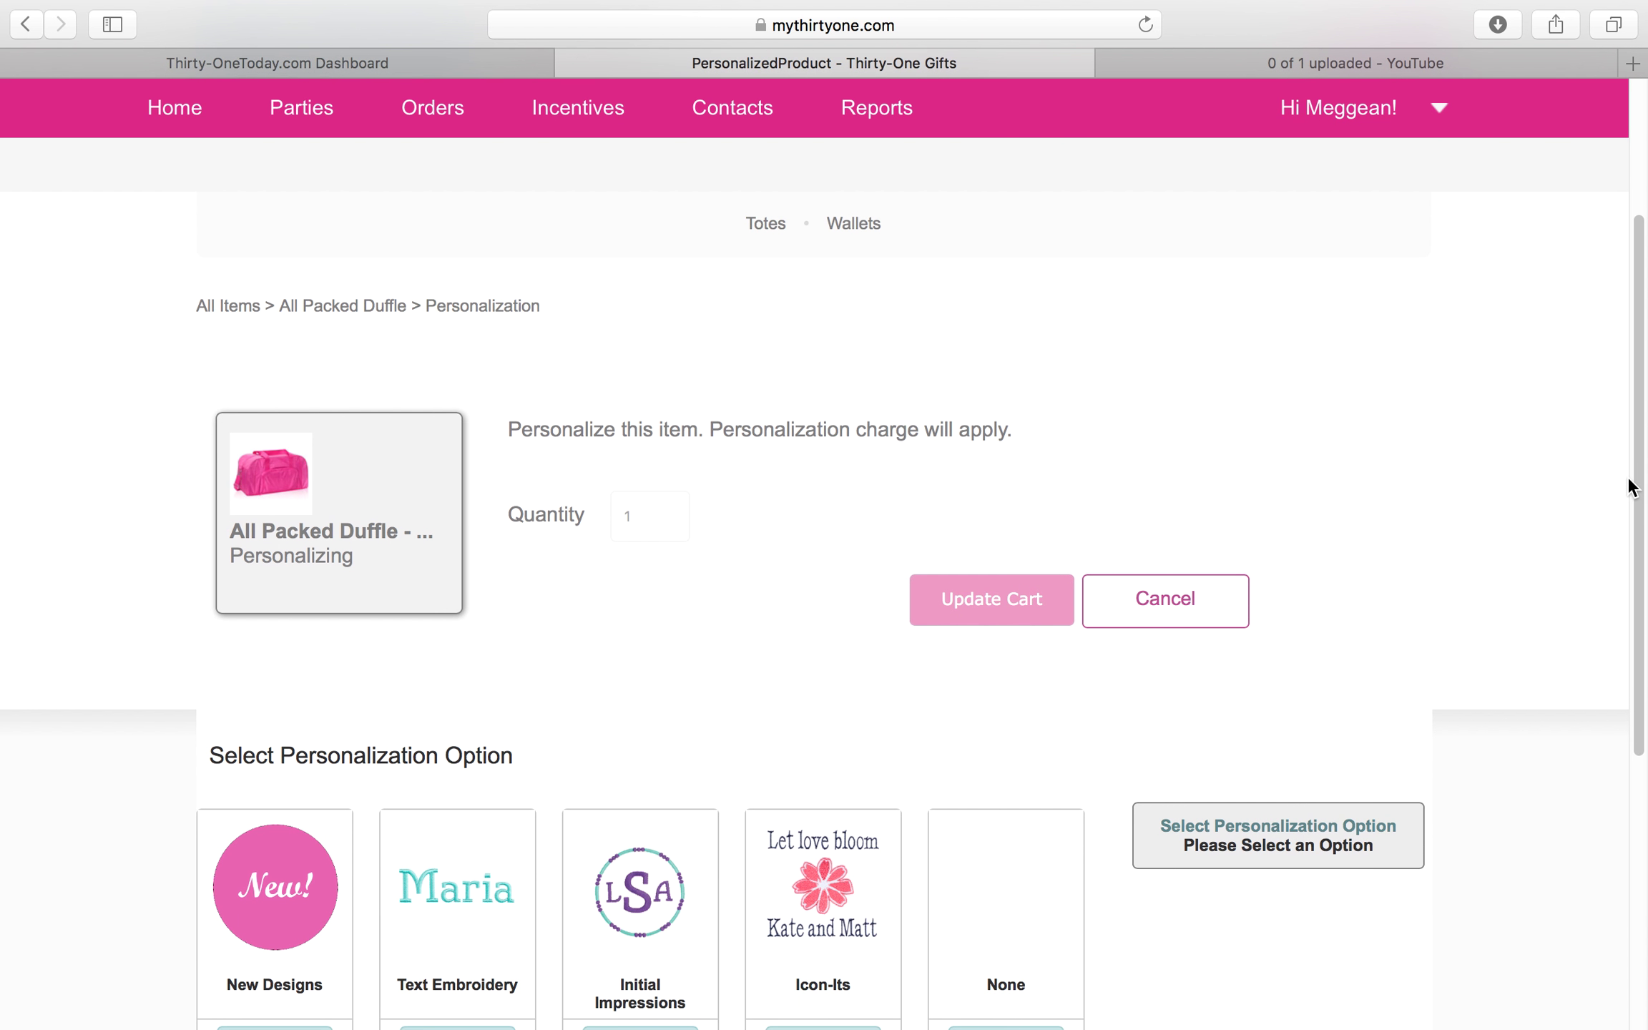
{"action": "scroll", "coordinate": [1630, 487], "scroll_direction": "down", "scroll_amount": 4}
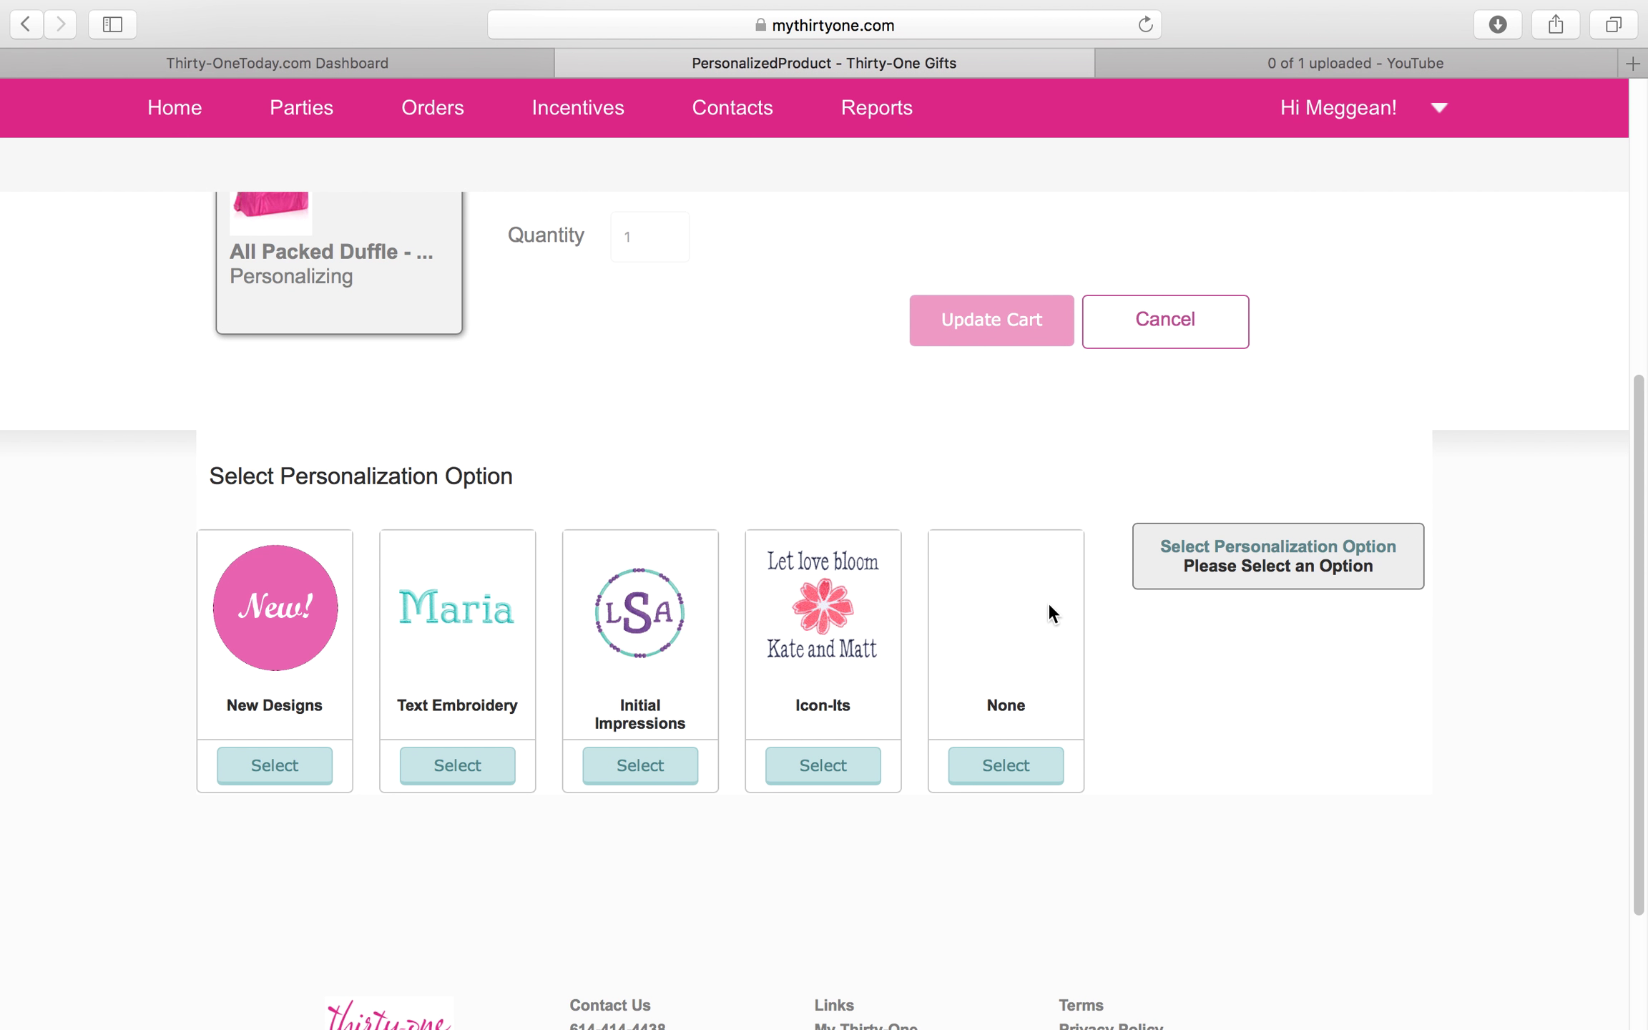
{"action": "mouse_move", "coordinate": [811, 595]}
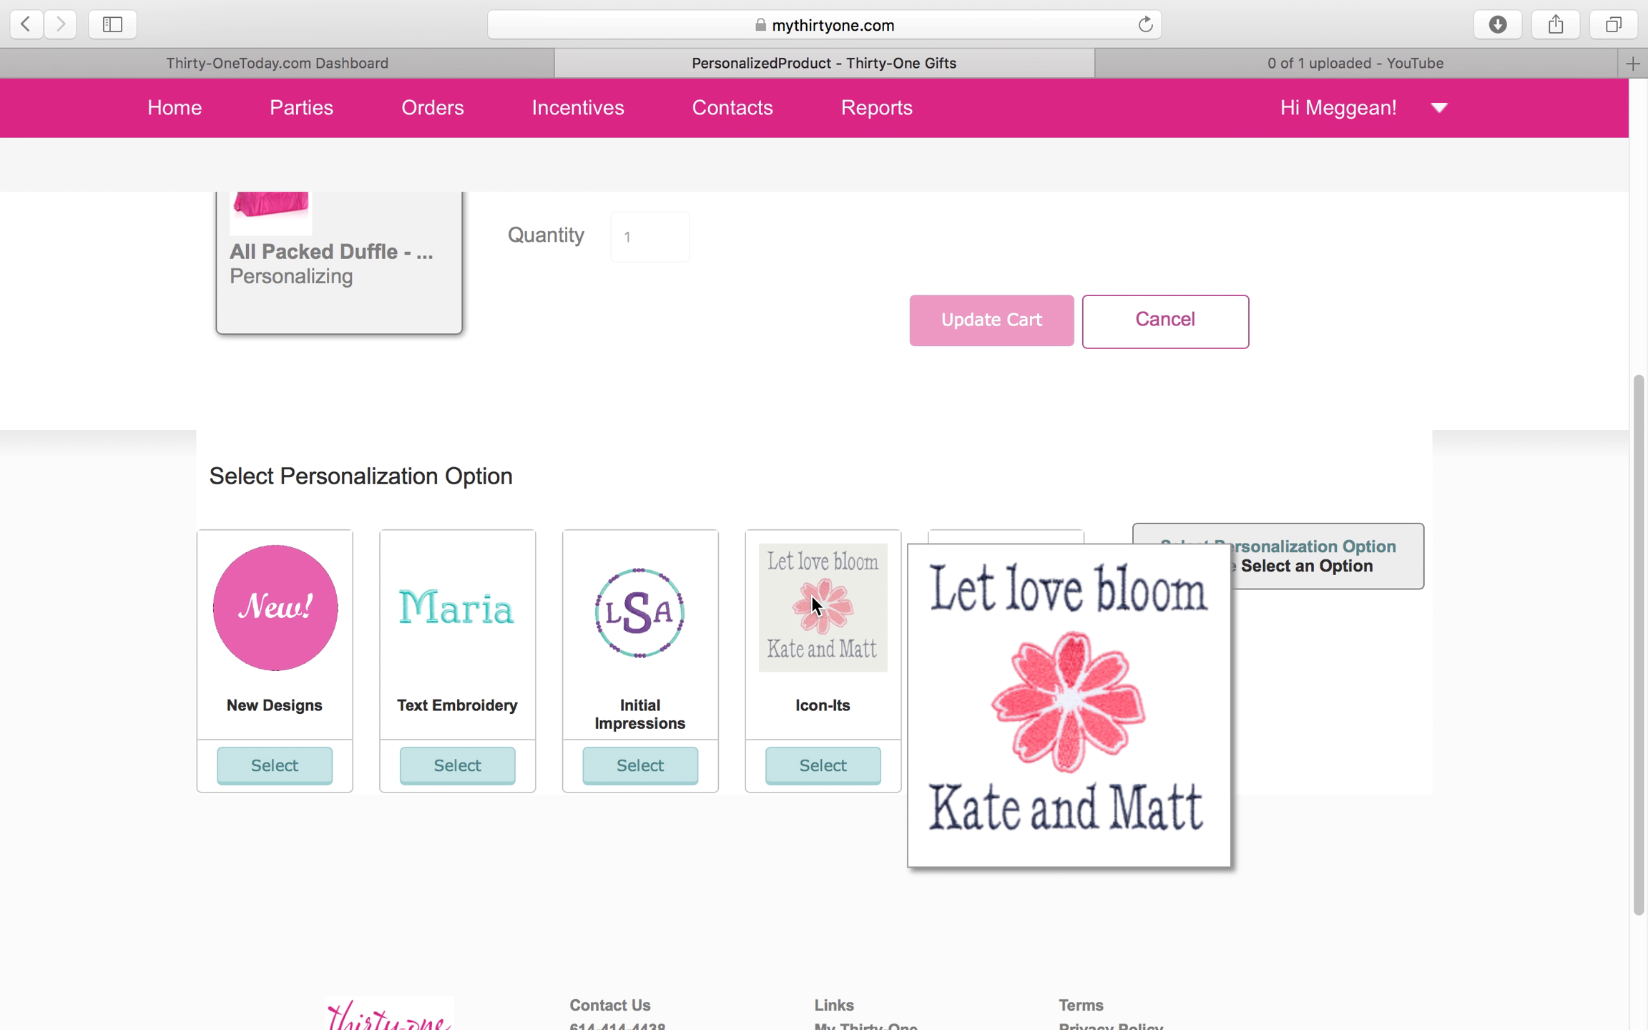
{"action": "mouse_move", "coordinate": [459, 606]}
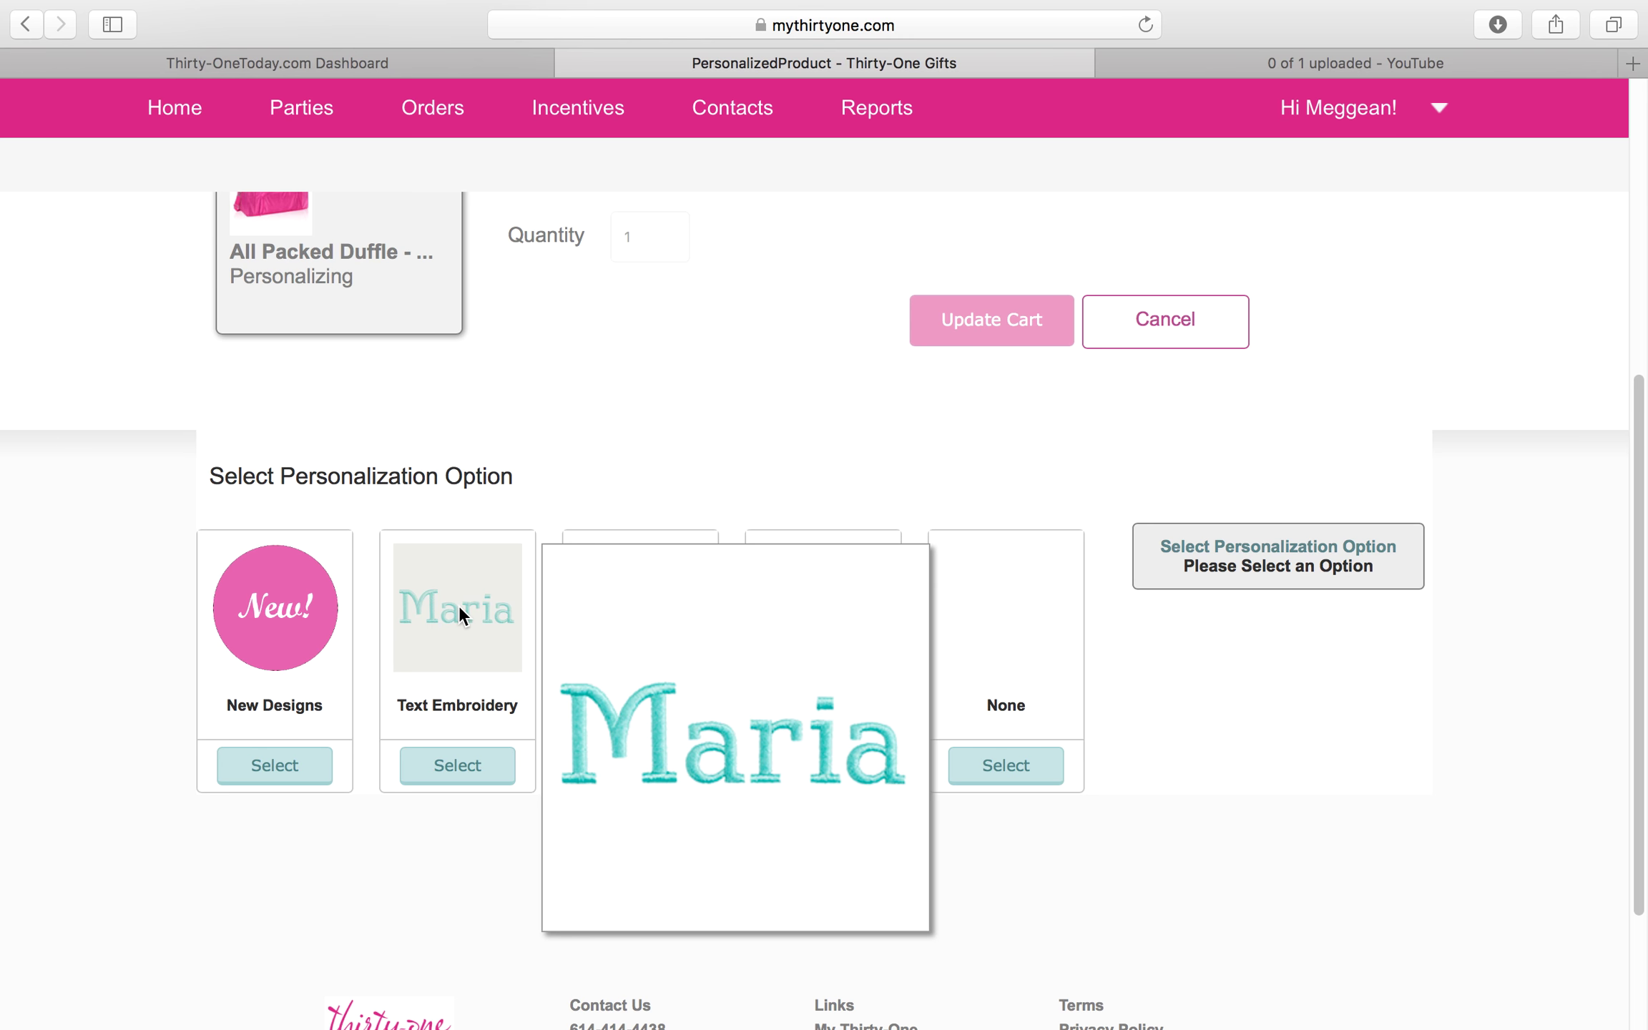
{"action": "mouse_move", "coordinate": [304, 636]}
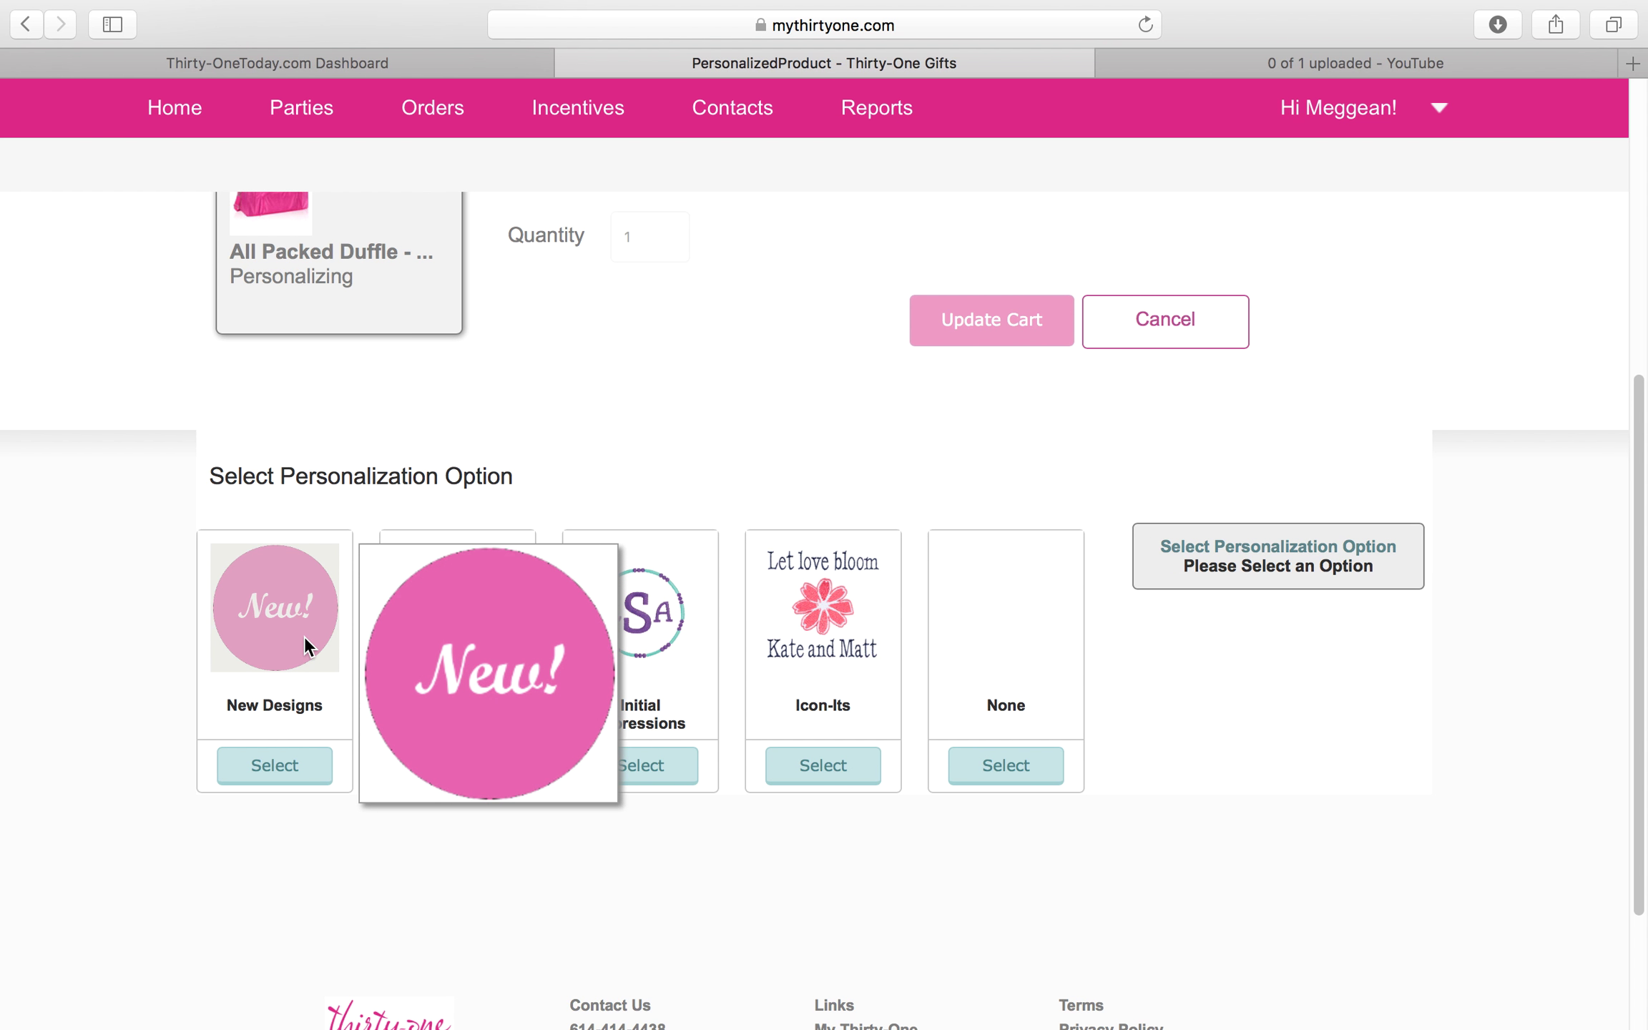
{"action": "left_click", "coordinate": [841, 777]}
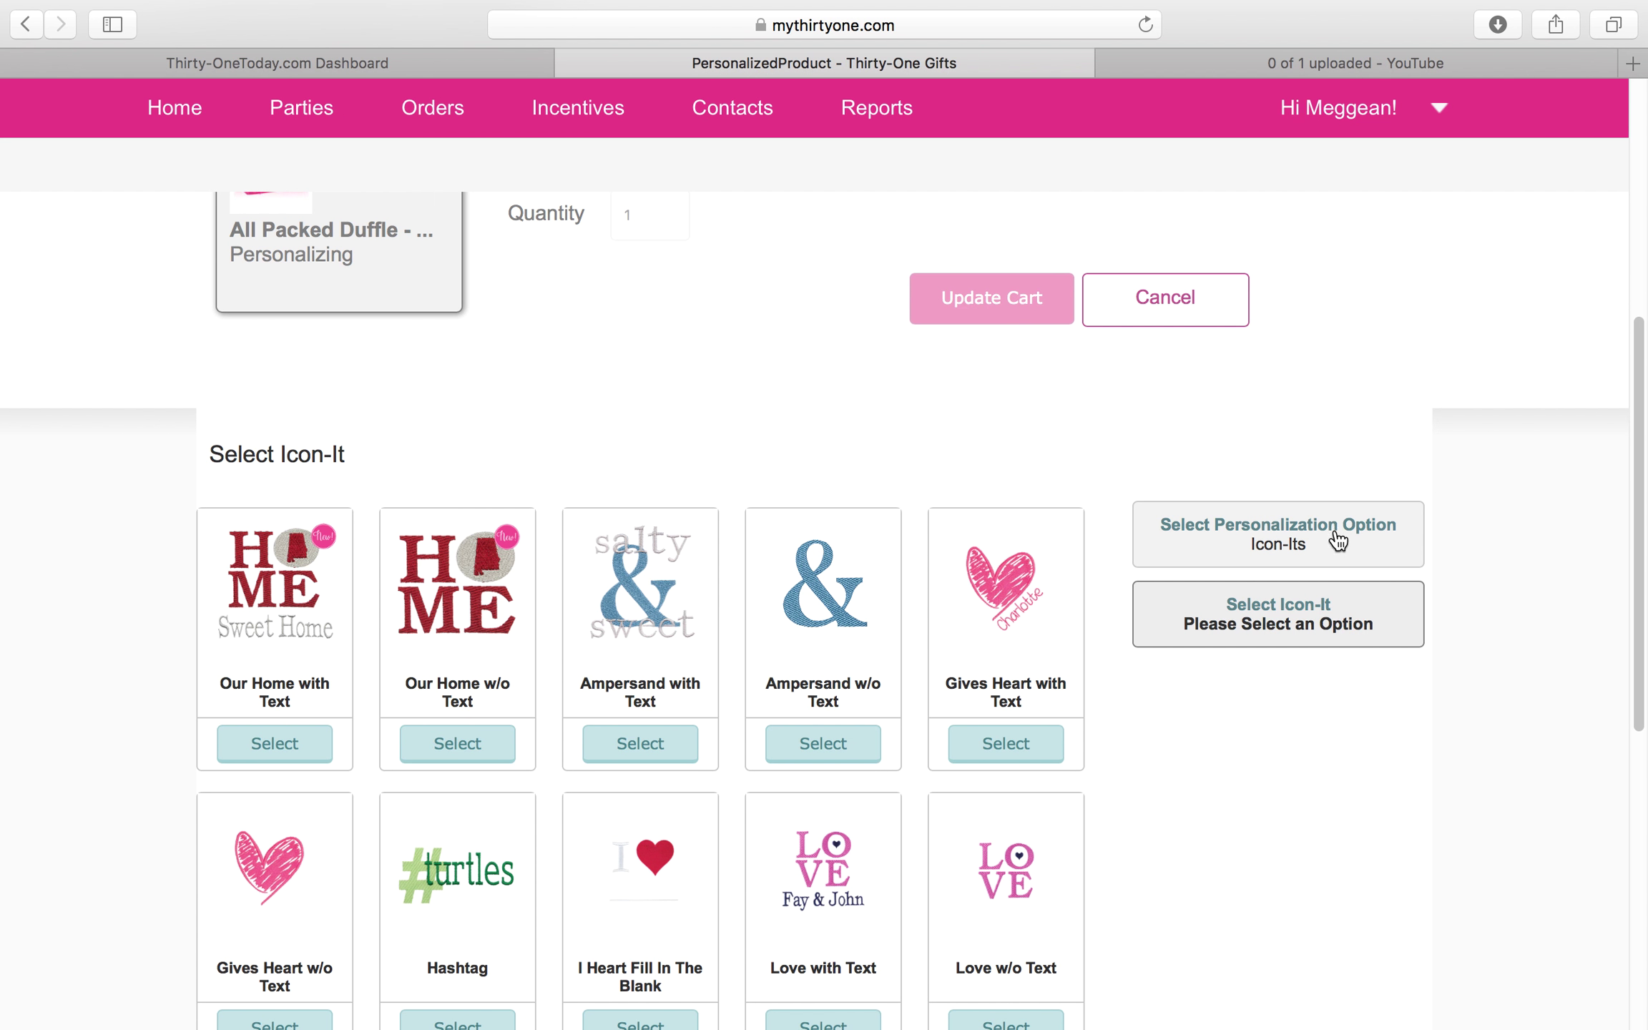
{"action": "left_click_drag", "start_coordinate": [1639, 336], "coordinate": [1644, 533]}
{"action": "mouse_move", "coordinate": [280, 764]}
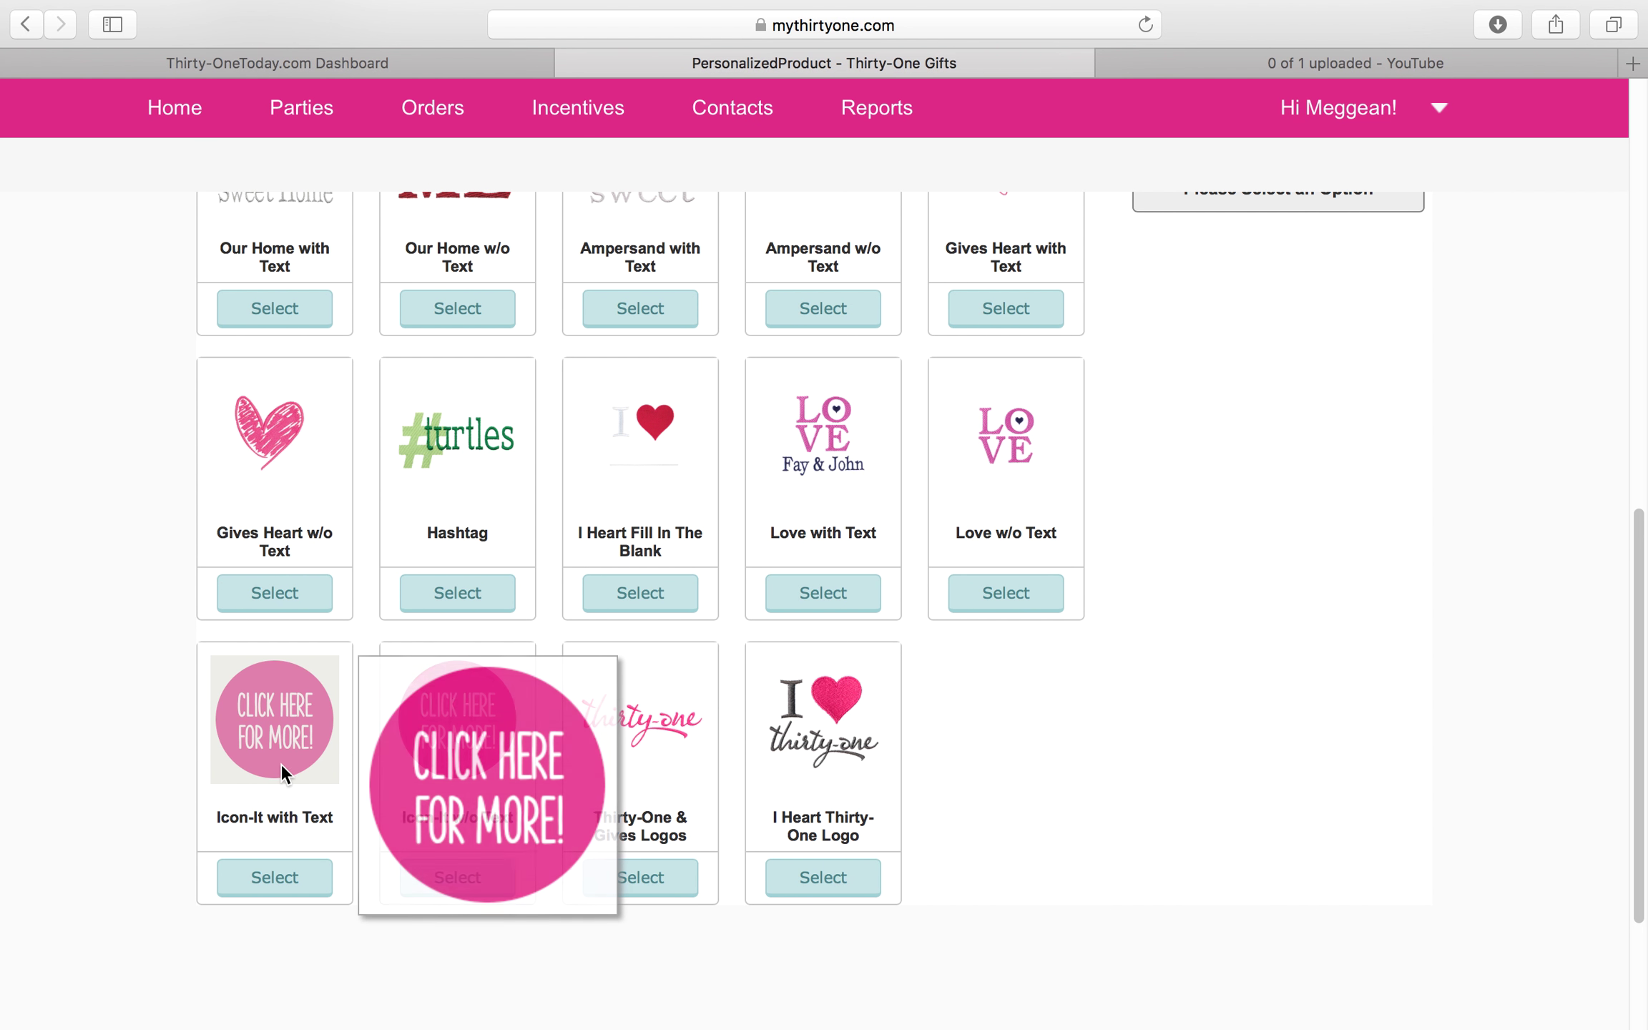
{"action": "left_click", "coordinate": [274, 879]}
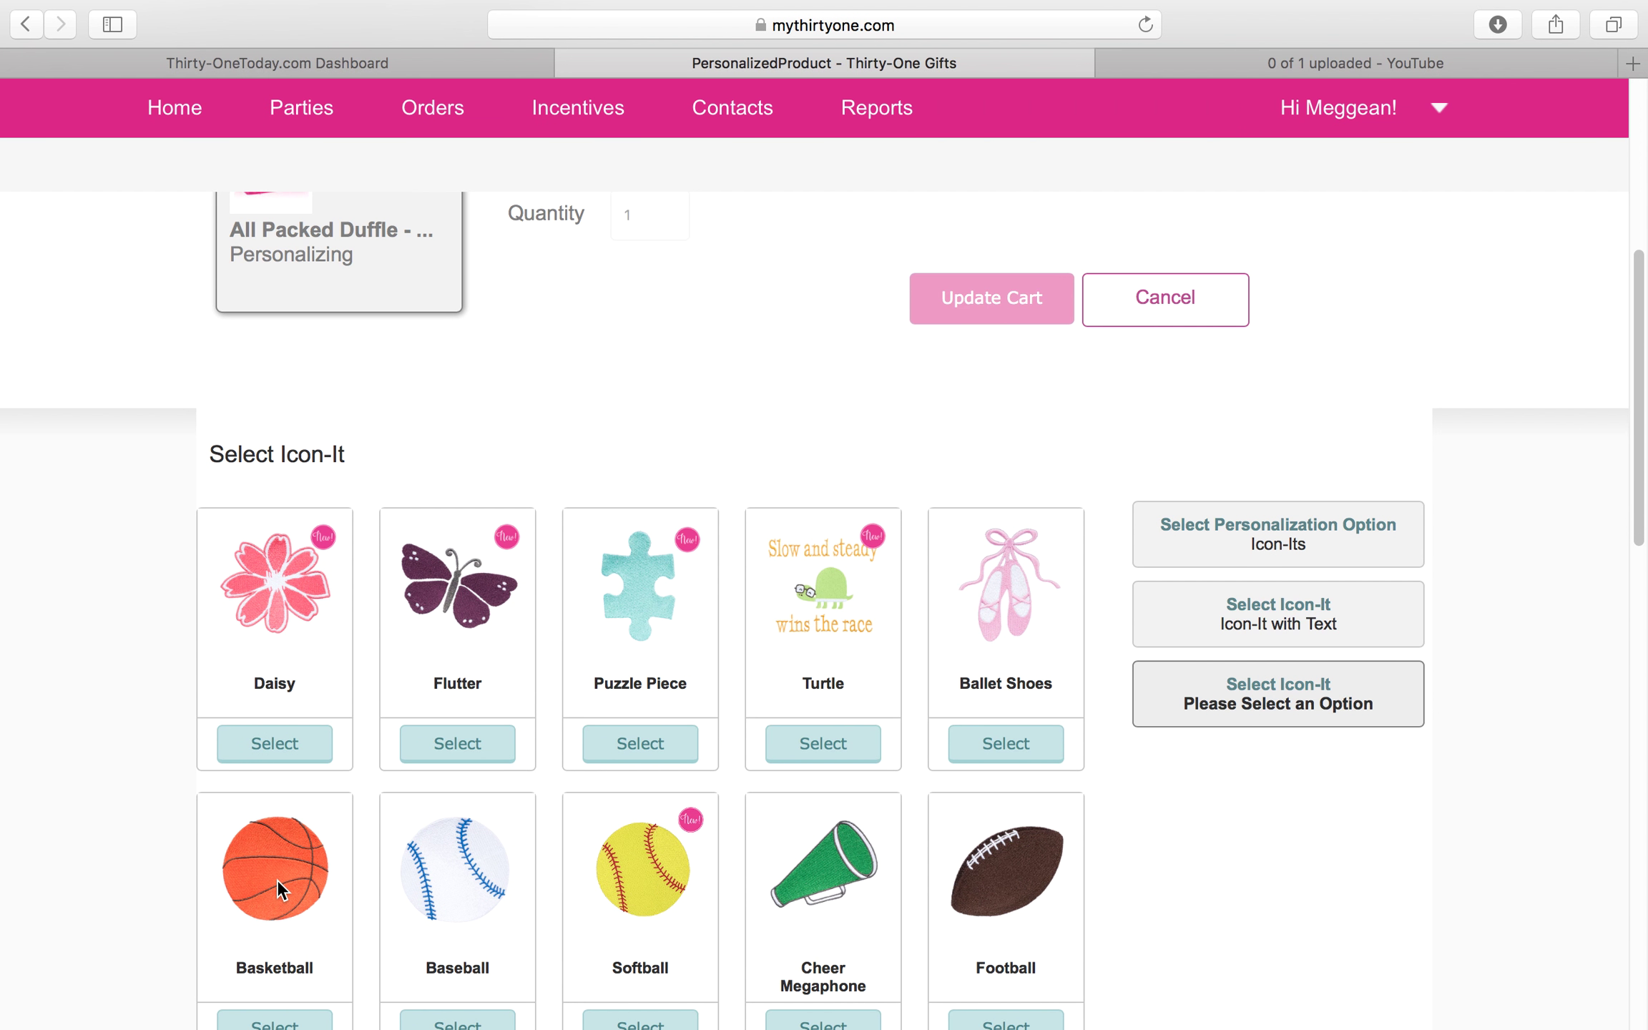
- Choose the Flutter icon in Purple with the Fun Dots font
{"action": "left_click", "coordinate": [475, 745]}
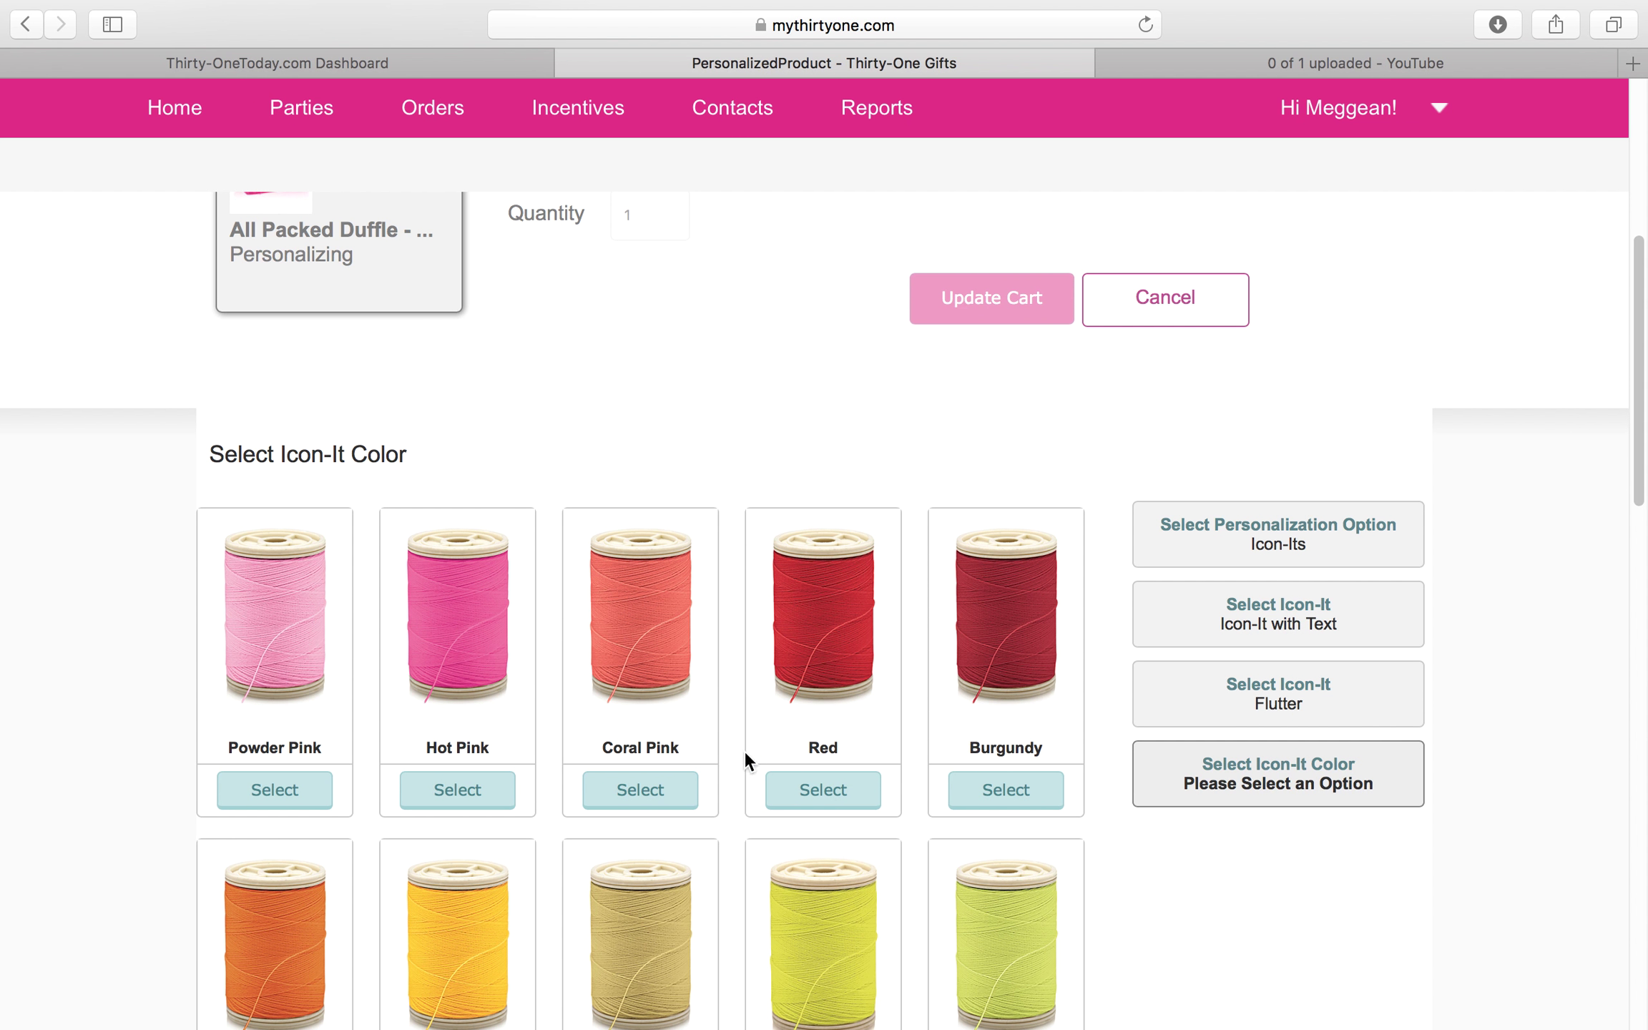
{"action": "left_click_drag", "start_coordinate": [1640, 359], "coordinate": [1639, 577]}
{"action": "scroll", "coordinate": [1538, 626], "scroll_direction": "down", "scroll_amount": 3}
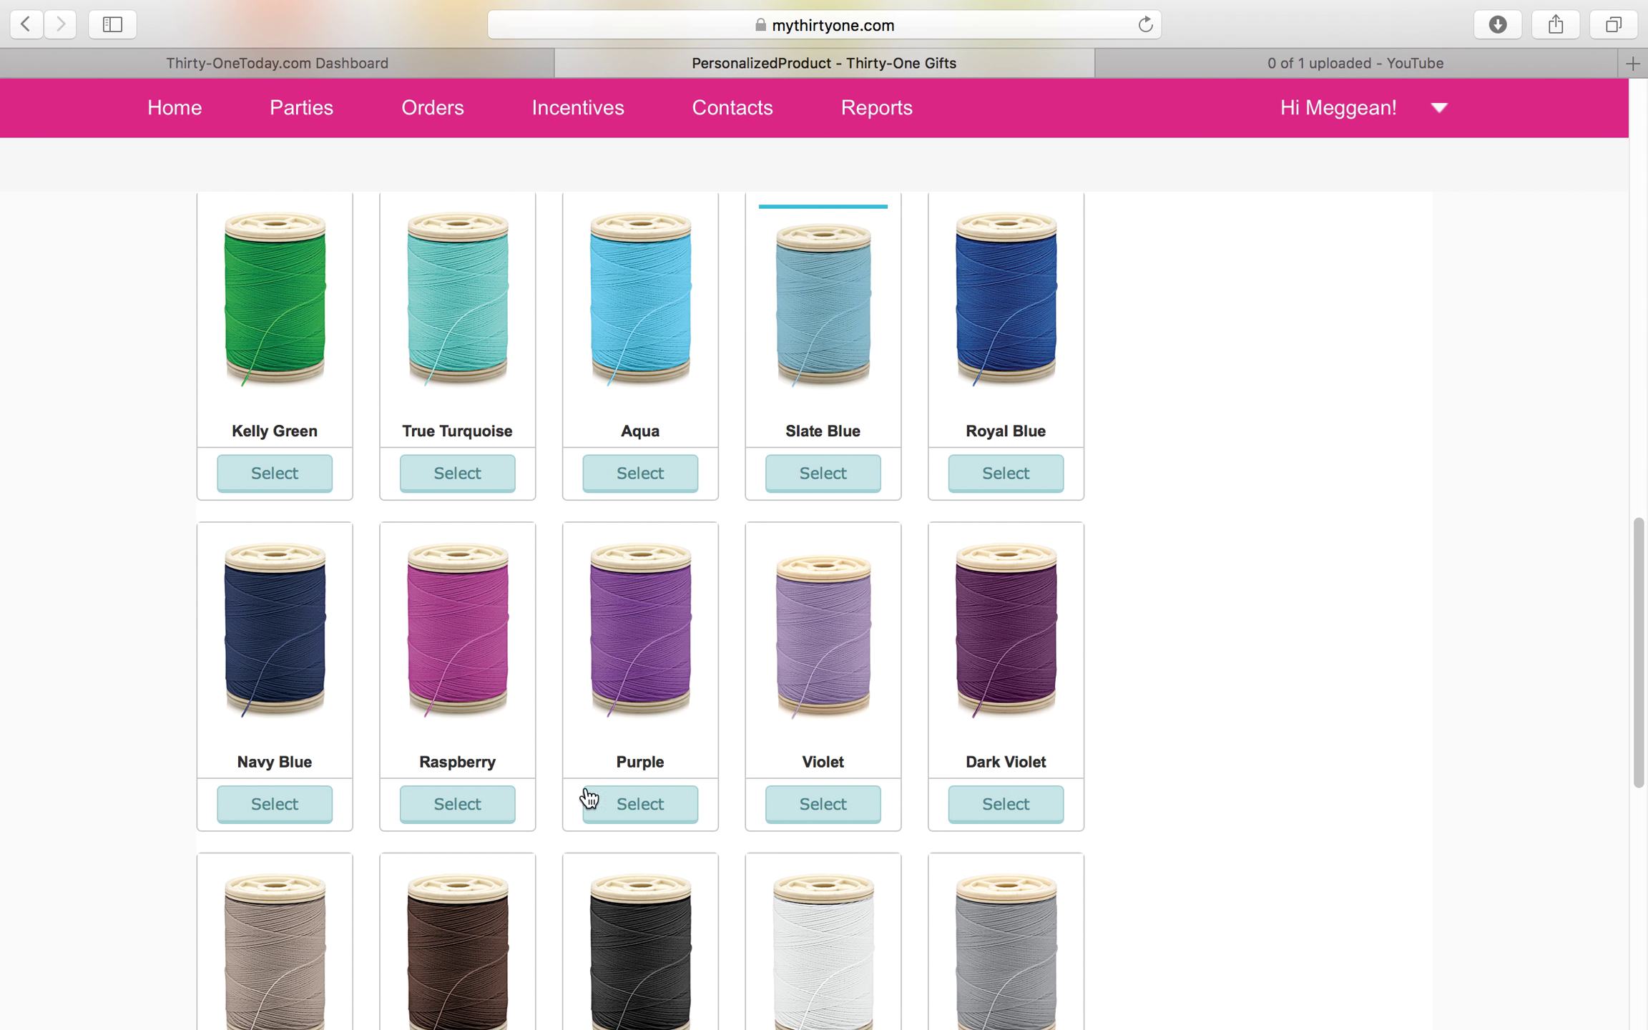
{"action": "left_click", "coordinate": [677, 804]}
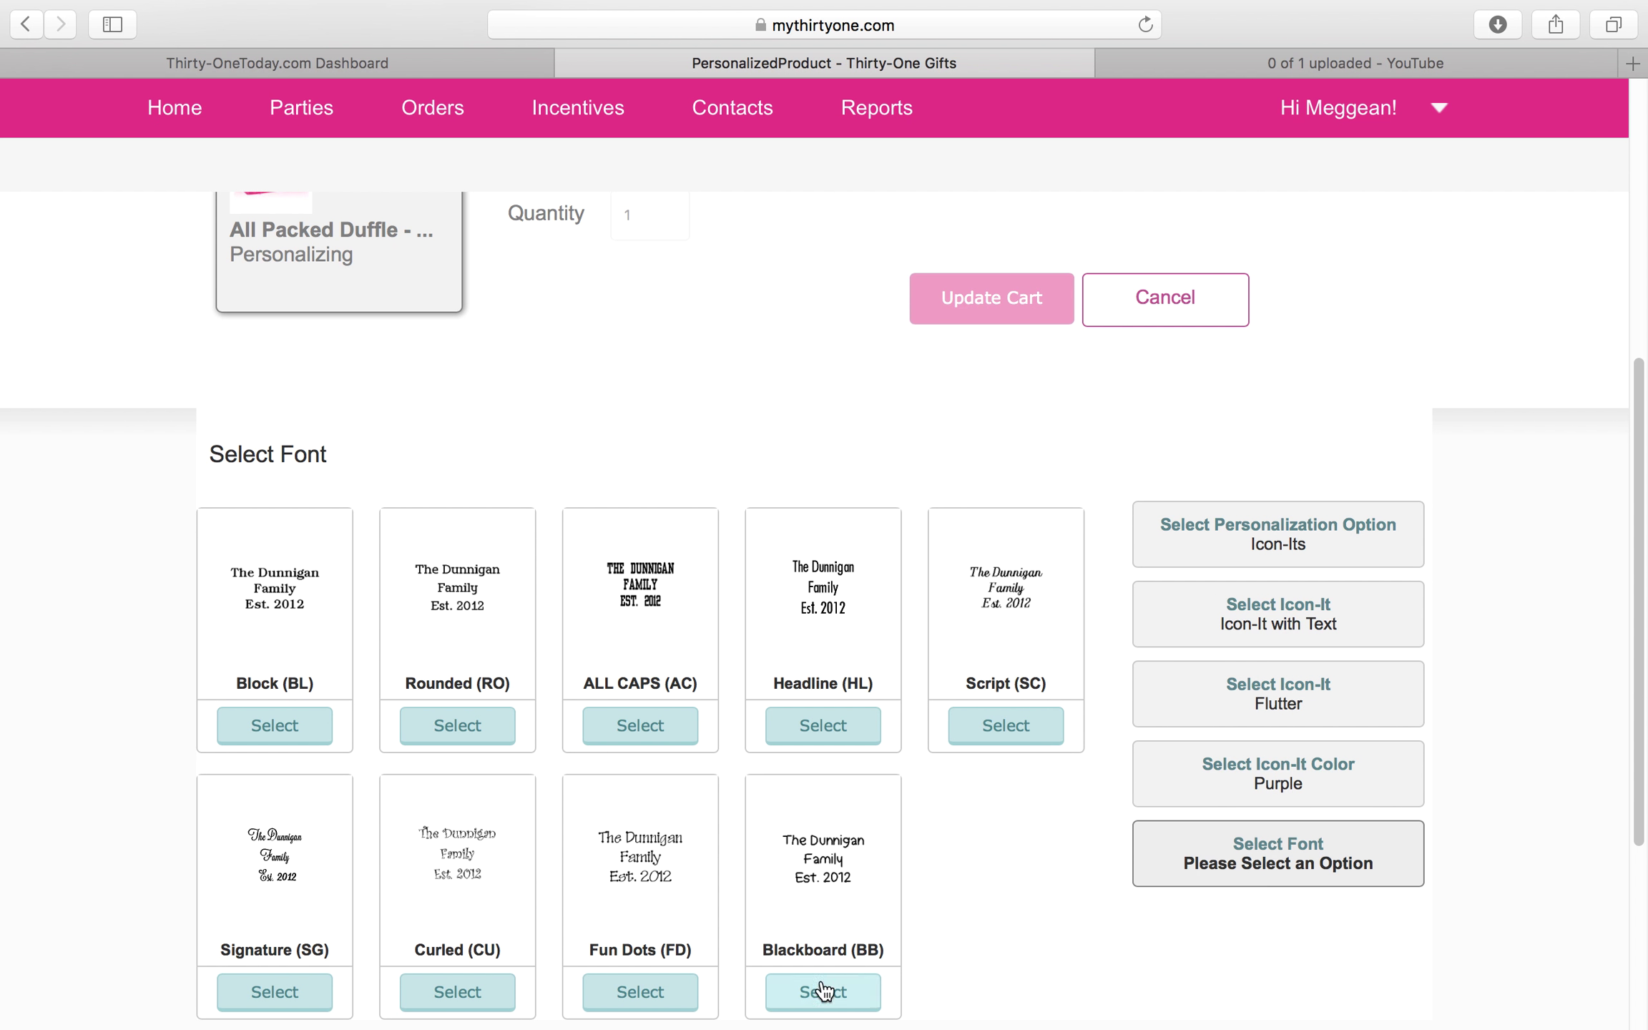
{"action": "left_click", "coordinate": [622, 995]}
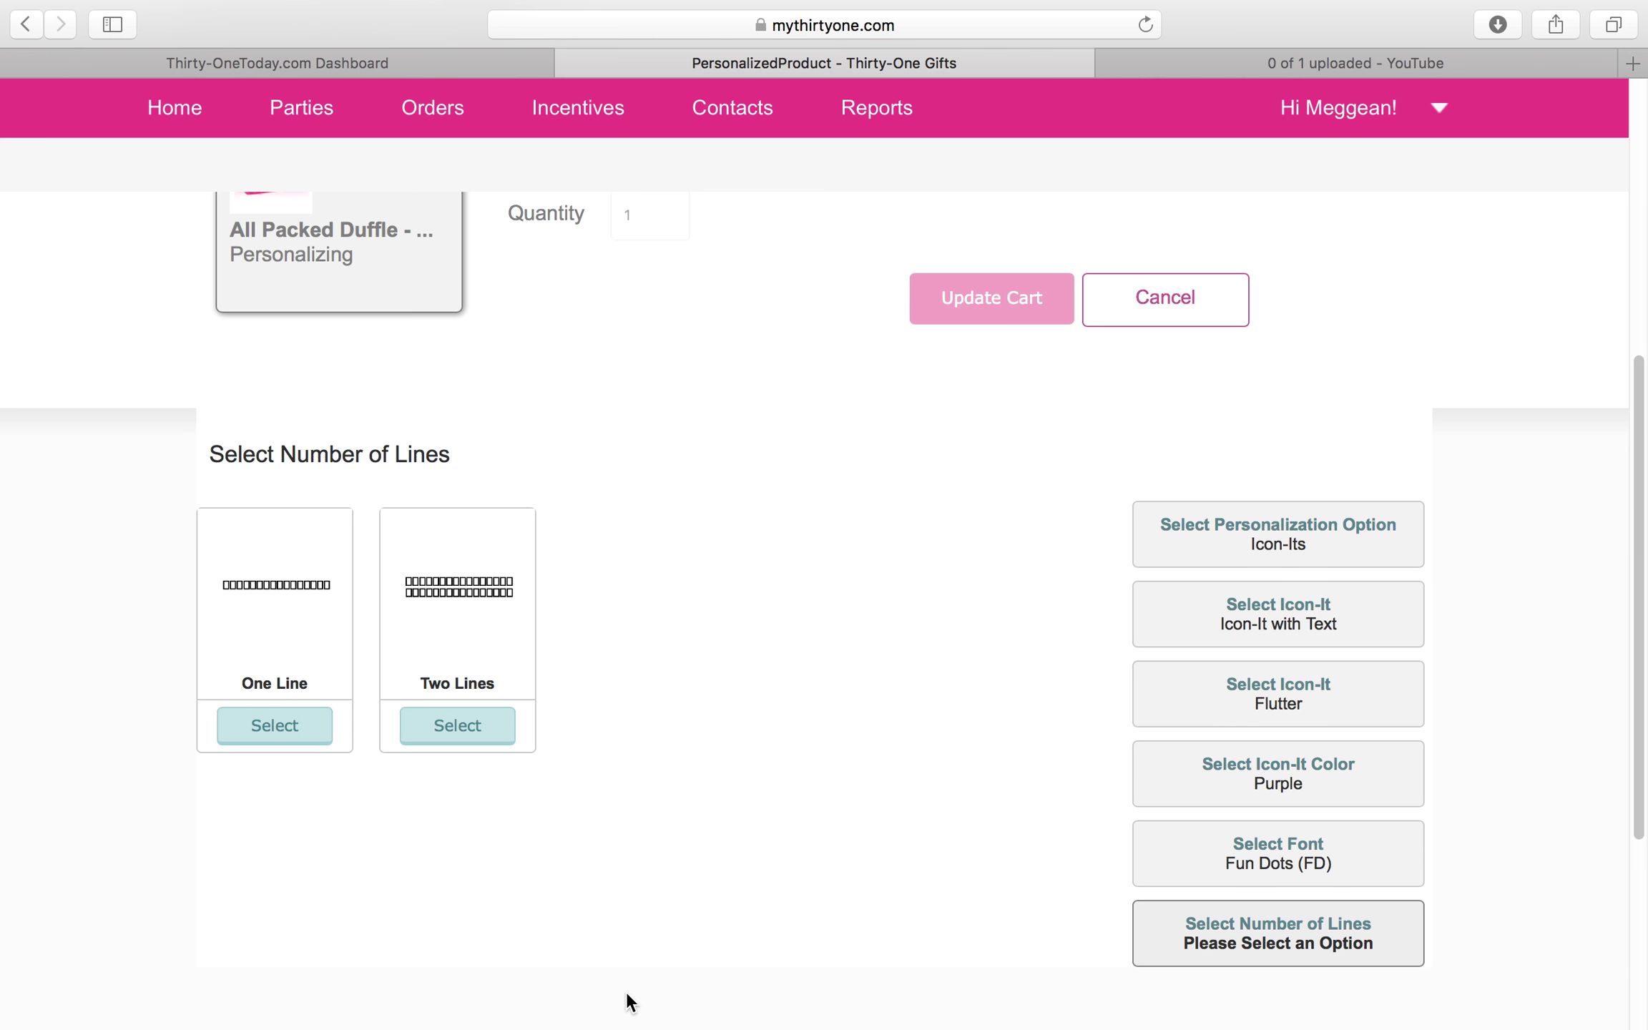
- Add one line of text with the customer's first name, lettered in Citron
{"action": "left_click", "coordinate": [280, 740]}
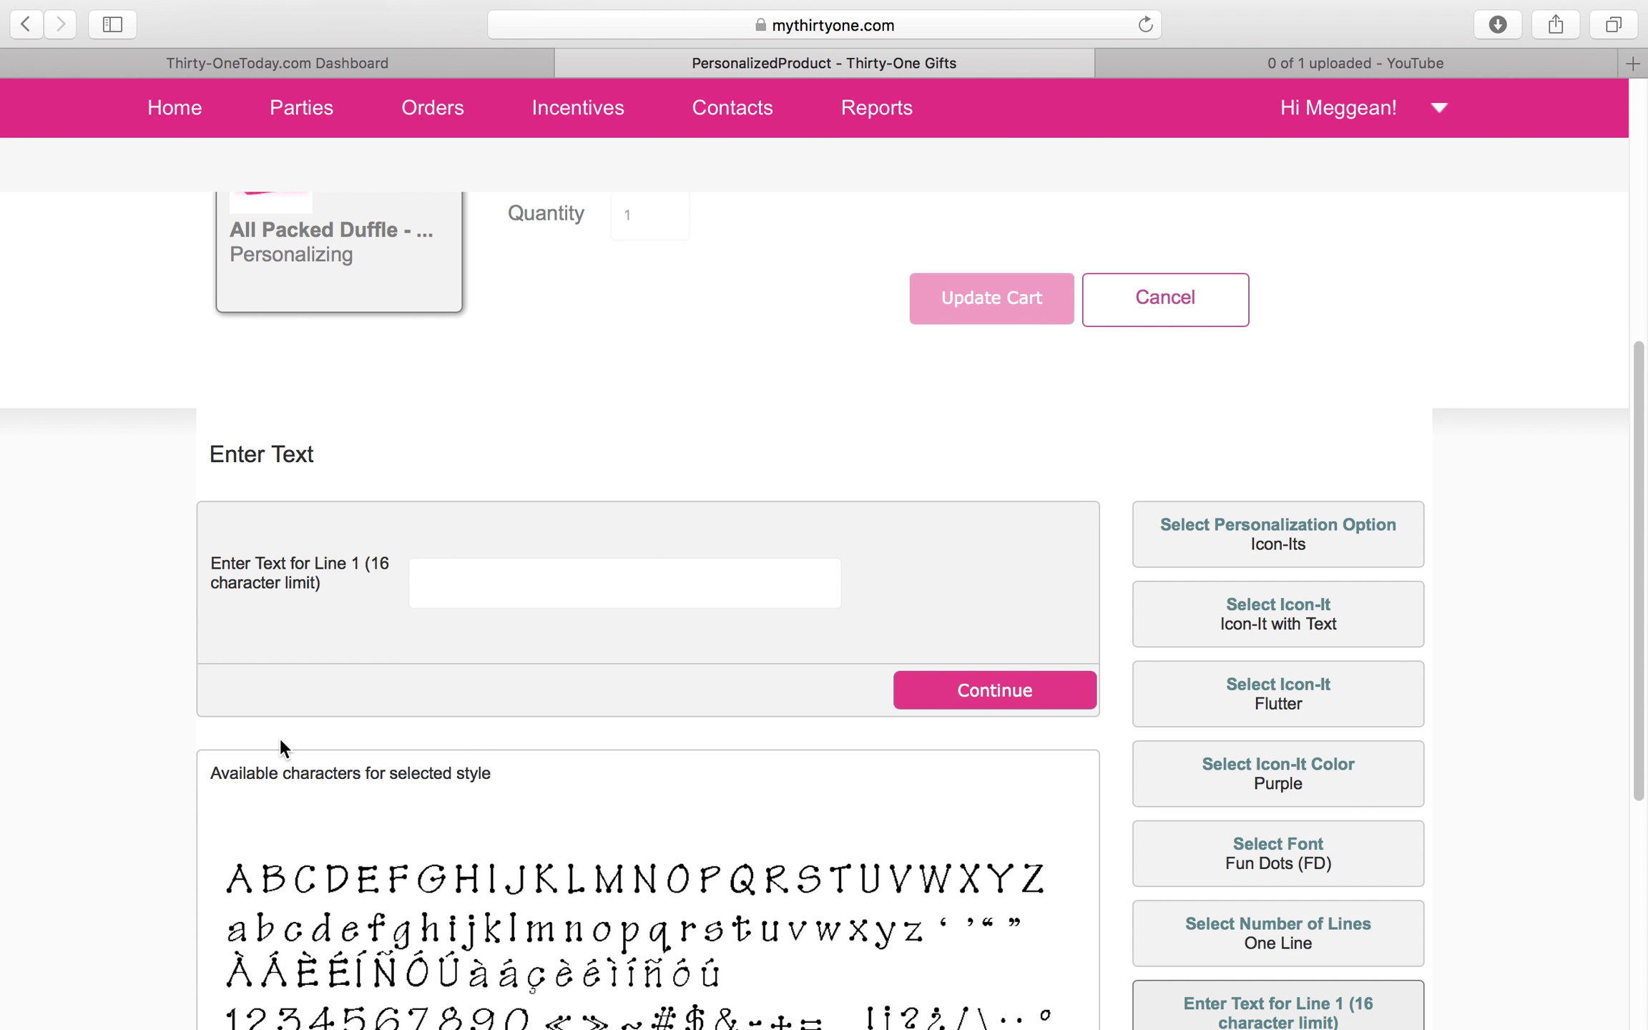
{"action": "left_click", "coordinate": [527, 578]}
{"action": "type", "text": "Betty"}
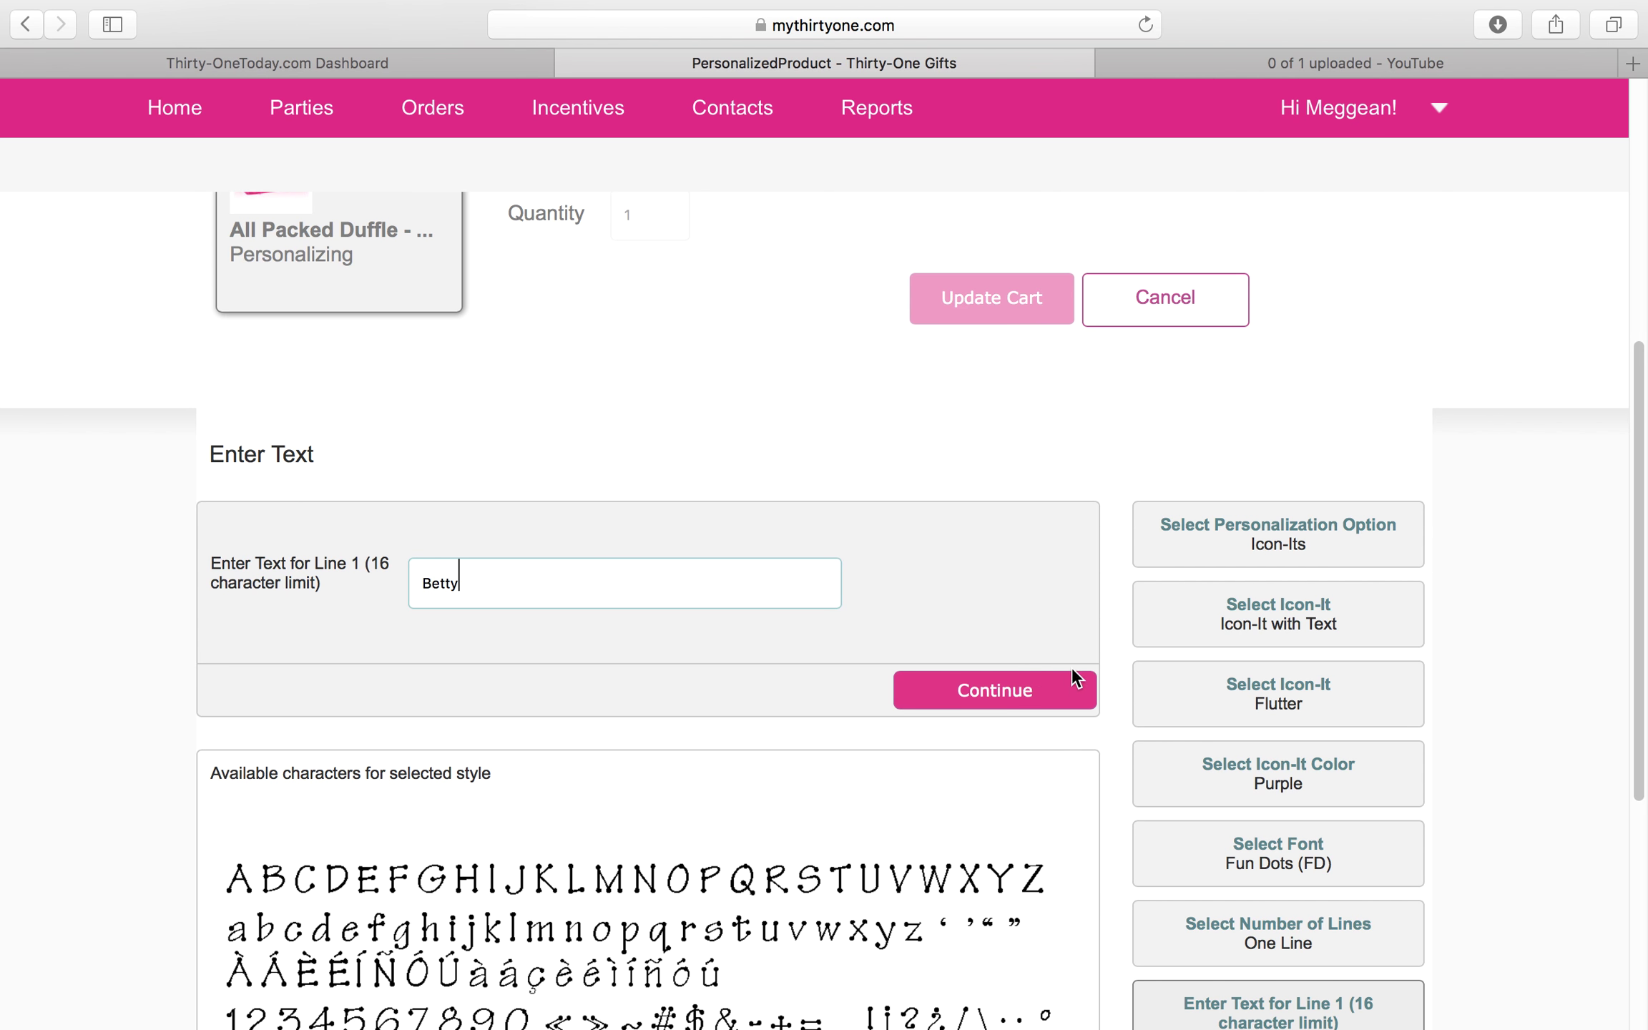
{"action": "left_click", "coordinate": [1021, 691]}
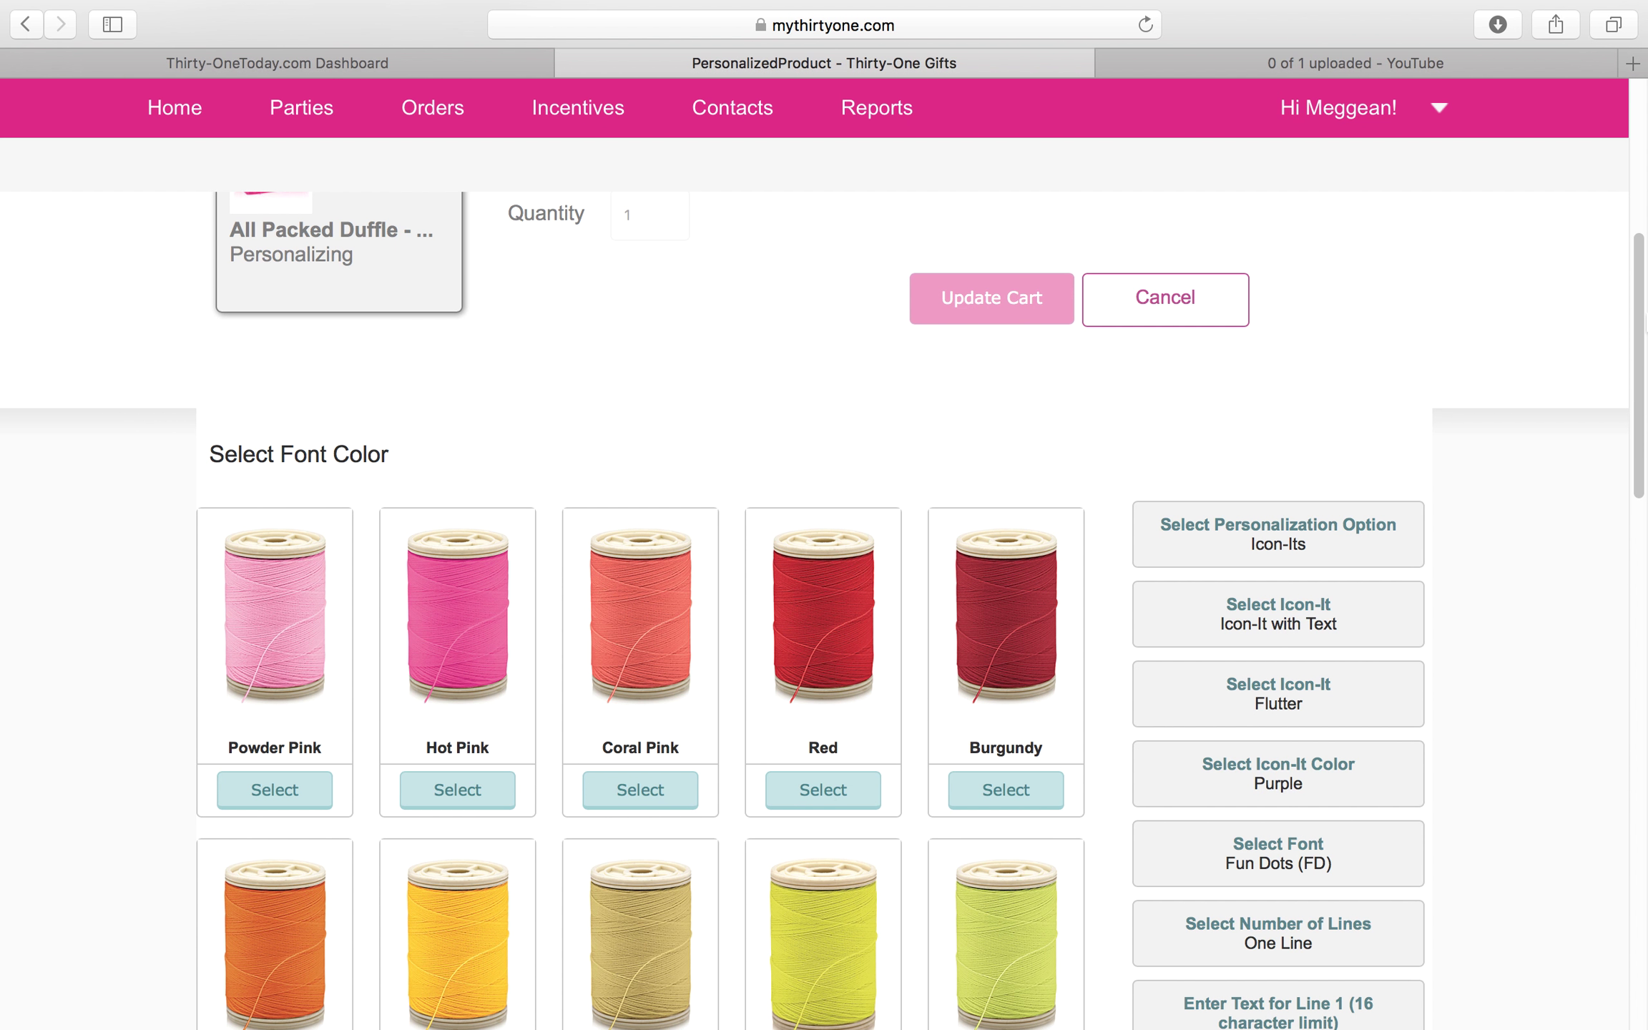
{"action": "scroll", "coordinate": [1538, 501], "scroll_direction": "down", "scroll_amount": 8}
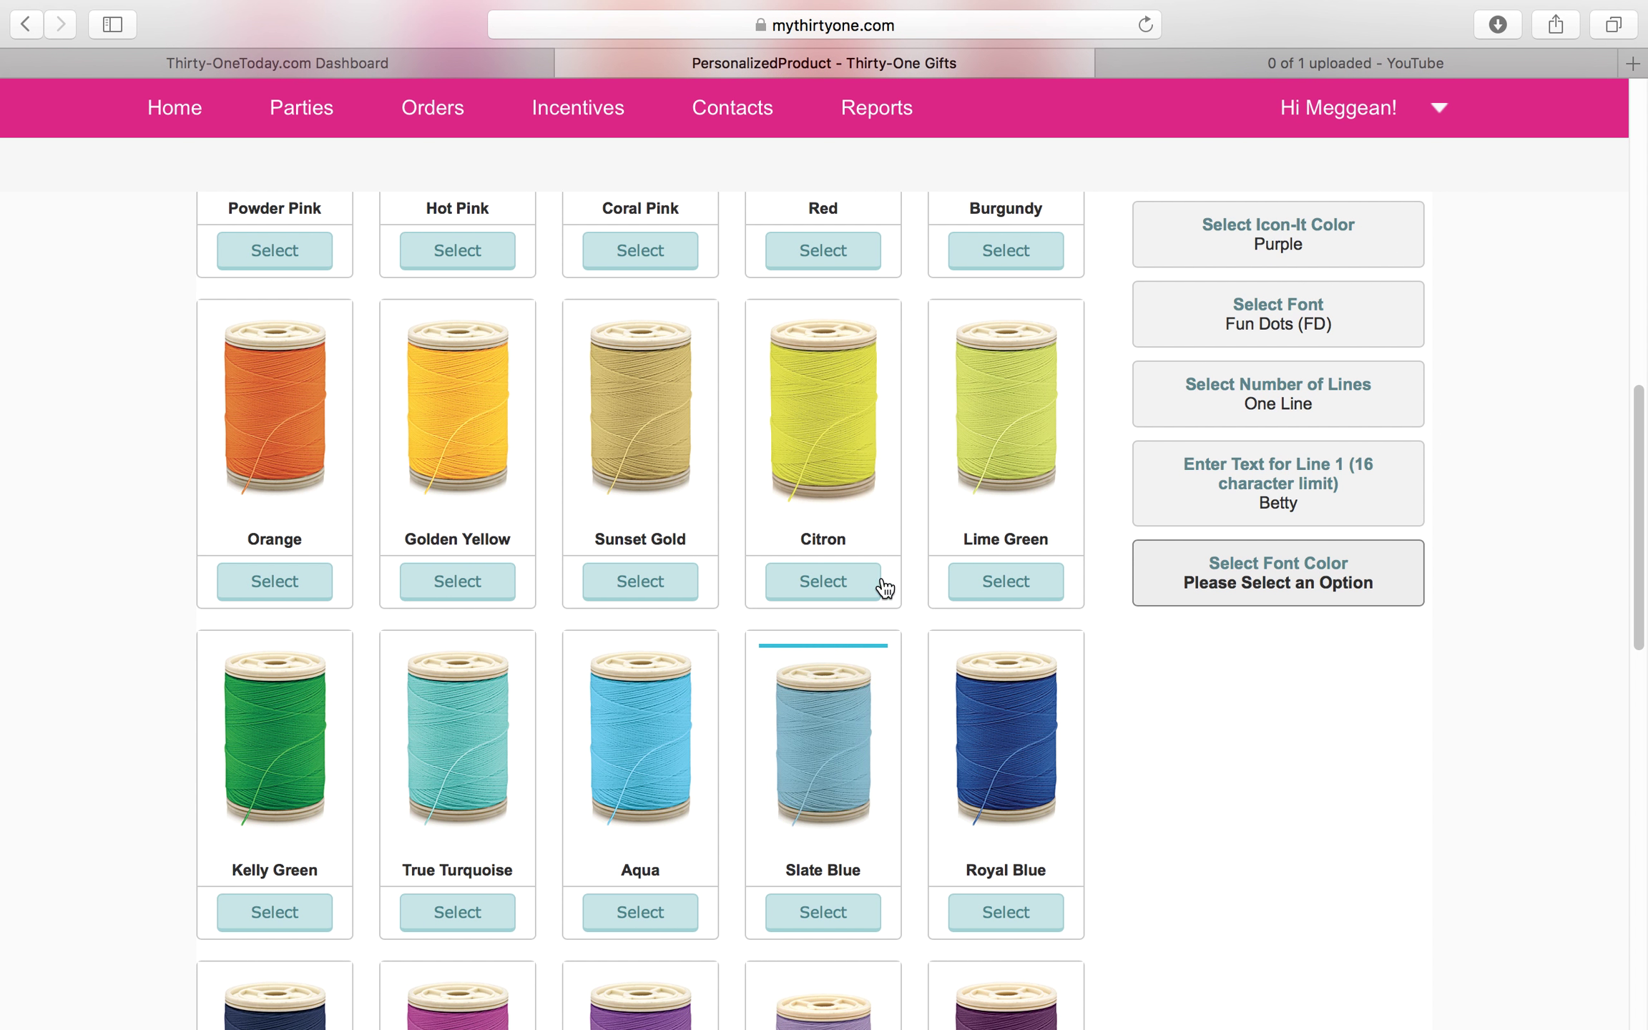
{"action": "left_click", "coordinate": [863, 593]}
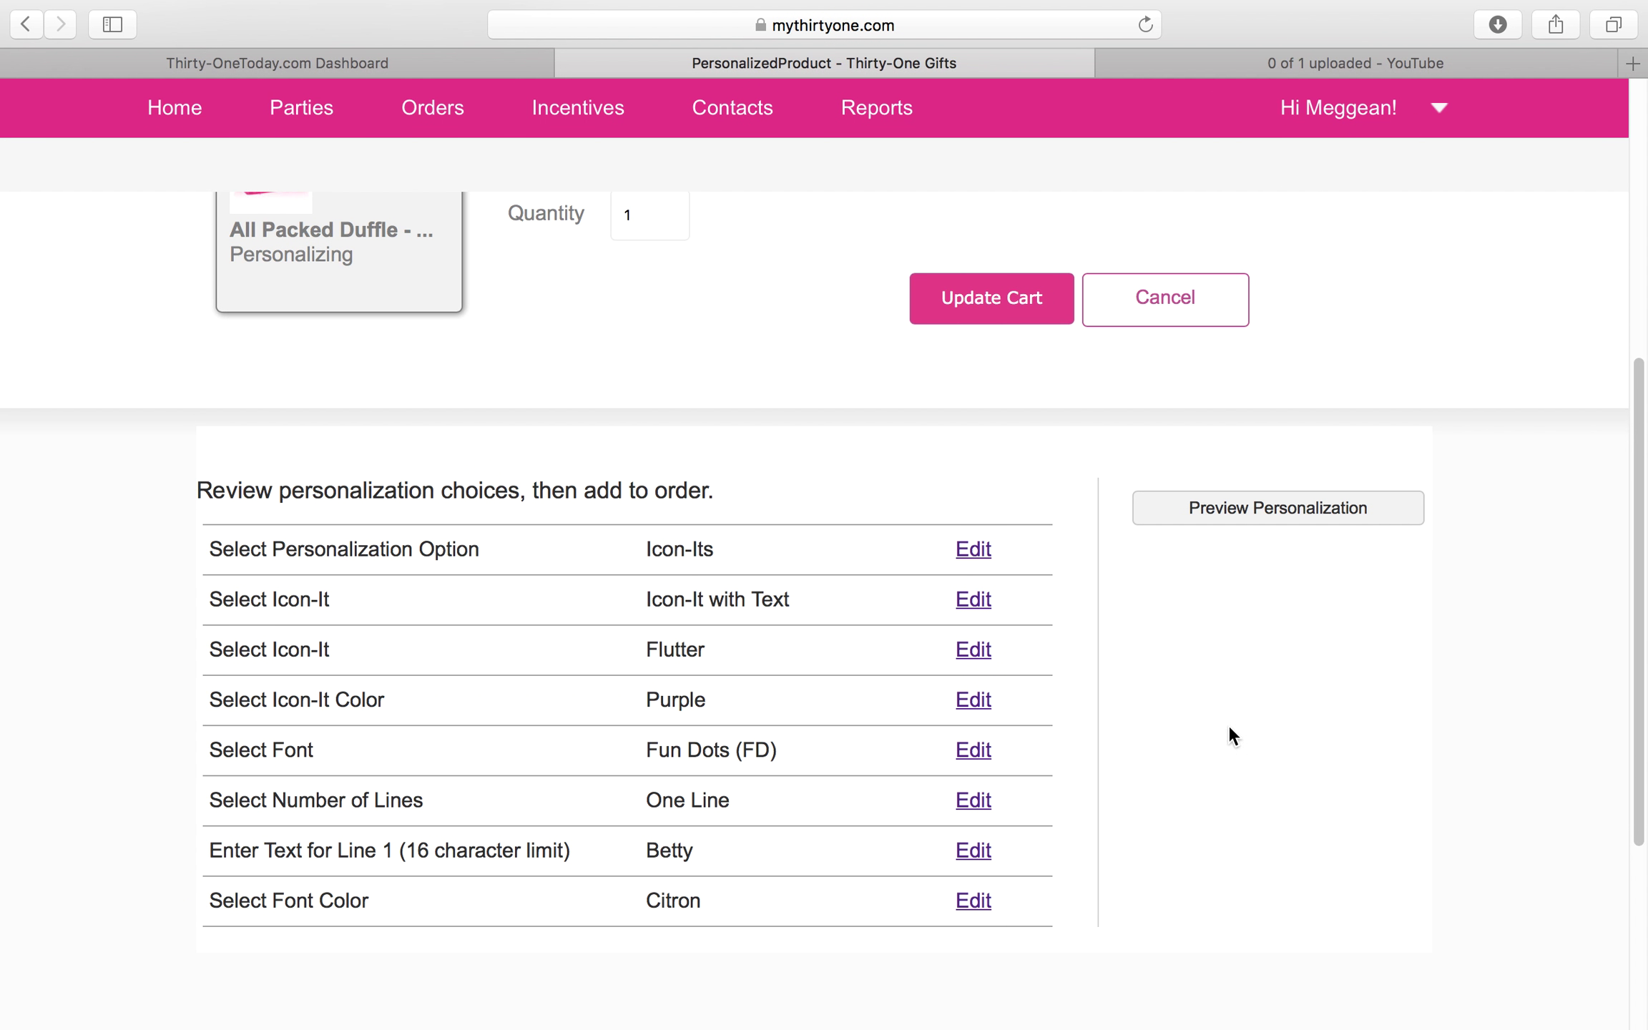
{"action": "left_click", "coordinate": [1302, 520]}
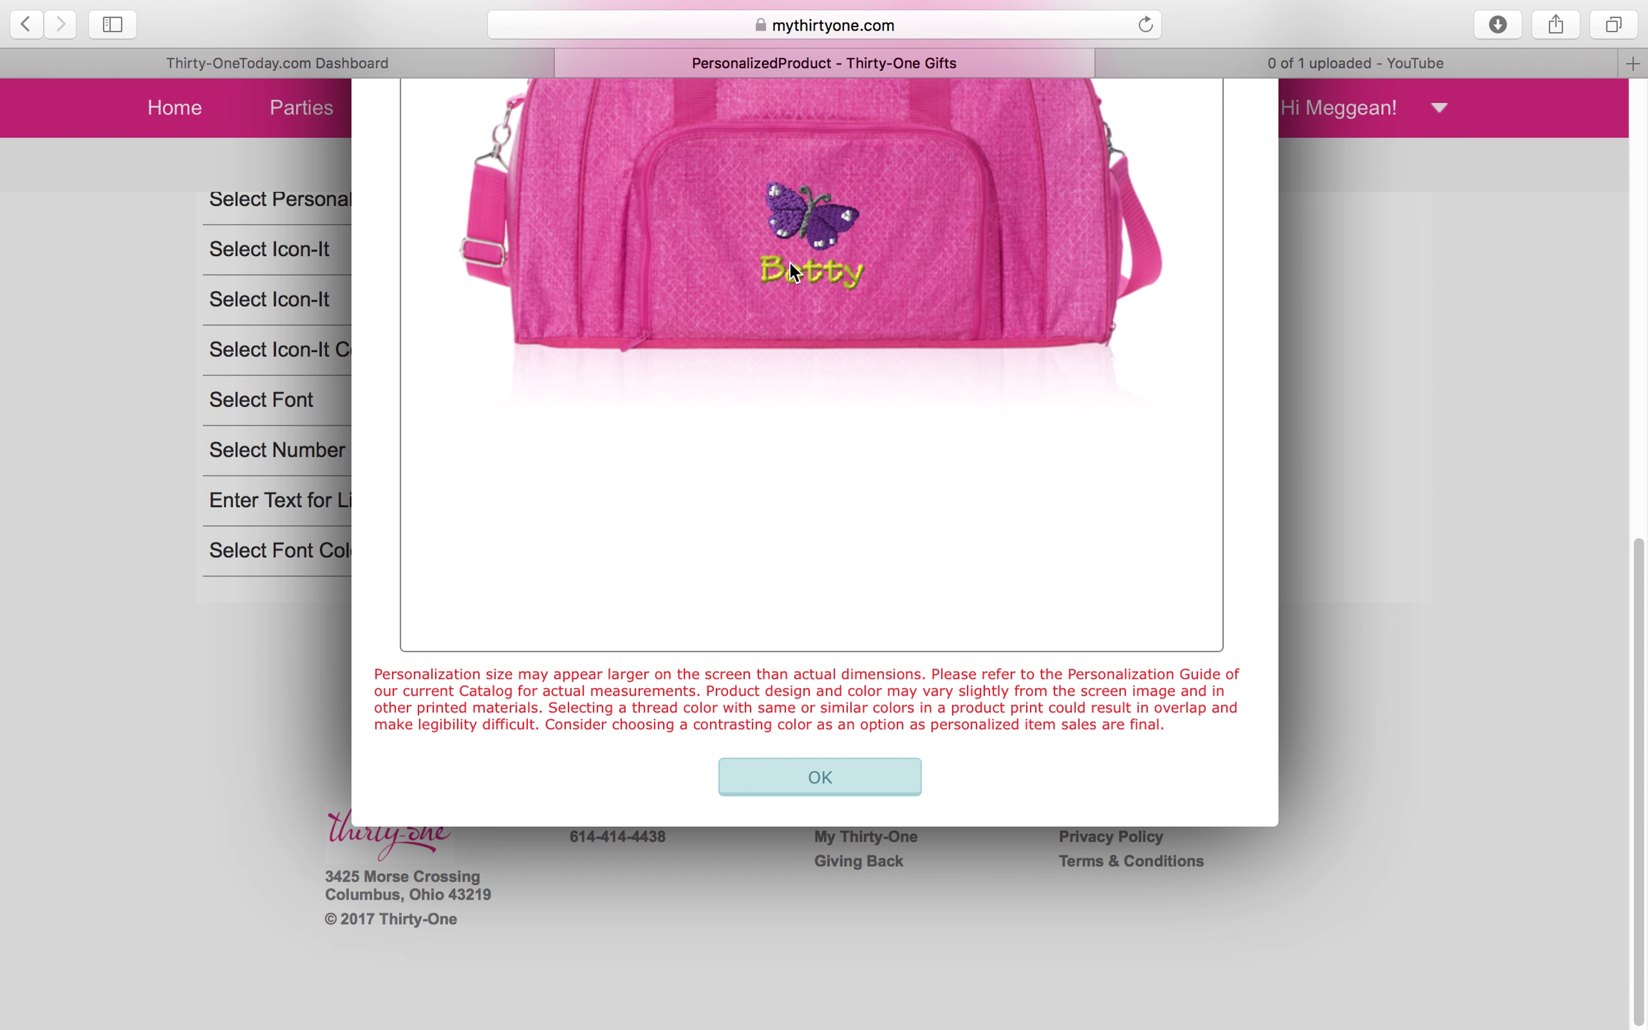
{"action": "left_click_drag", "start_coordinate": [1640, 704], "coordinate": [1644, 641]}
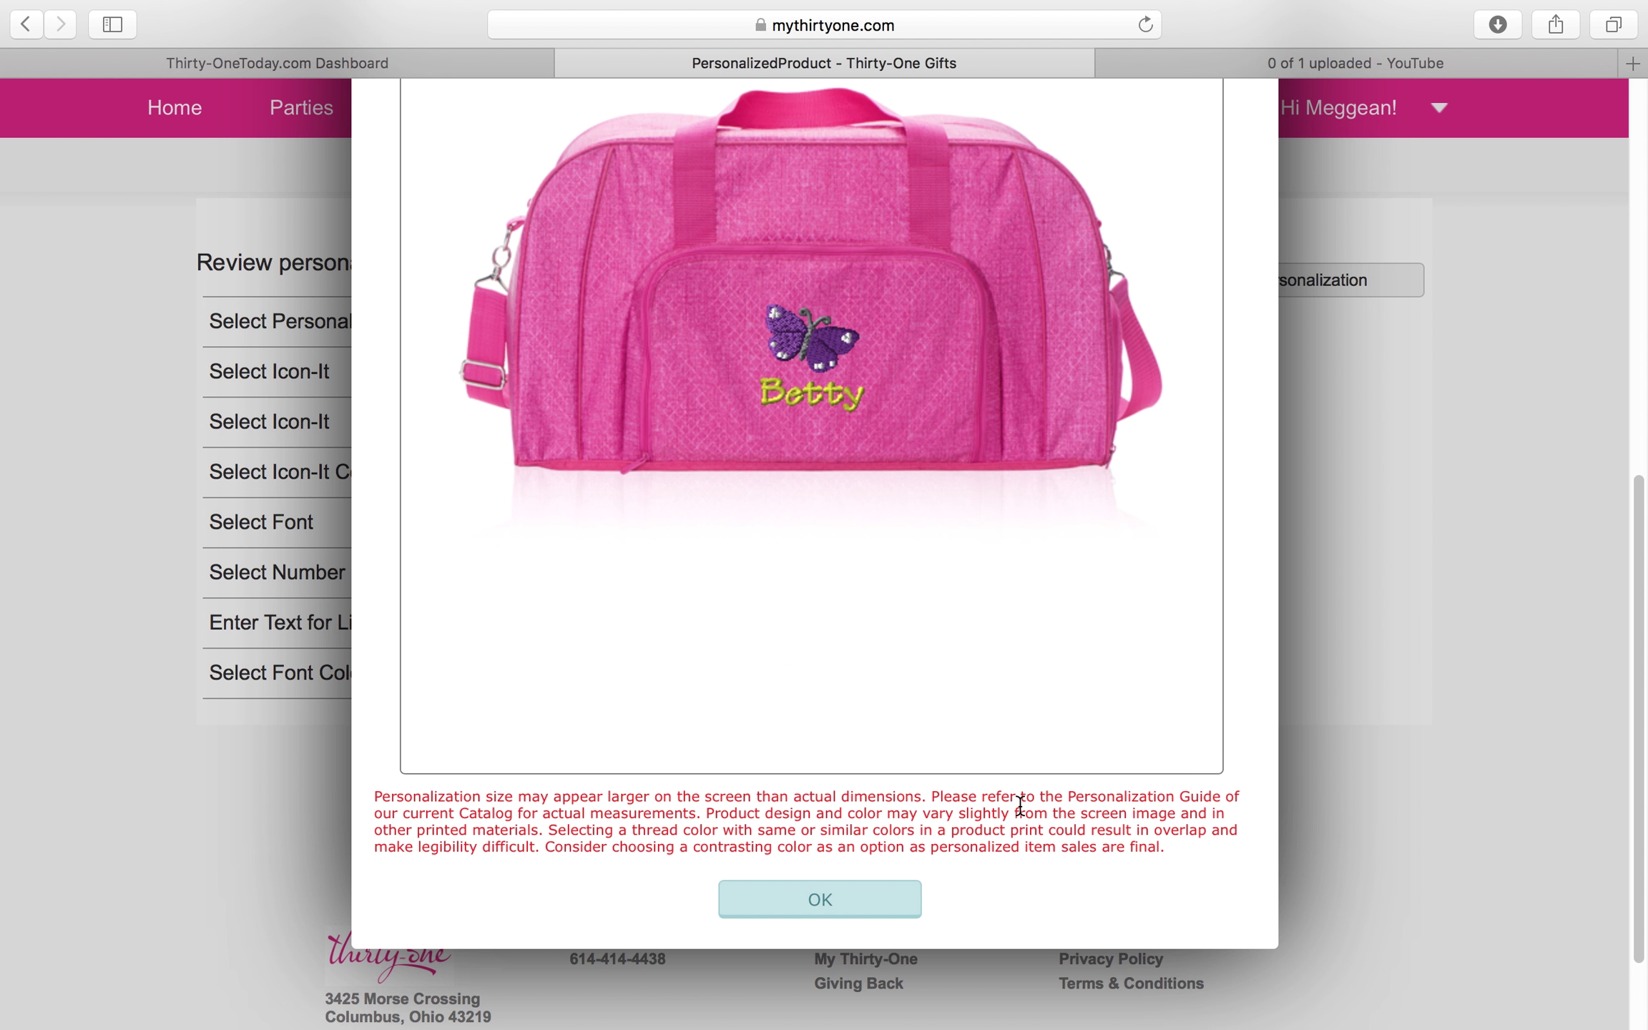
{"action": "left_click", "coordinate": [870, 907]}
{"action": "left_click_drag", "start_coordinate": [1640, 787], "coordinate": [1643, 494]}
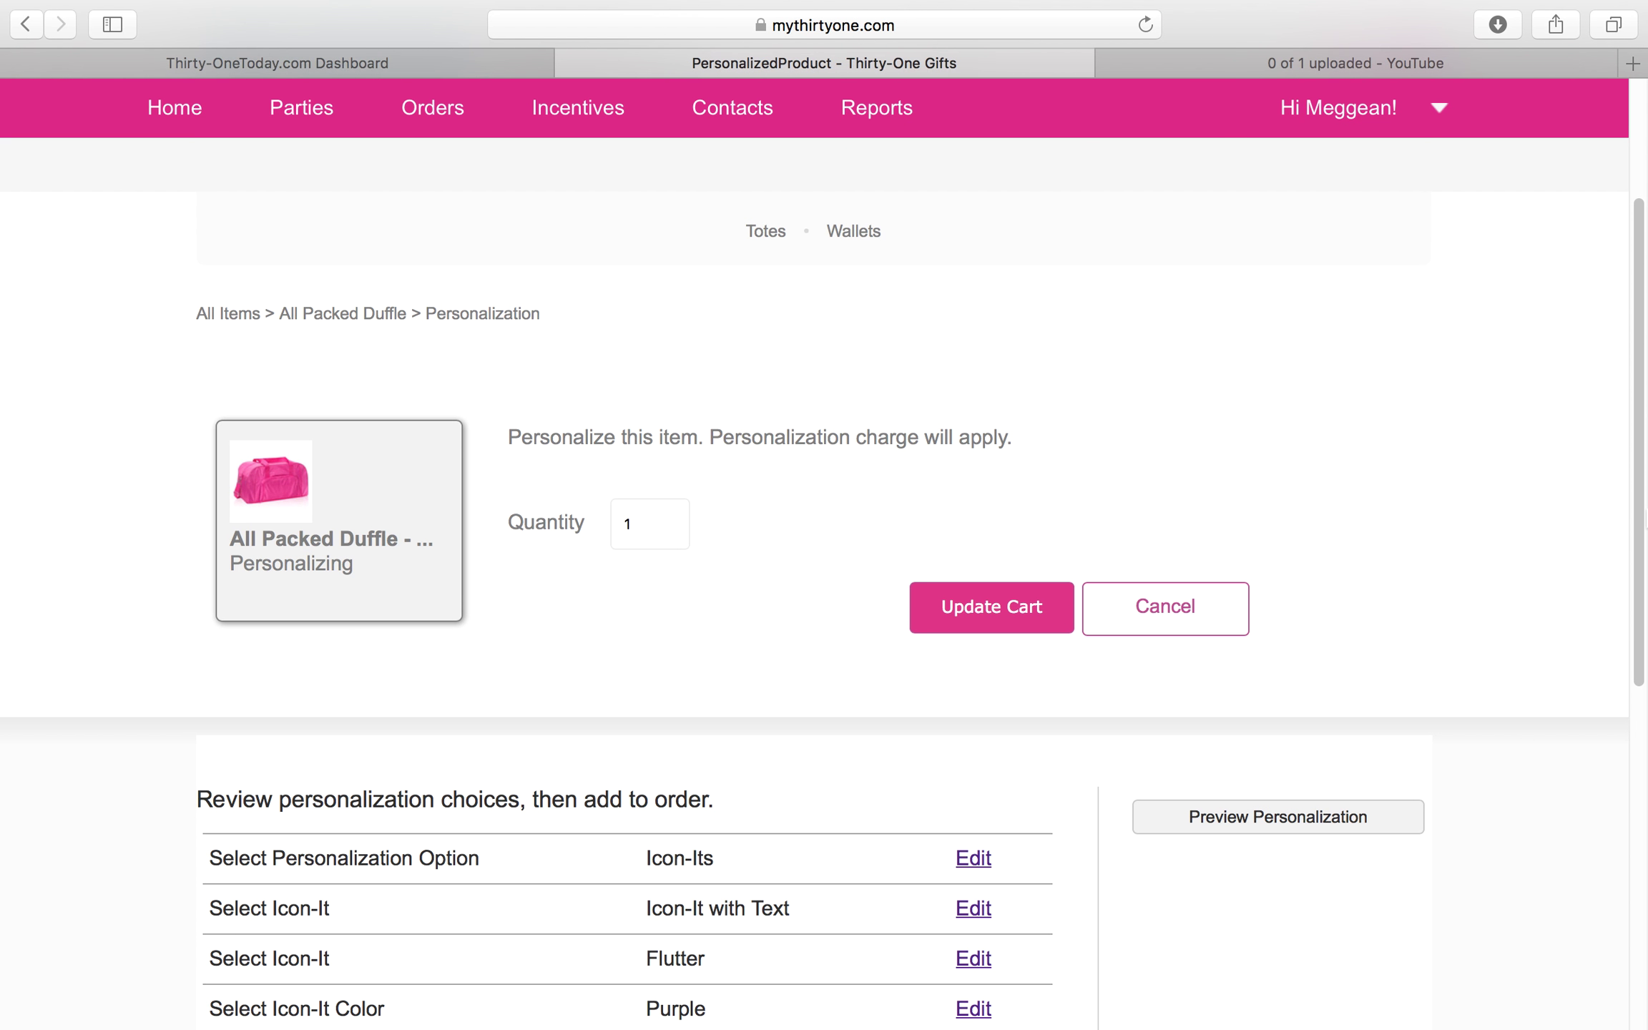
- Save the personalized duffle to the cart and find the 3121 Large Utility Tote
{"action": "left_click", "coordinate": [1025, 619]}
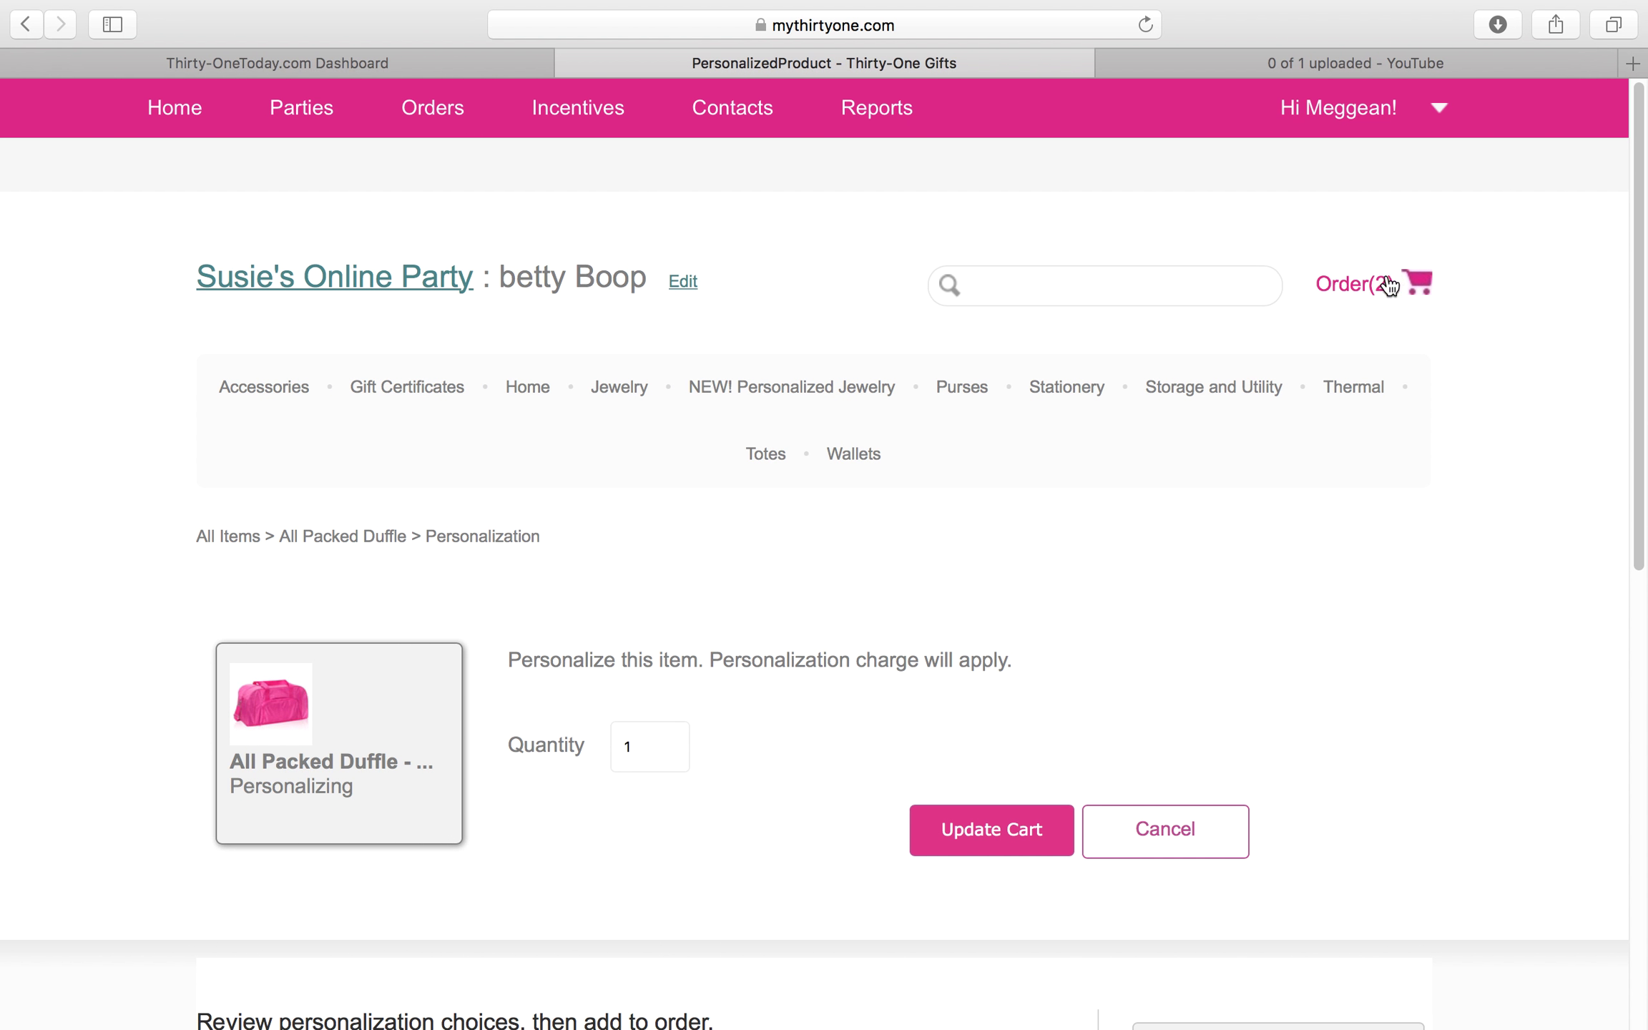
{"action": "left_click", "coordinate": [1117, 284]}
{"action": "type", "text": "large"}
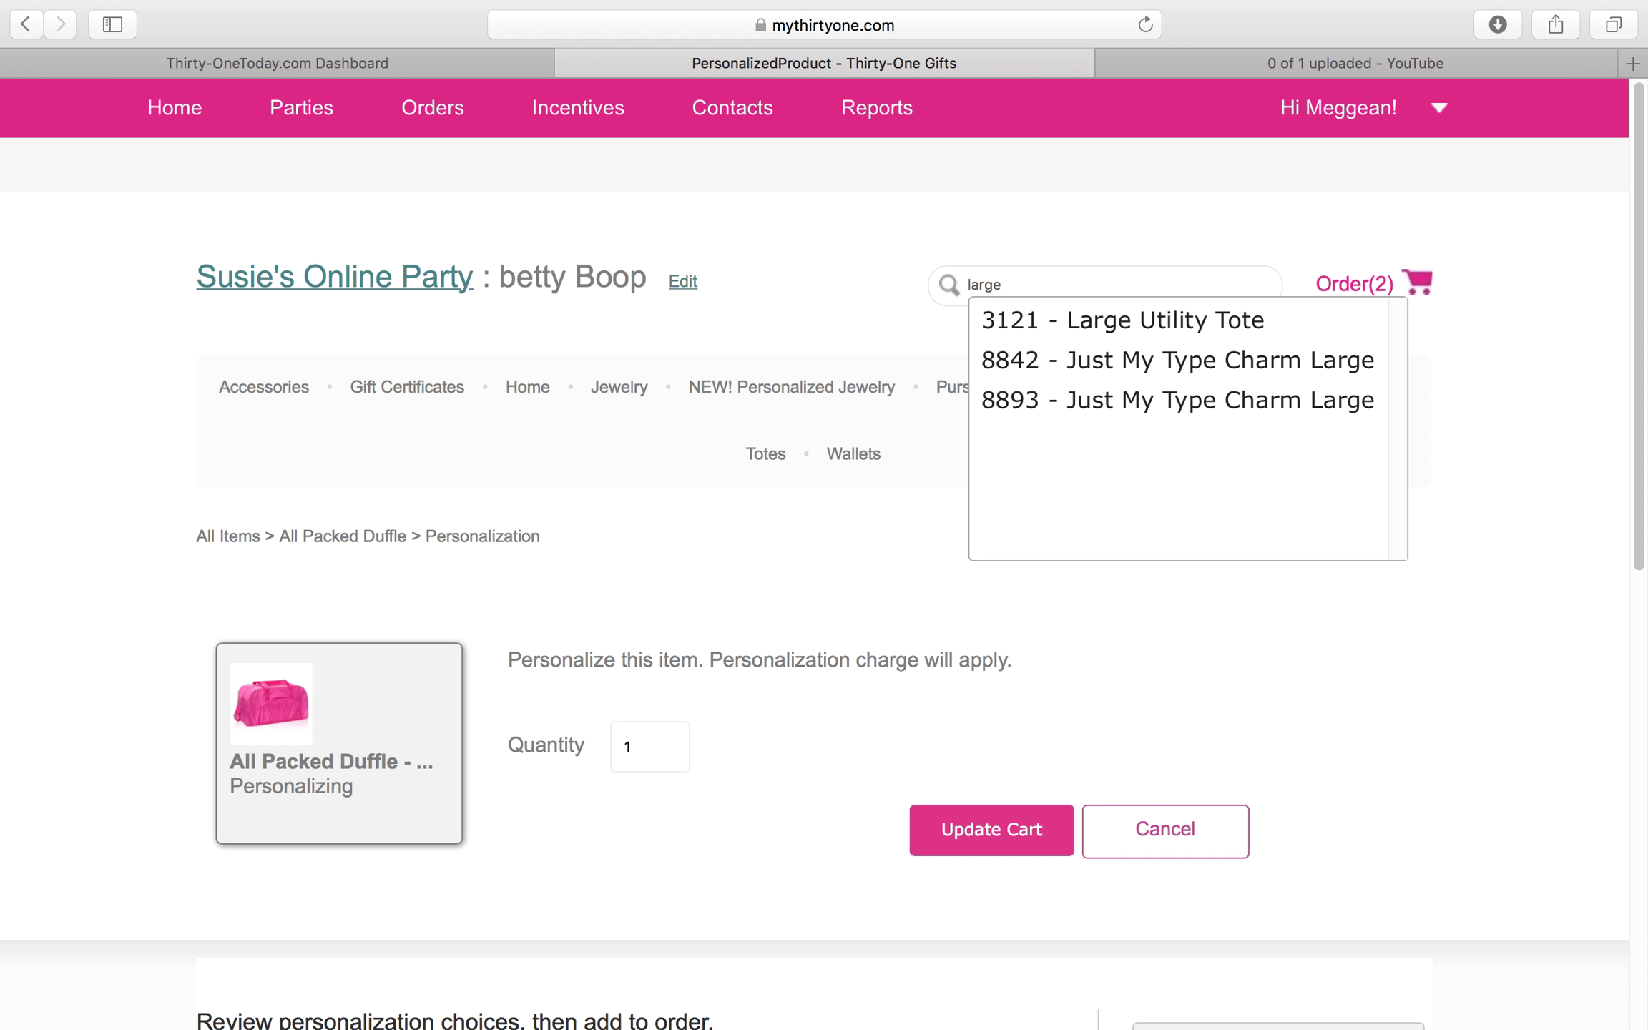
{"action": "left_click", "coordinate": [1107, 333]}
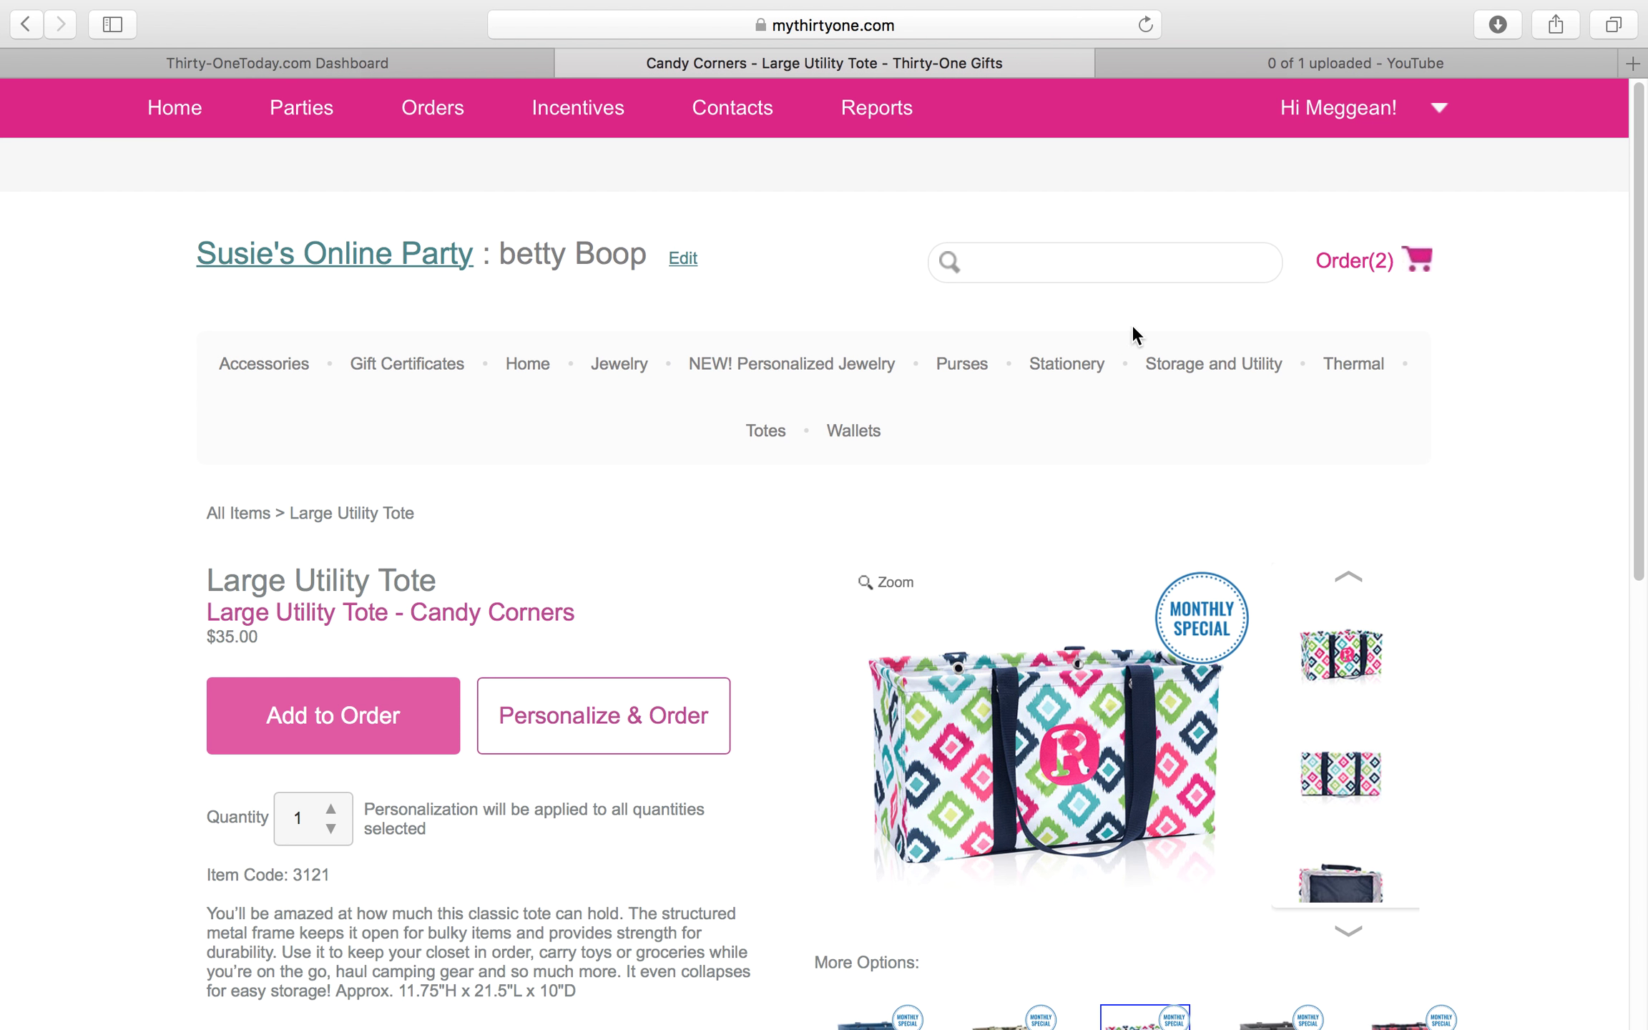
- Add the tote in Camo ($35.00), then select the Pink Crosshatch version
{"action": "scroll", "coordinate": [1640, 357], "scroll_direction": "down", "scroll_amount": 5}
{"action": "scroll", "coordinate": [1308, 655], "scroll_direction": "down", "scroll_amount": 5}
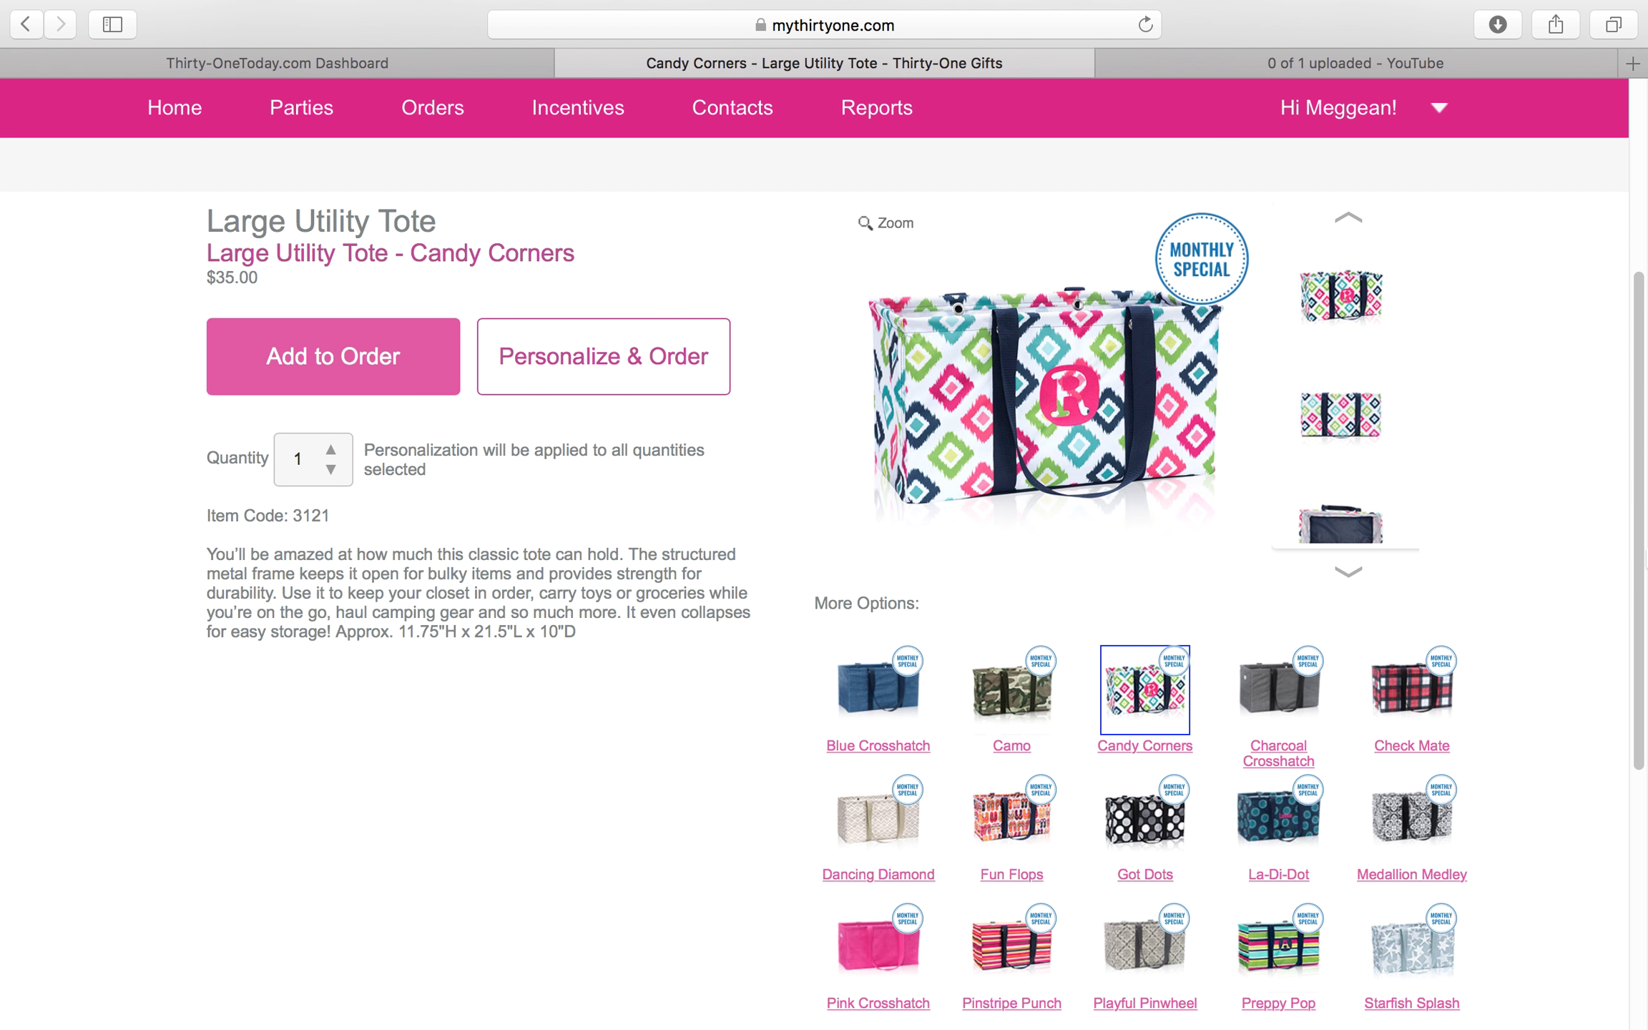
{"action": "left_click", "coordinate": [1022, 694]}
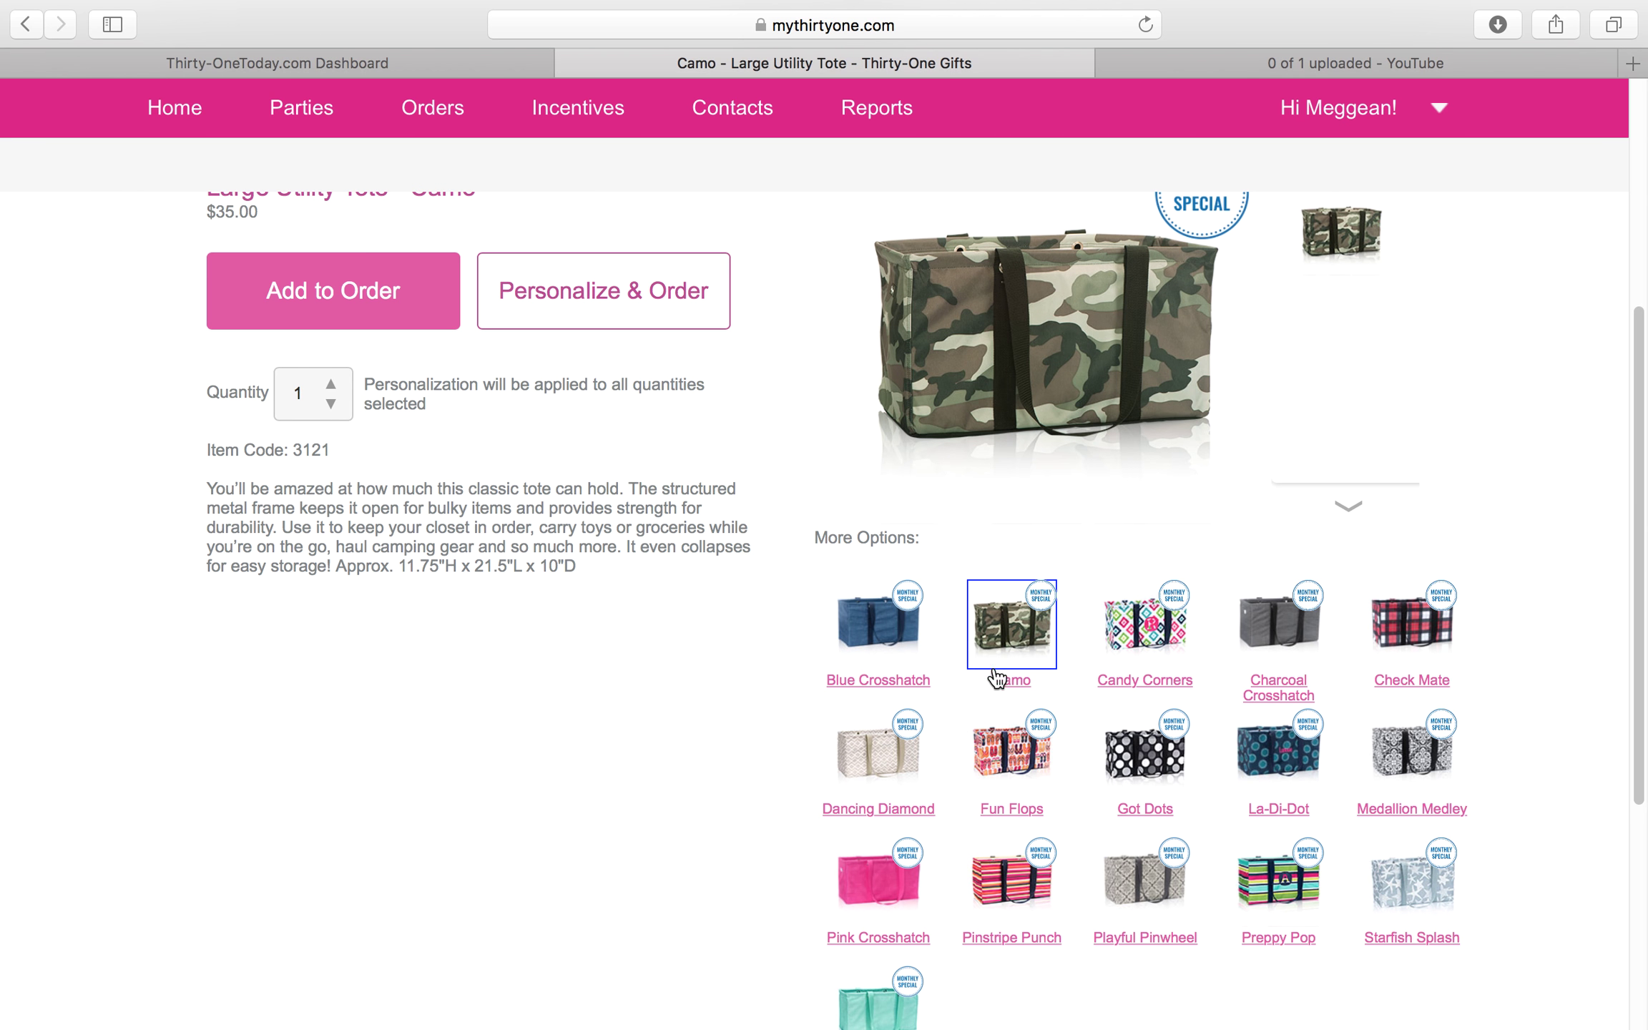
{"action": "left_click", "coordinate": [390, 296]}
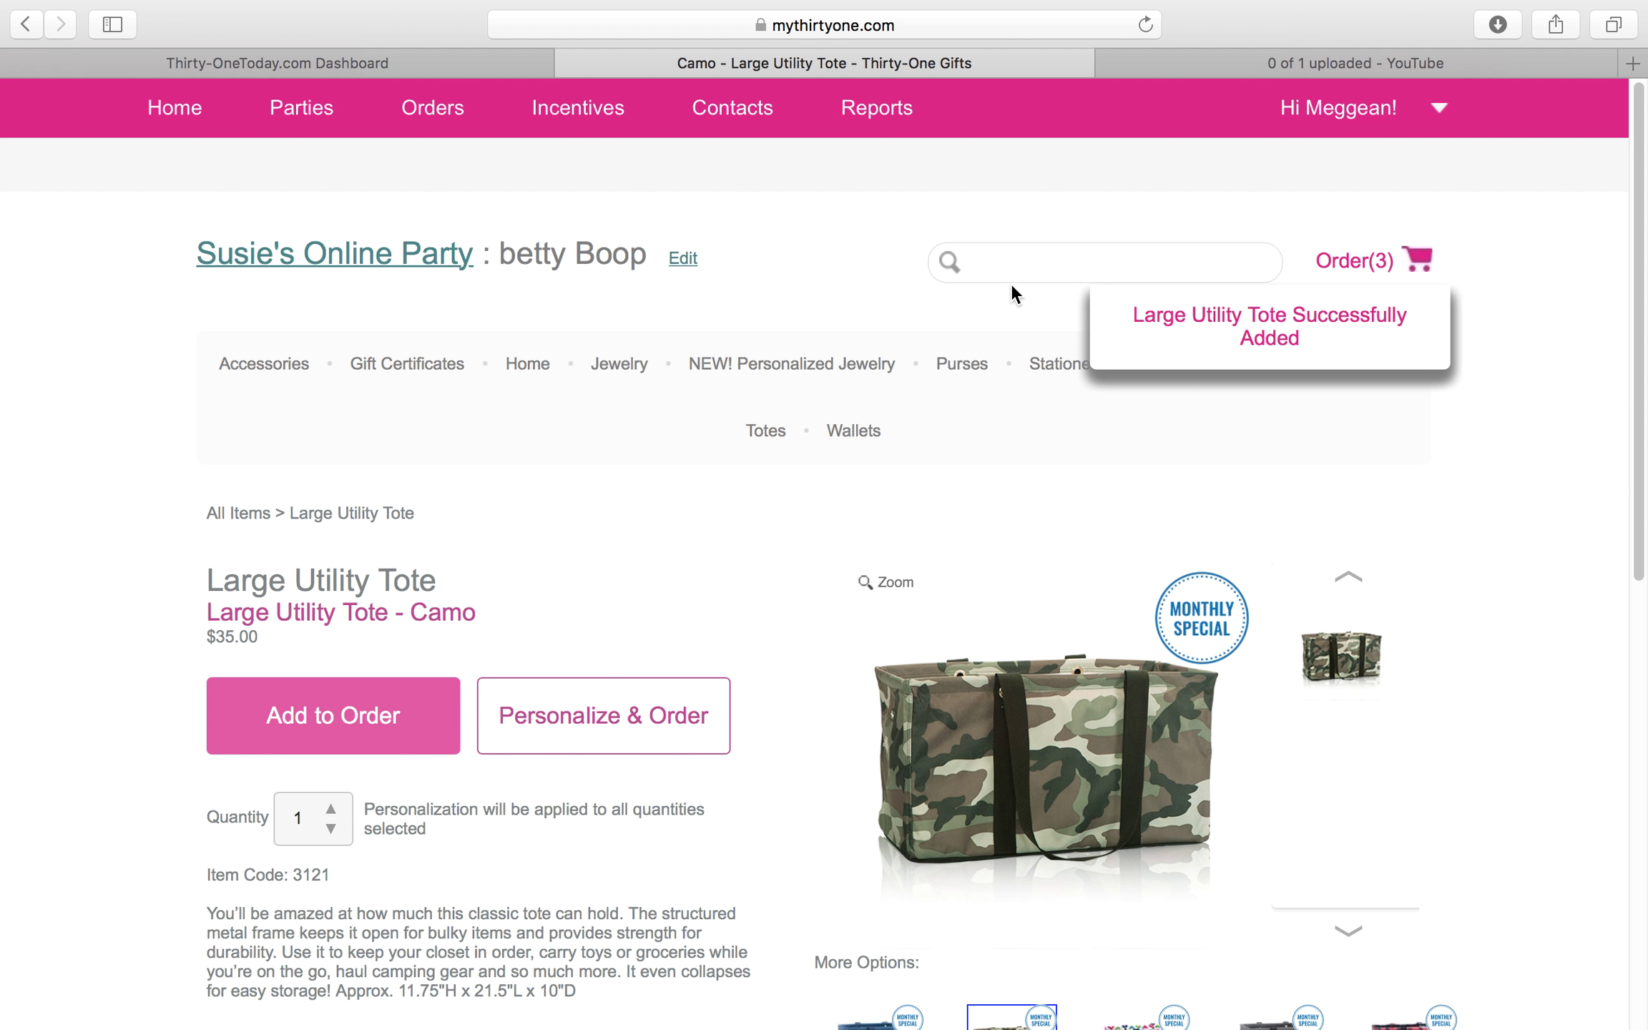
{"action": "left_click_drag", "start_coordinate": [1644, 351], "coordinate": [1645, 658]}
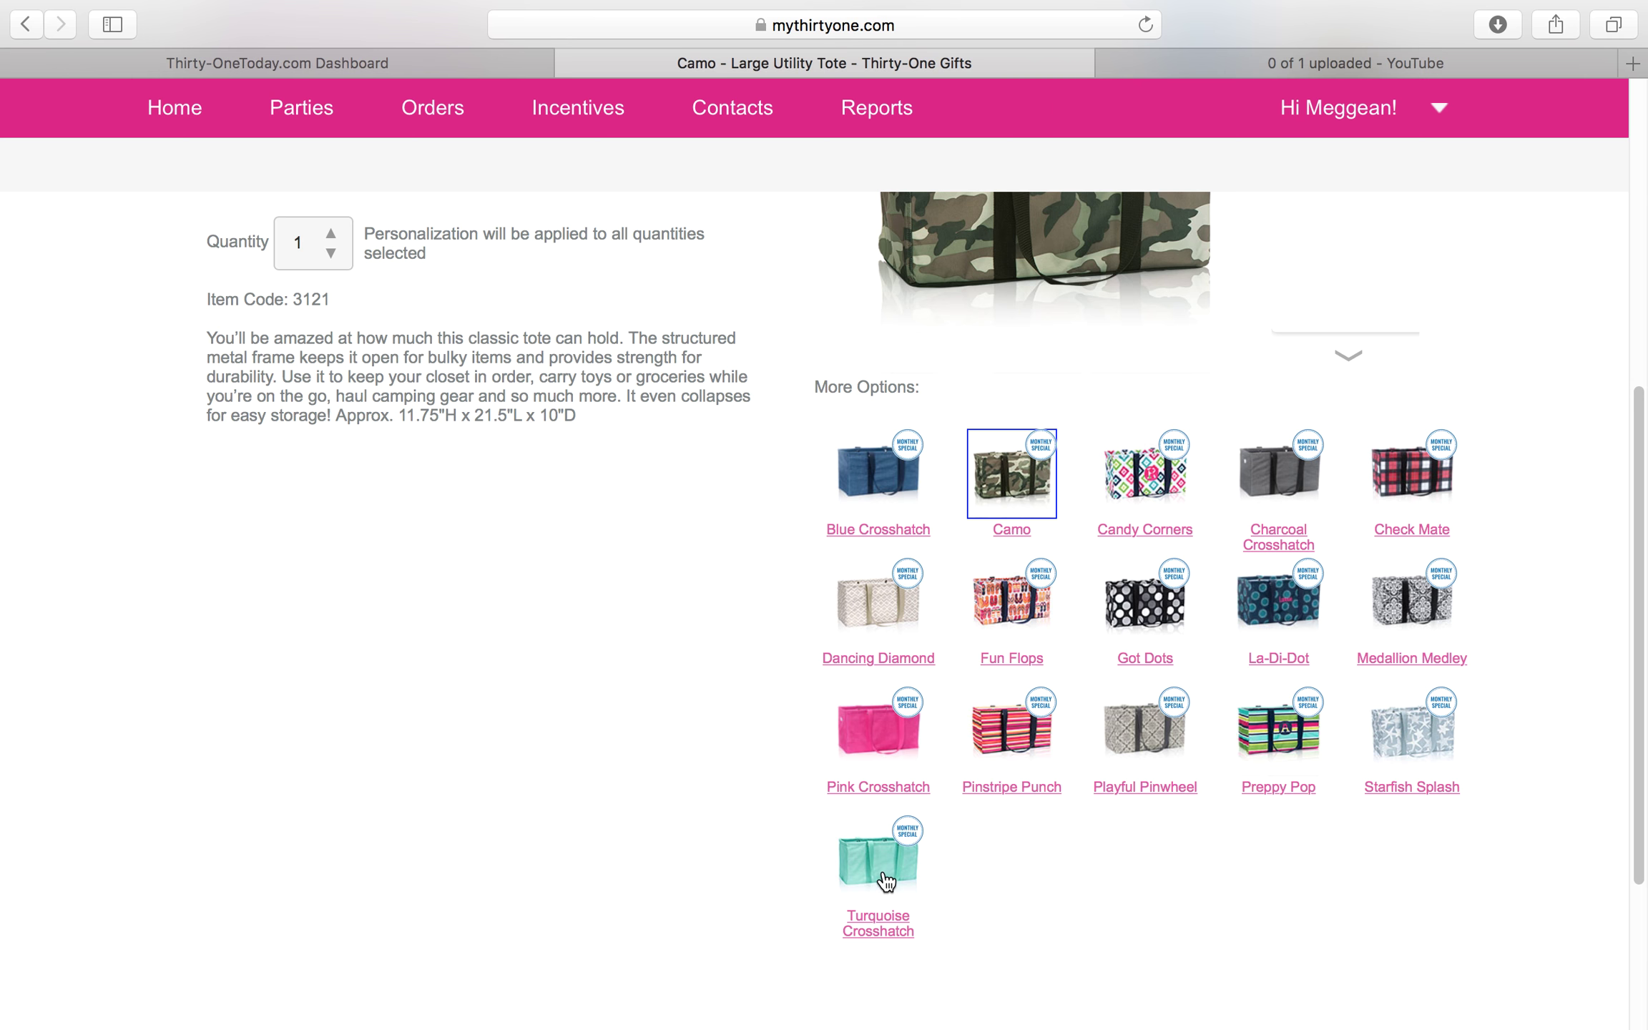
{"action": "left_click", "coordinate": [900, 785]}
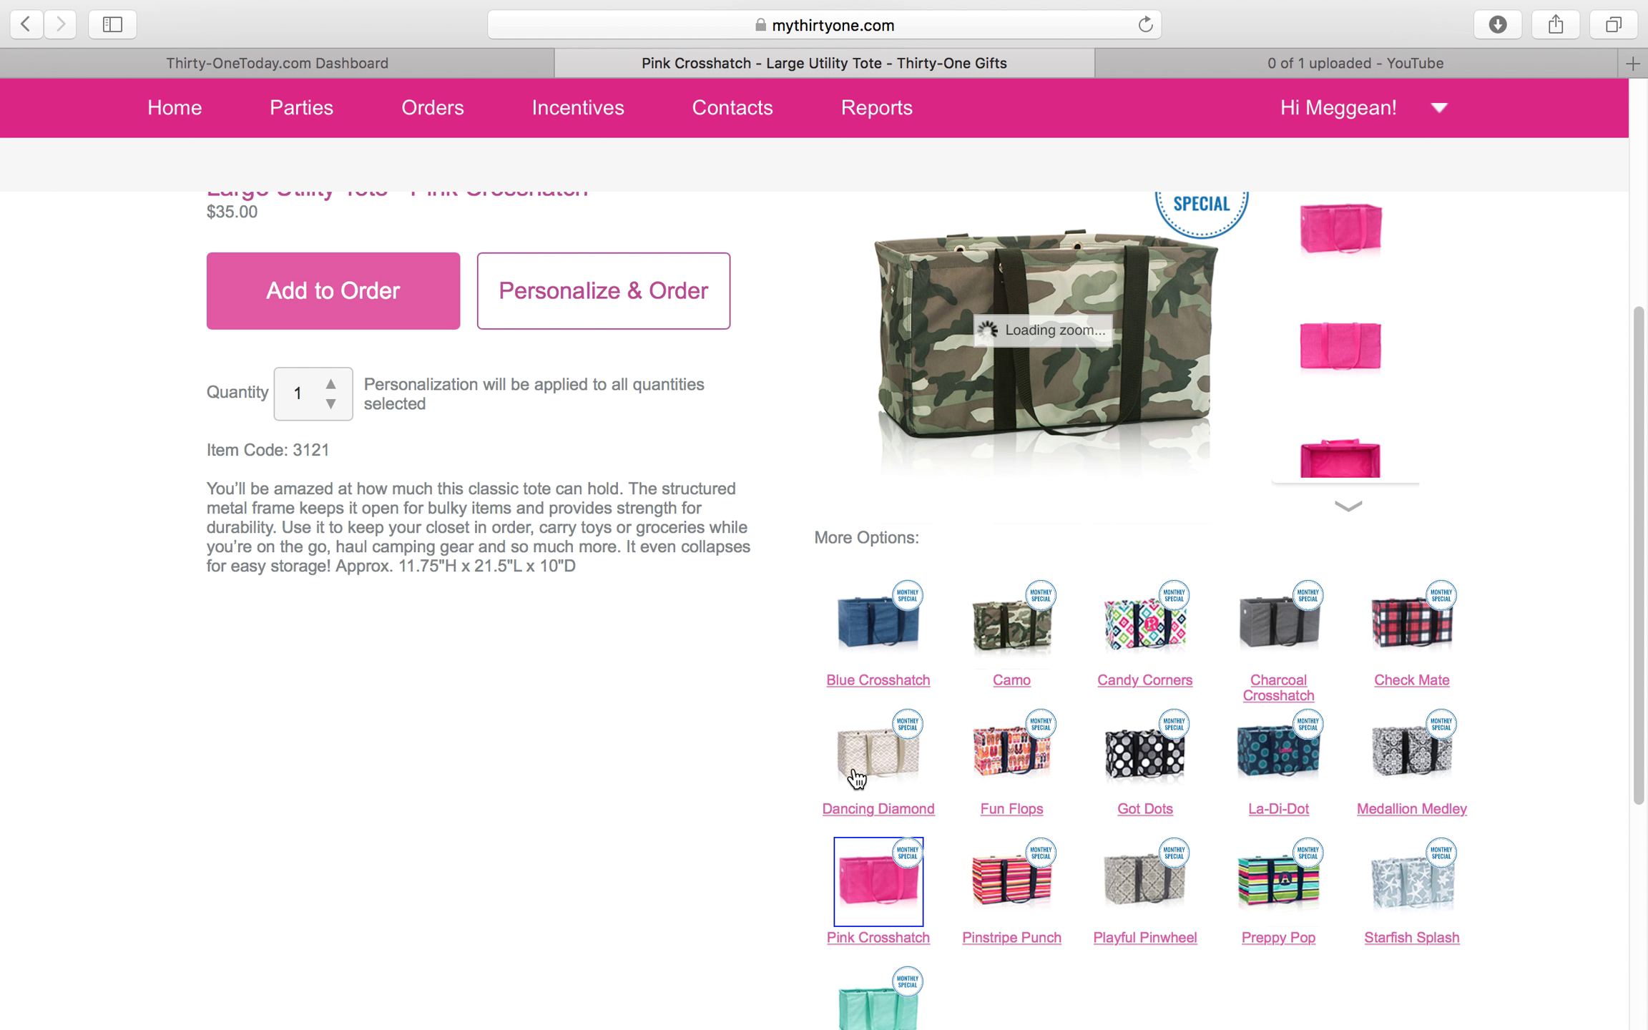
- Personalize the Pink Crosshatch tote with a Large Headline Initial 'B'
{"action": "left_click", "coordinate": [622, 315]}
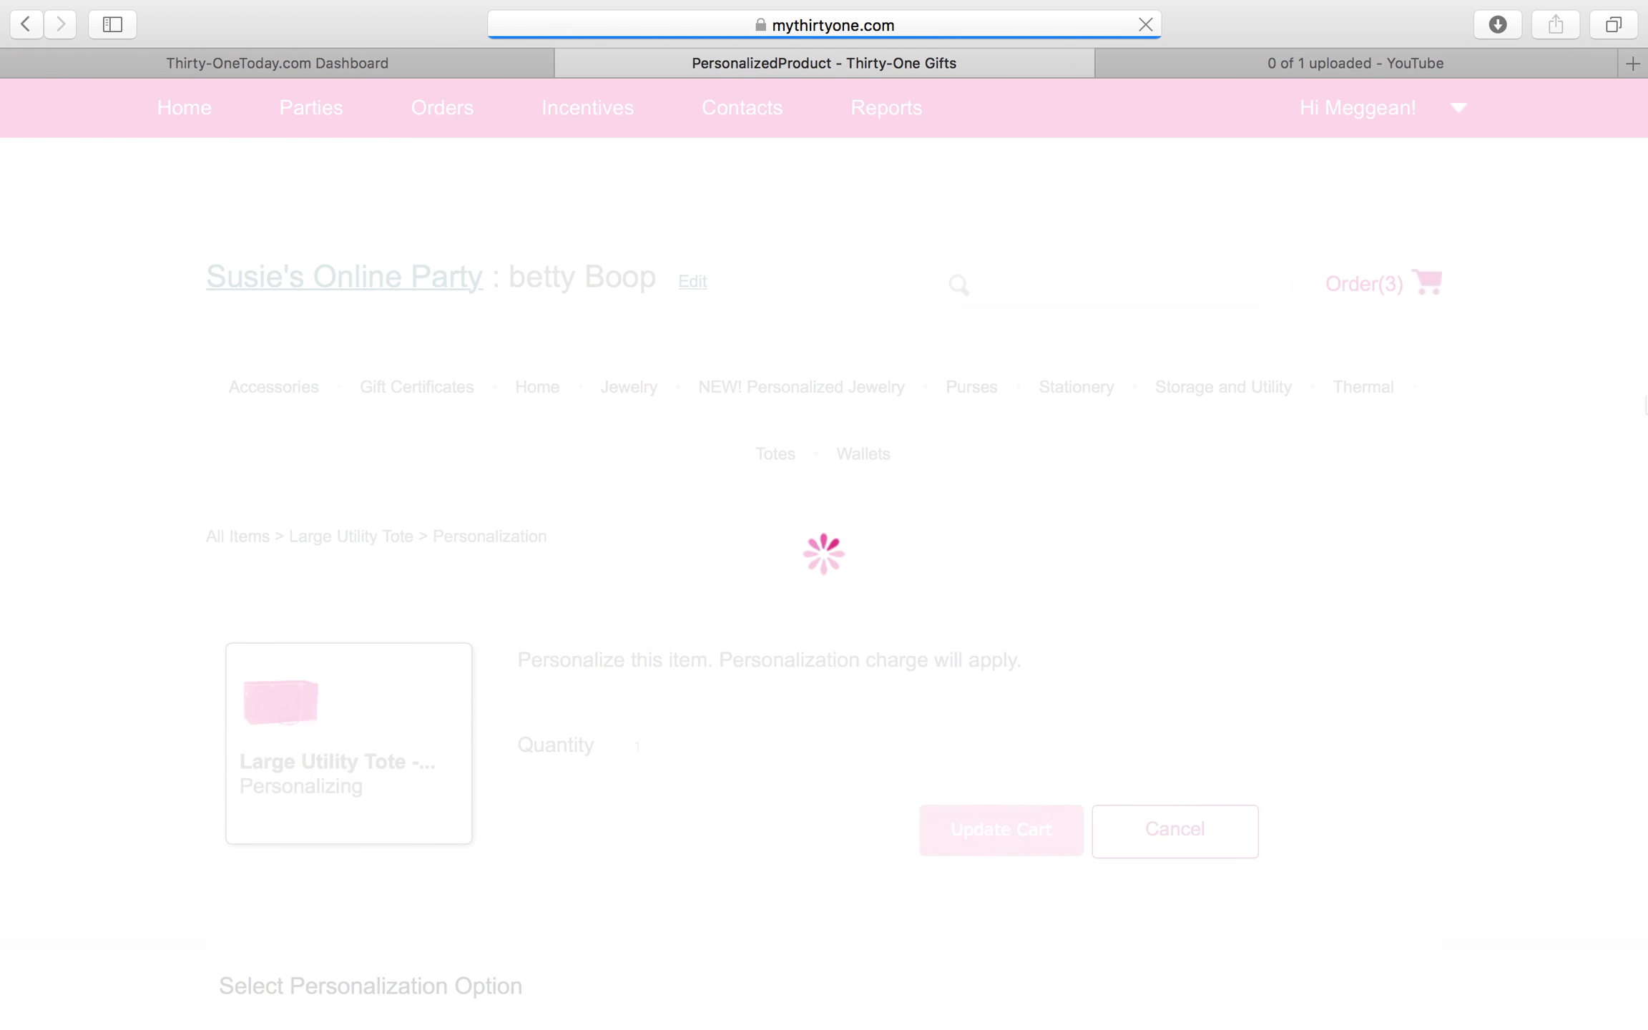
{"action": "scroll", "coordinate": [1015, 665], "scroll_direction": "down", "scroll_amount": 7}
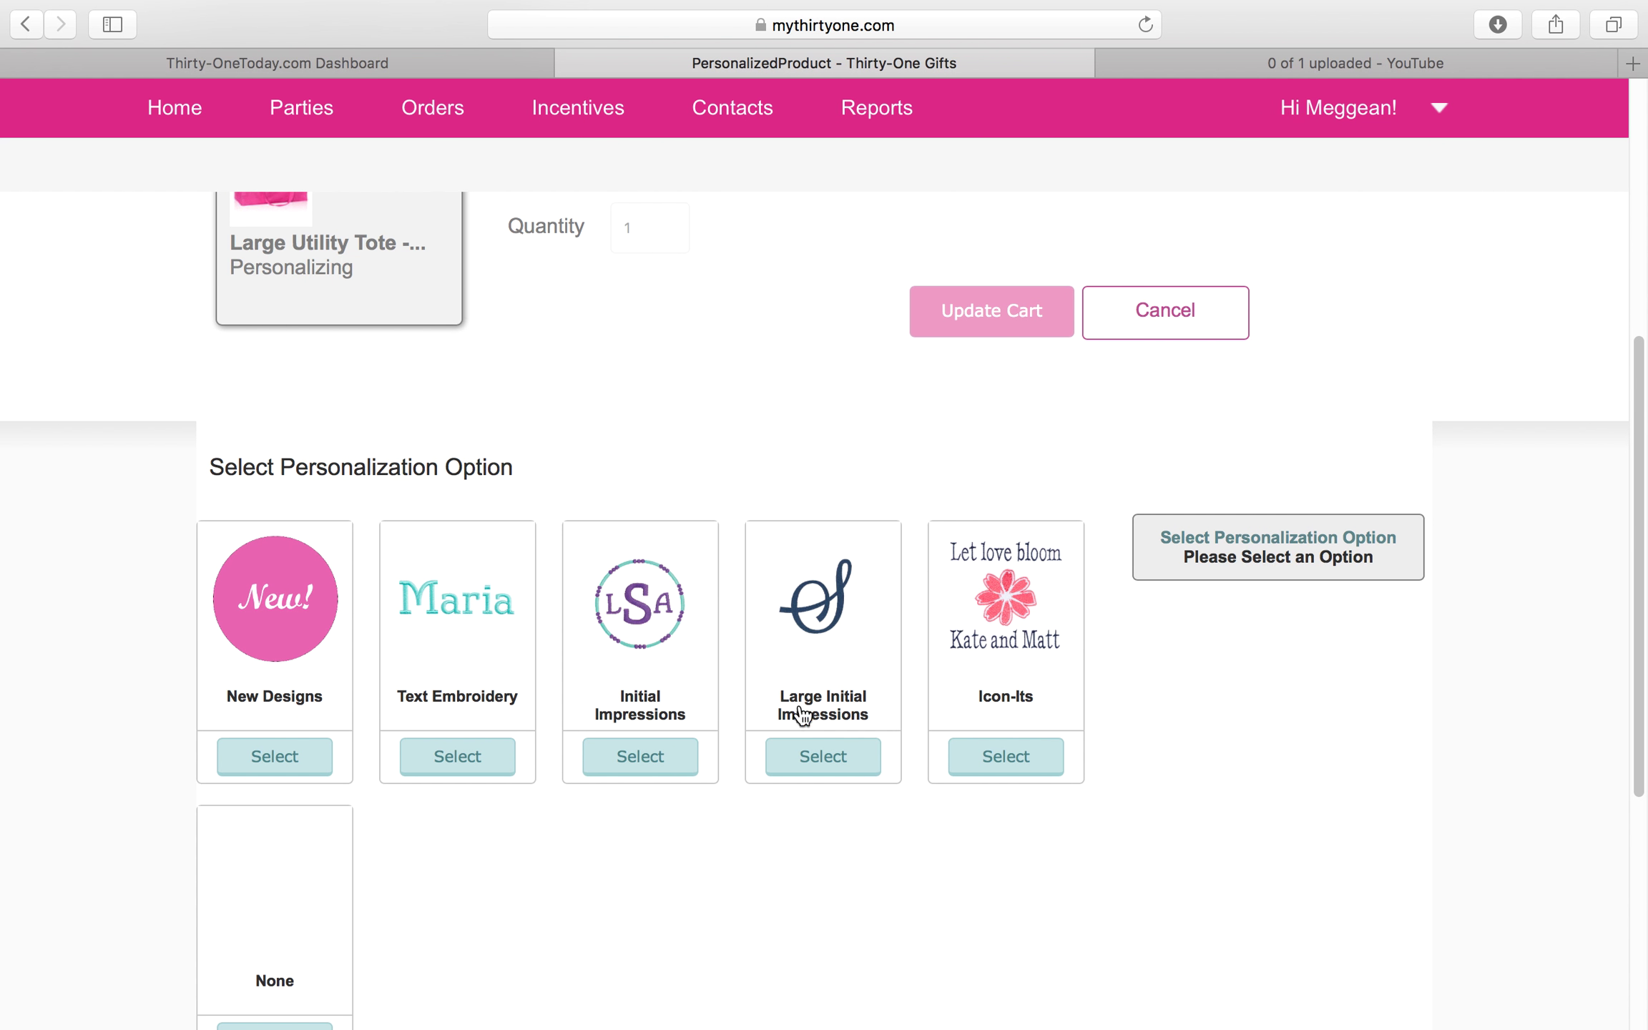
{"action": "left_click", "coordinate": [848, 760]}
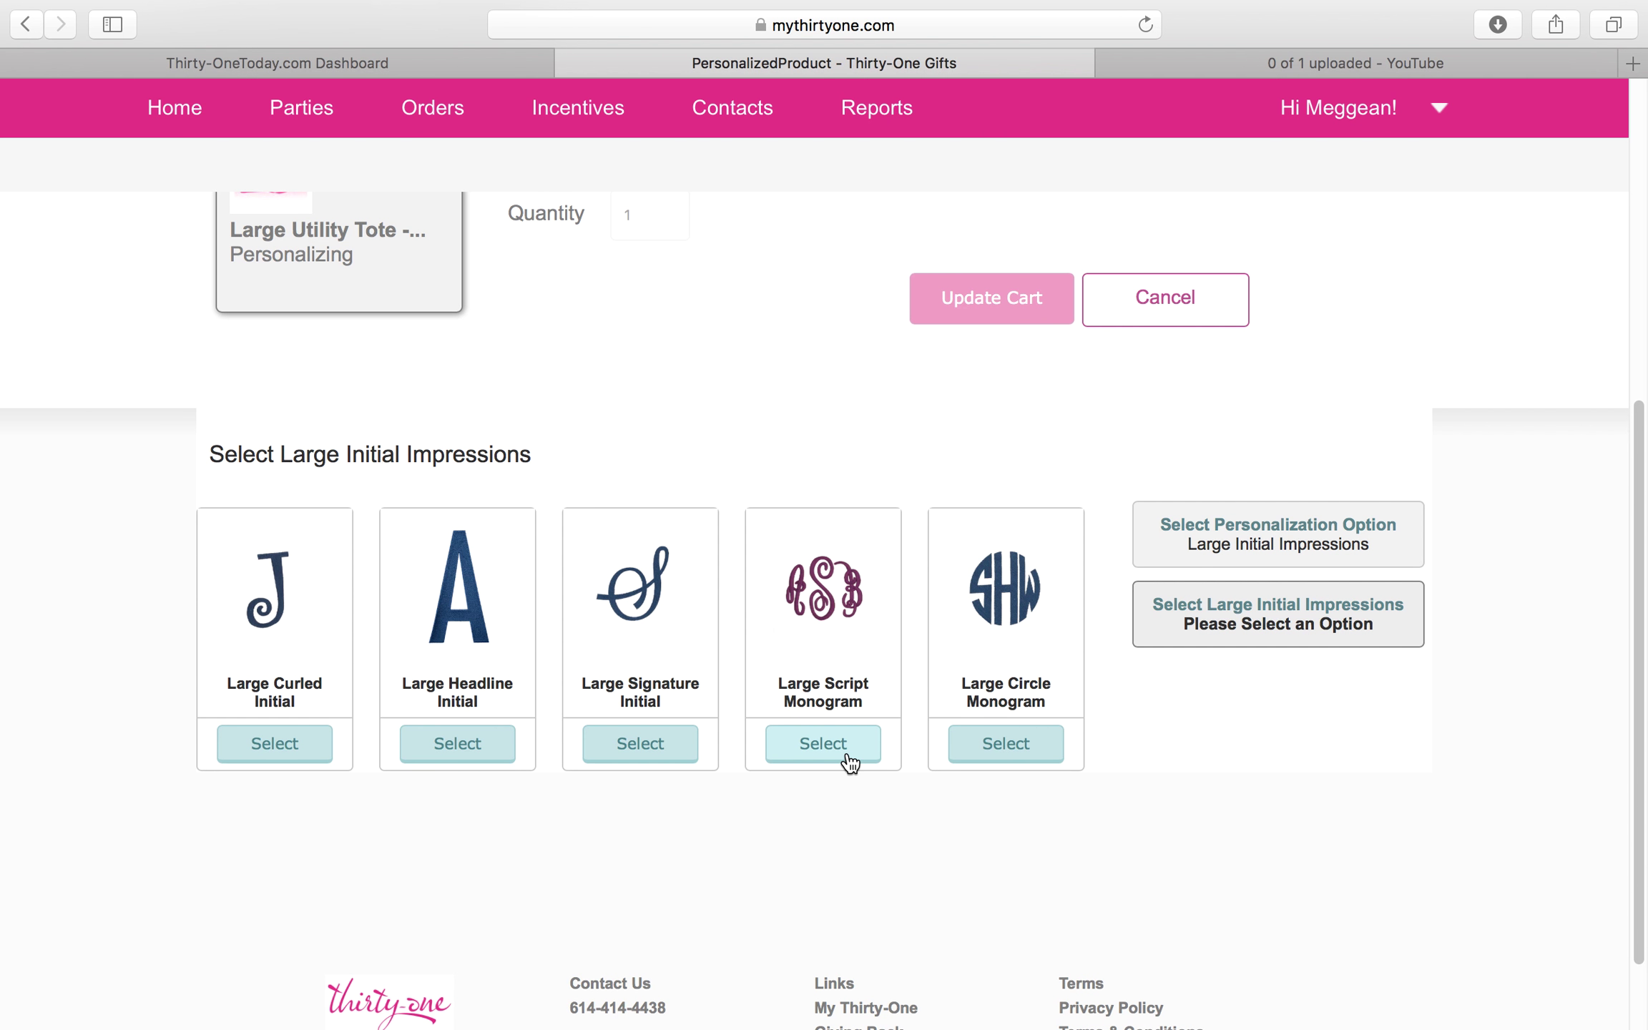
{"action": "left_click", "coordinate": [457, 745]}
{"action": "left_click", "coordinate": [626, 592]}
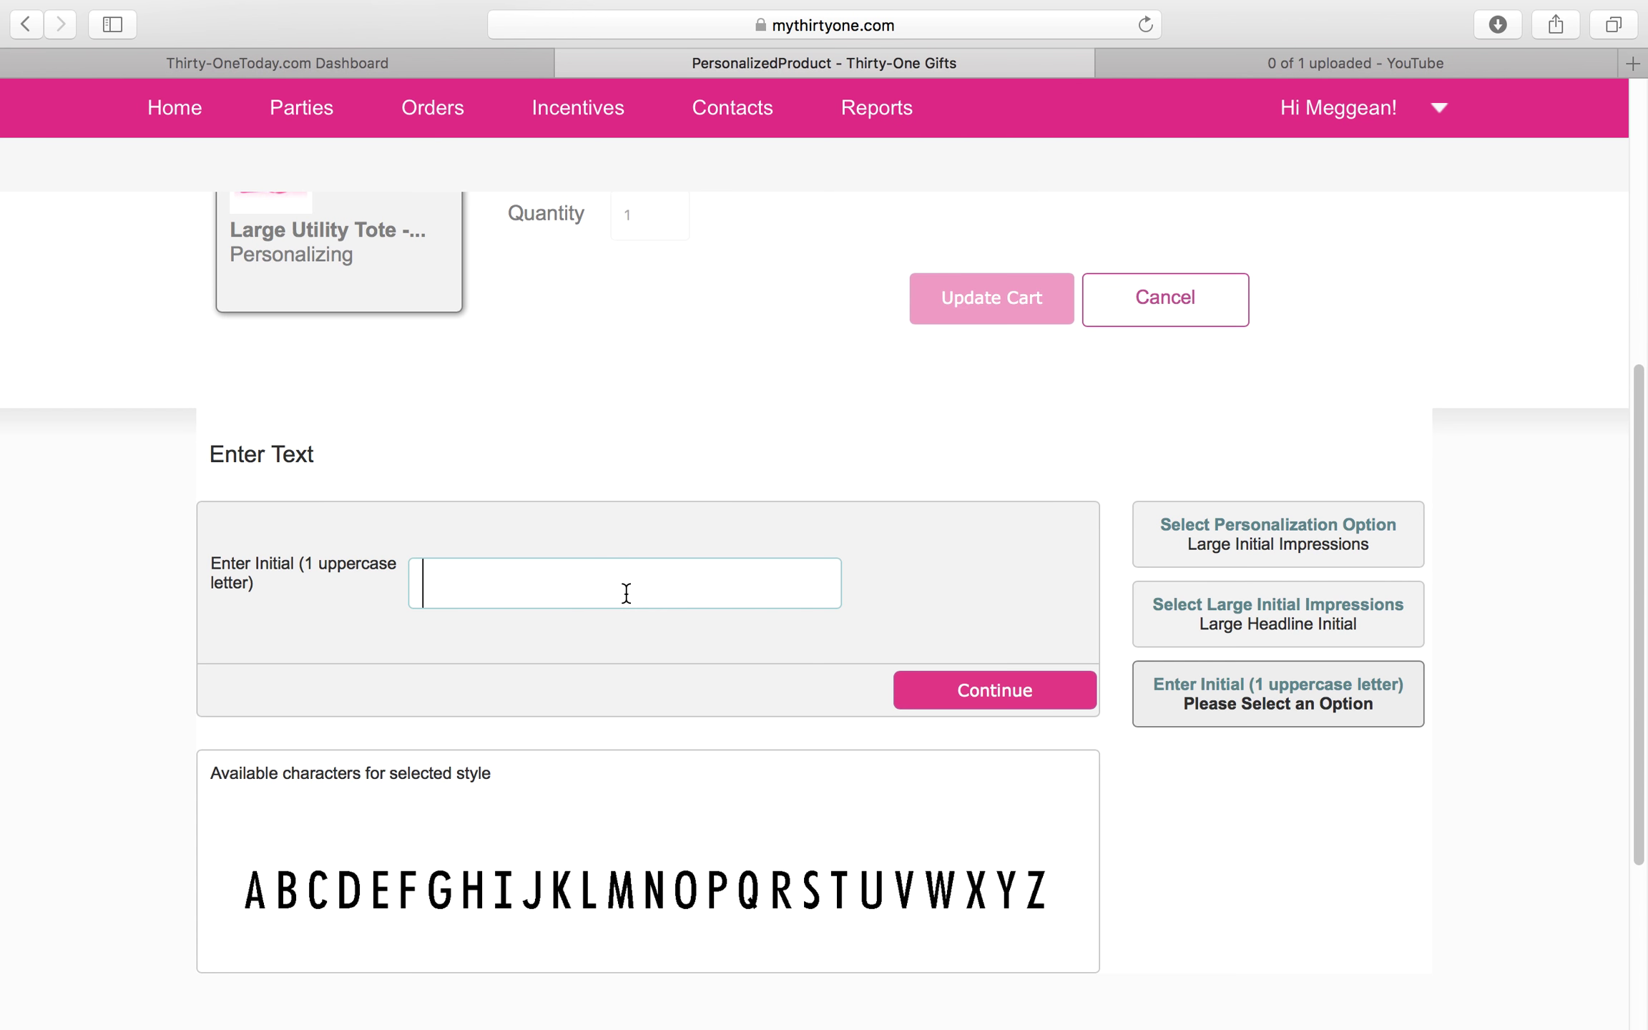
{"action": "type", "text": "B"}
{"action": "left_click", "coordinate": [1052, 700]}
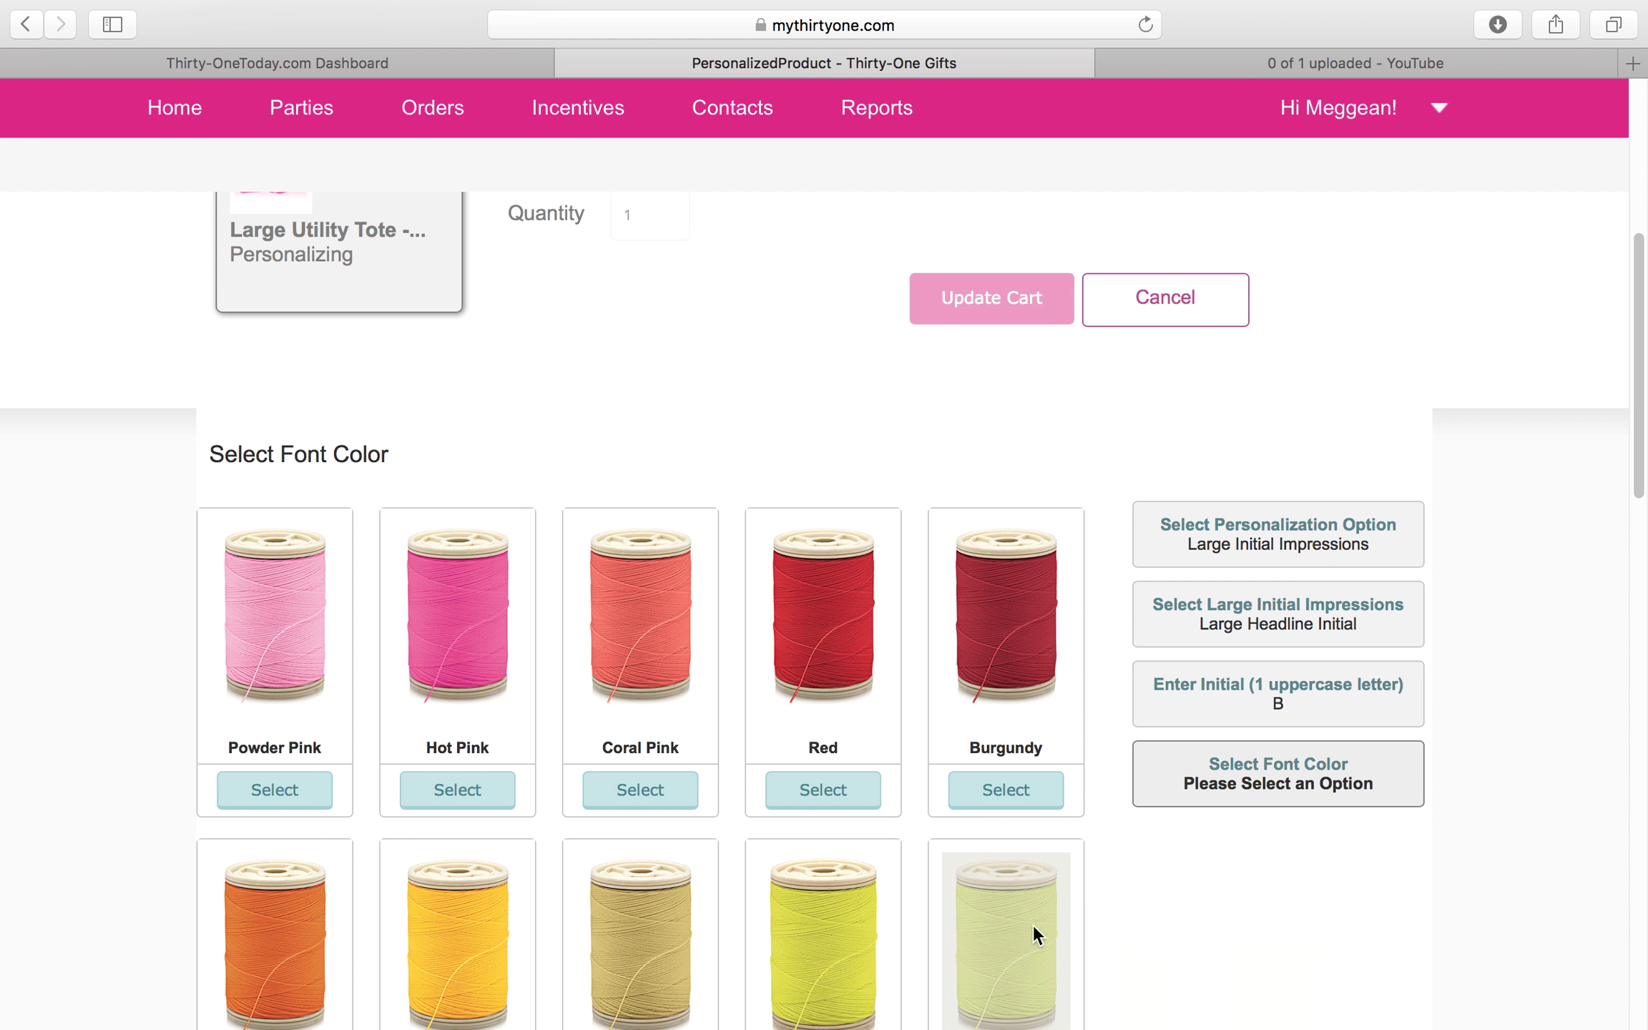
- Color the initial Citron, preview it, and Update Cart with the tote
{"action": "mouse_move", "coordinate": [1019, 934]}
{"action": "left_click", "coordinate": [823, 945]}
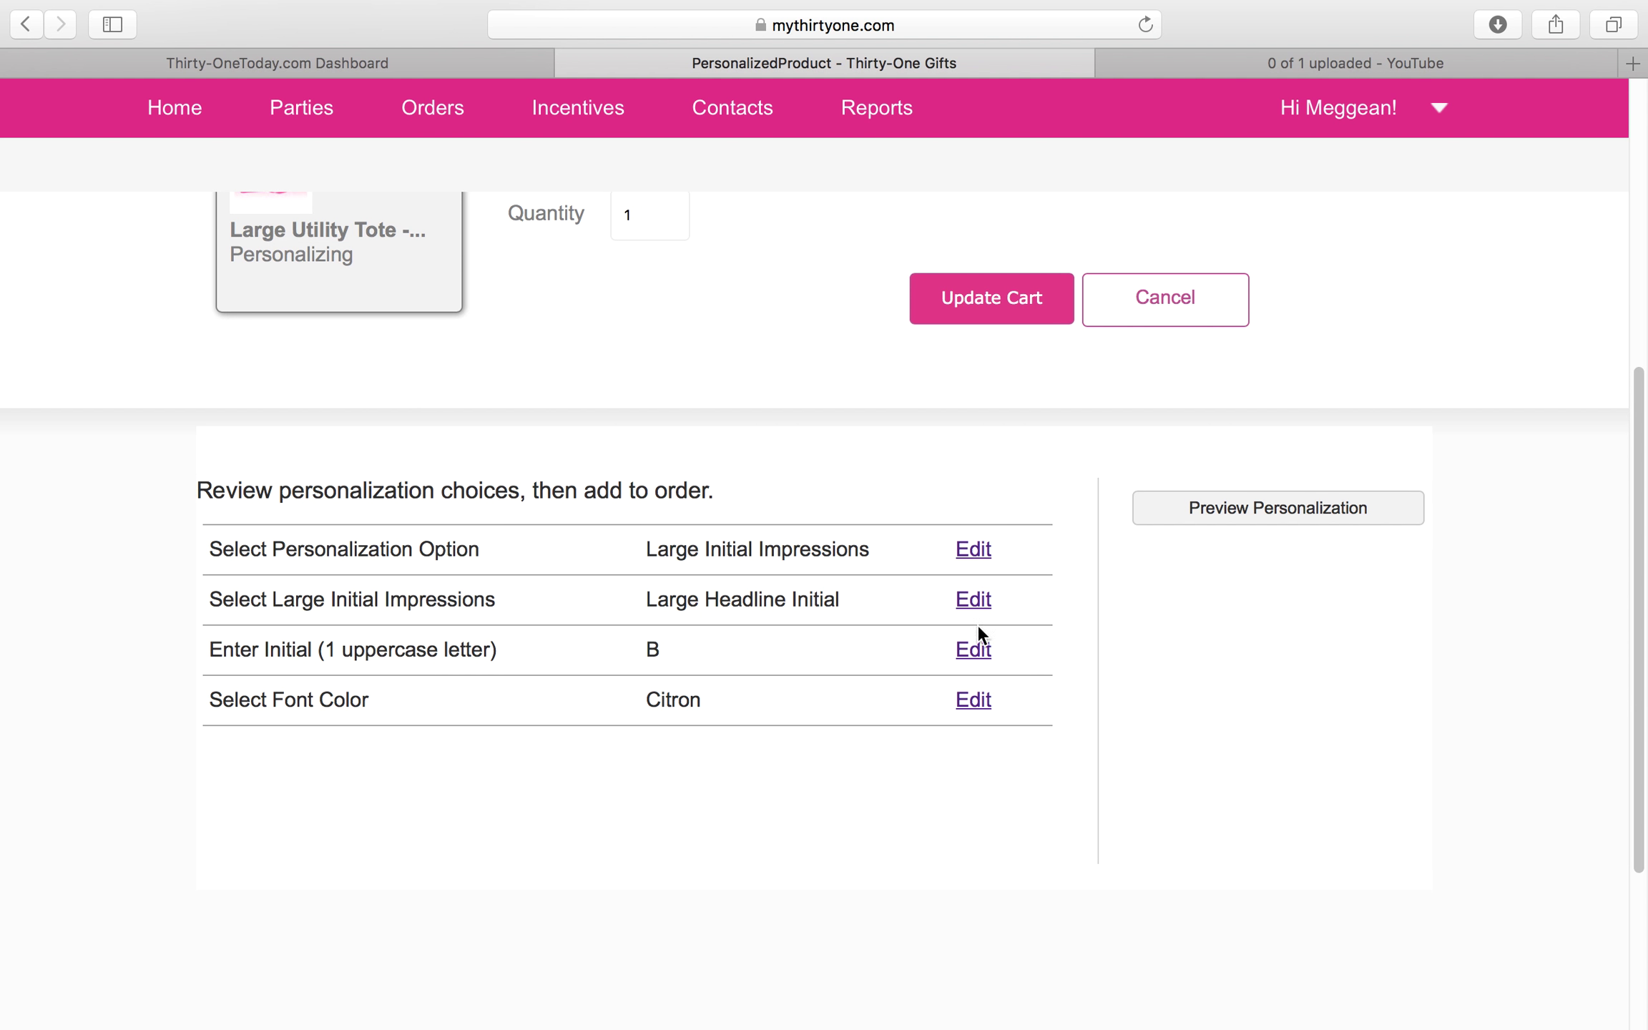
{"action": "left_click", "coordinate": [1295, 510]}
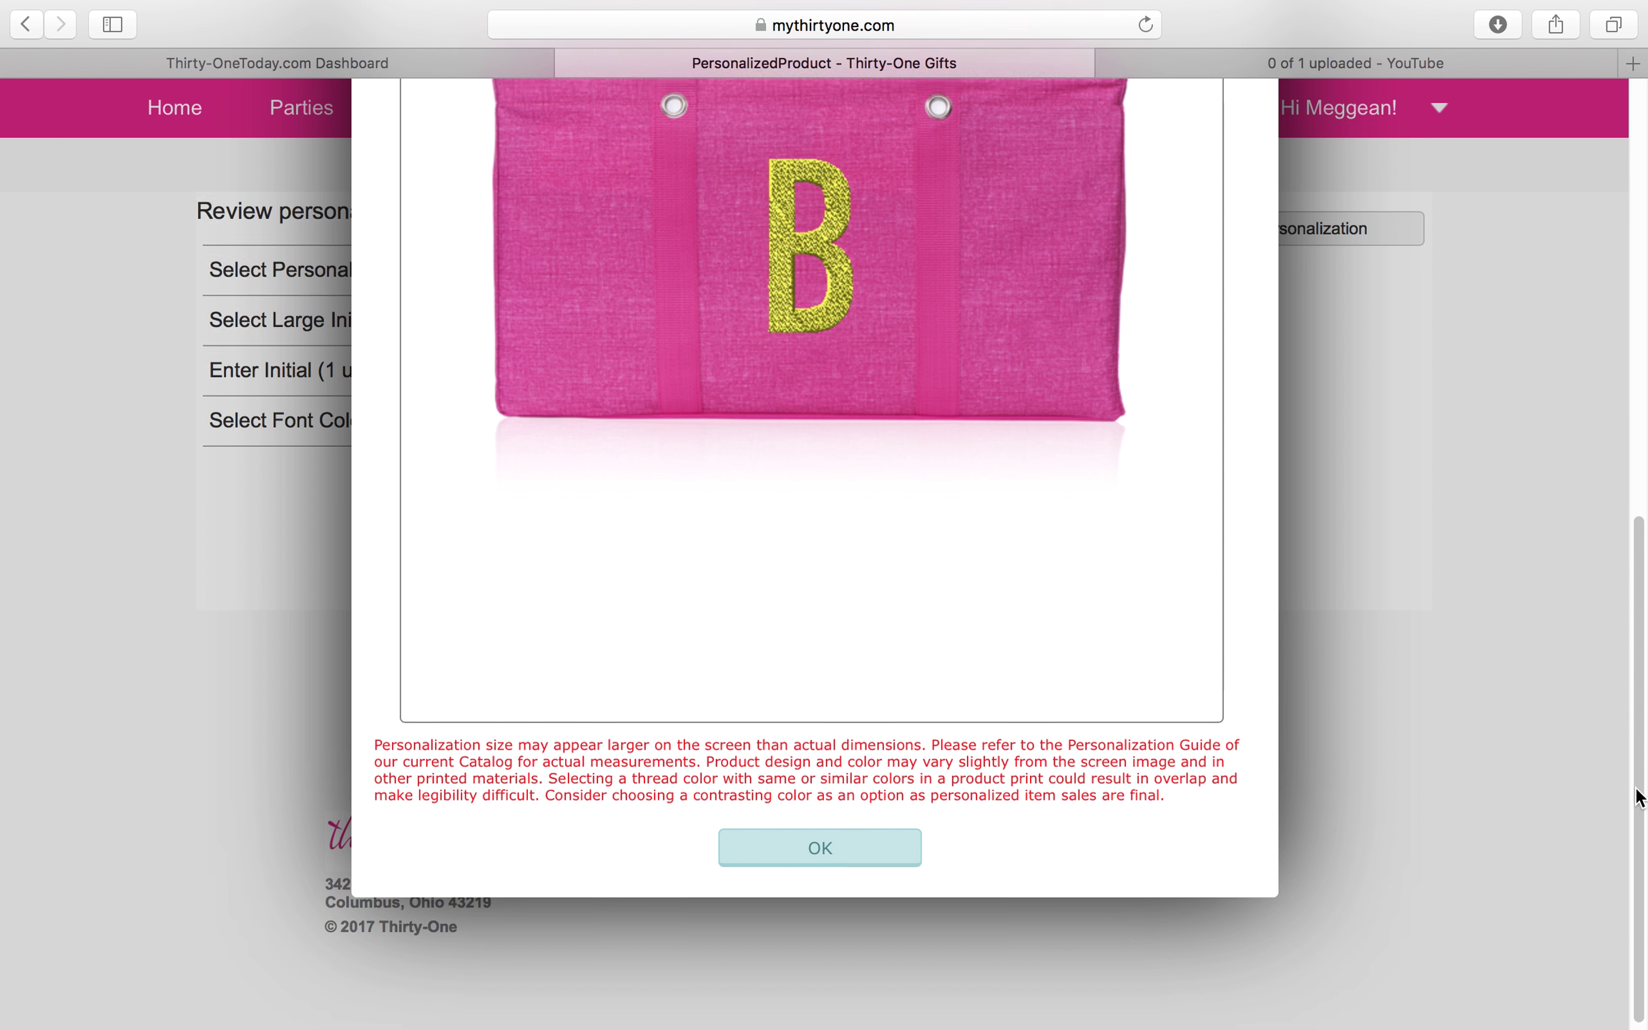
{"action": "scroll", "coordinate": [1640, 794], "scroll_direction": "up", "scroll_amount": 2}
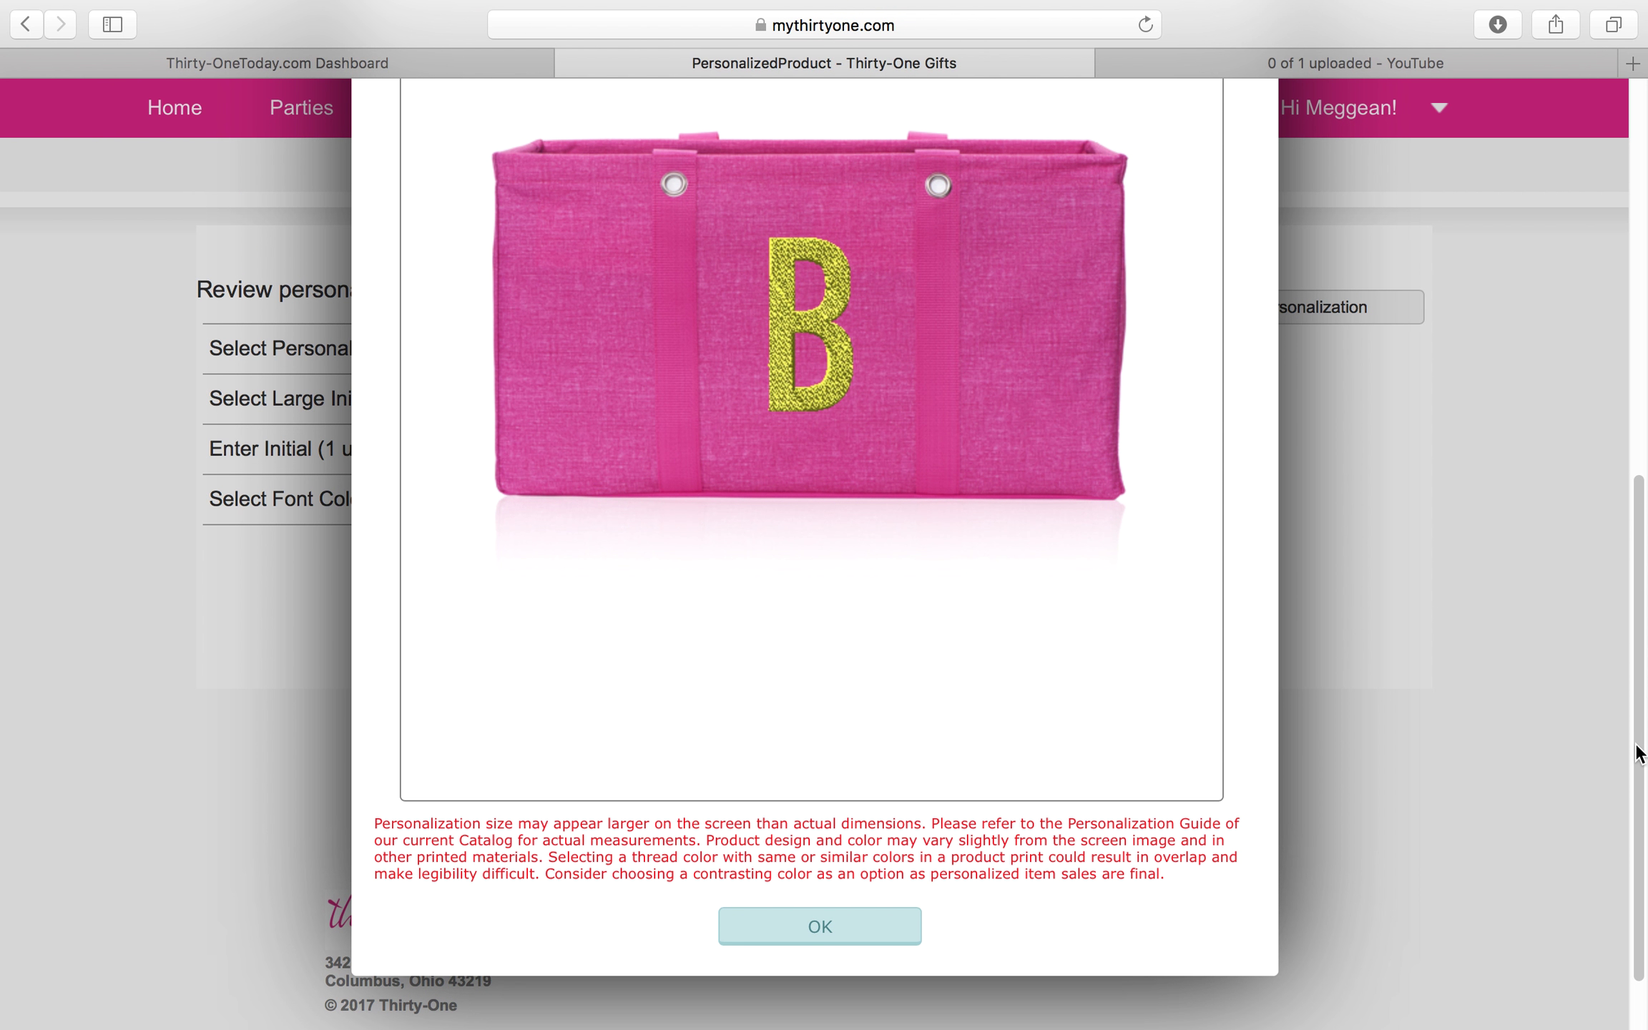
{"action": "left_click", "coordinate": [824, 925]}
{"action": "scroll", "coordinate": [1641, 670], "scroll_direction": "up", "scroll_amount": 10}
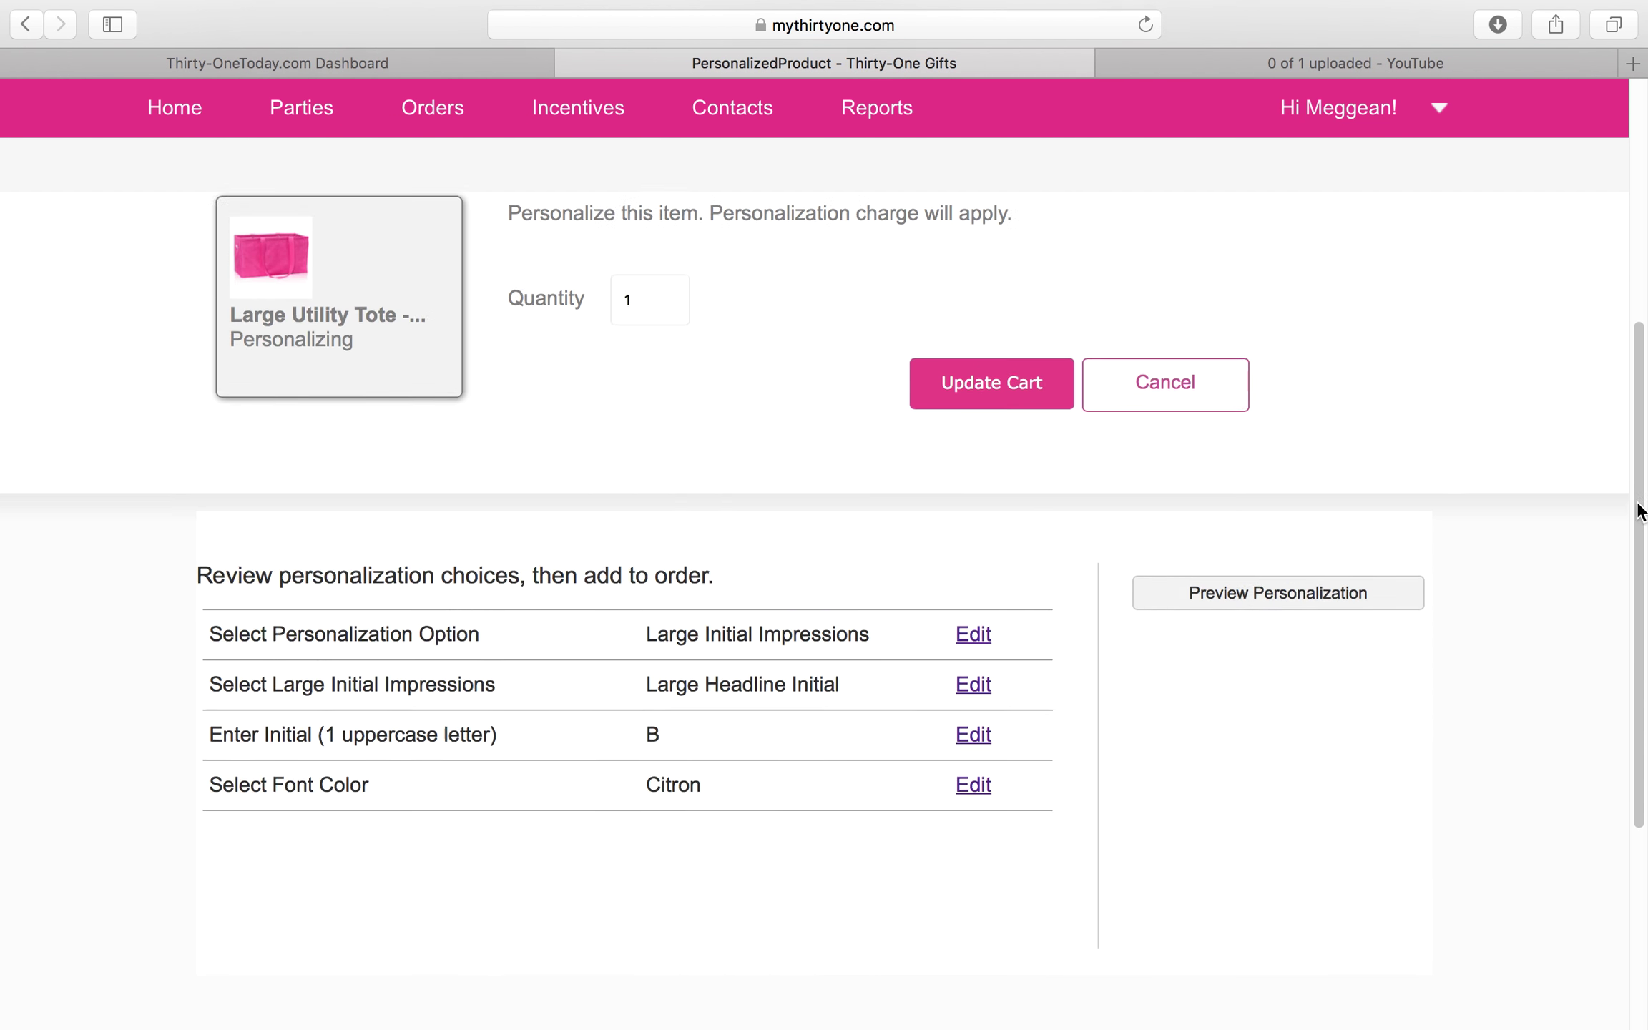
{"action": "left_click", "coordinate": [993, 639]}
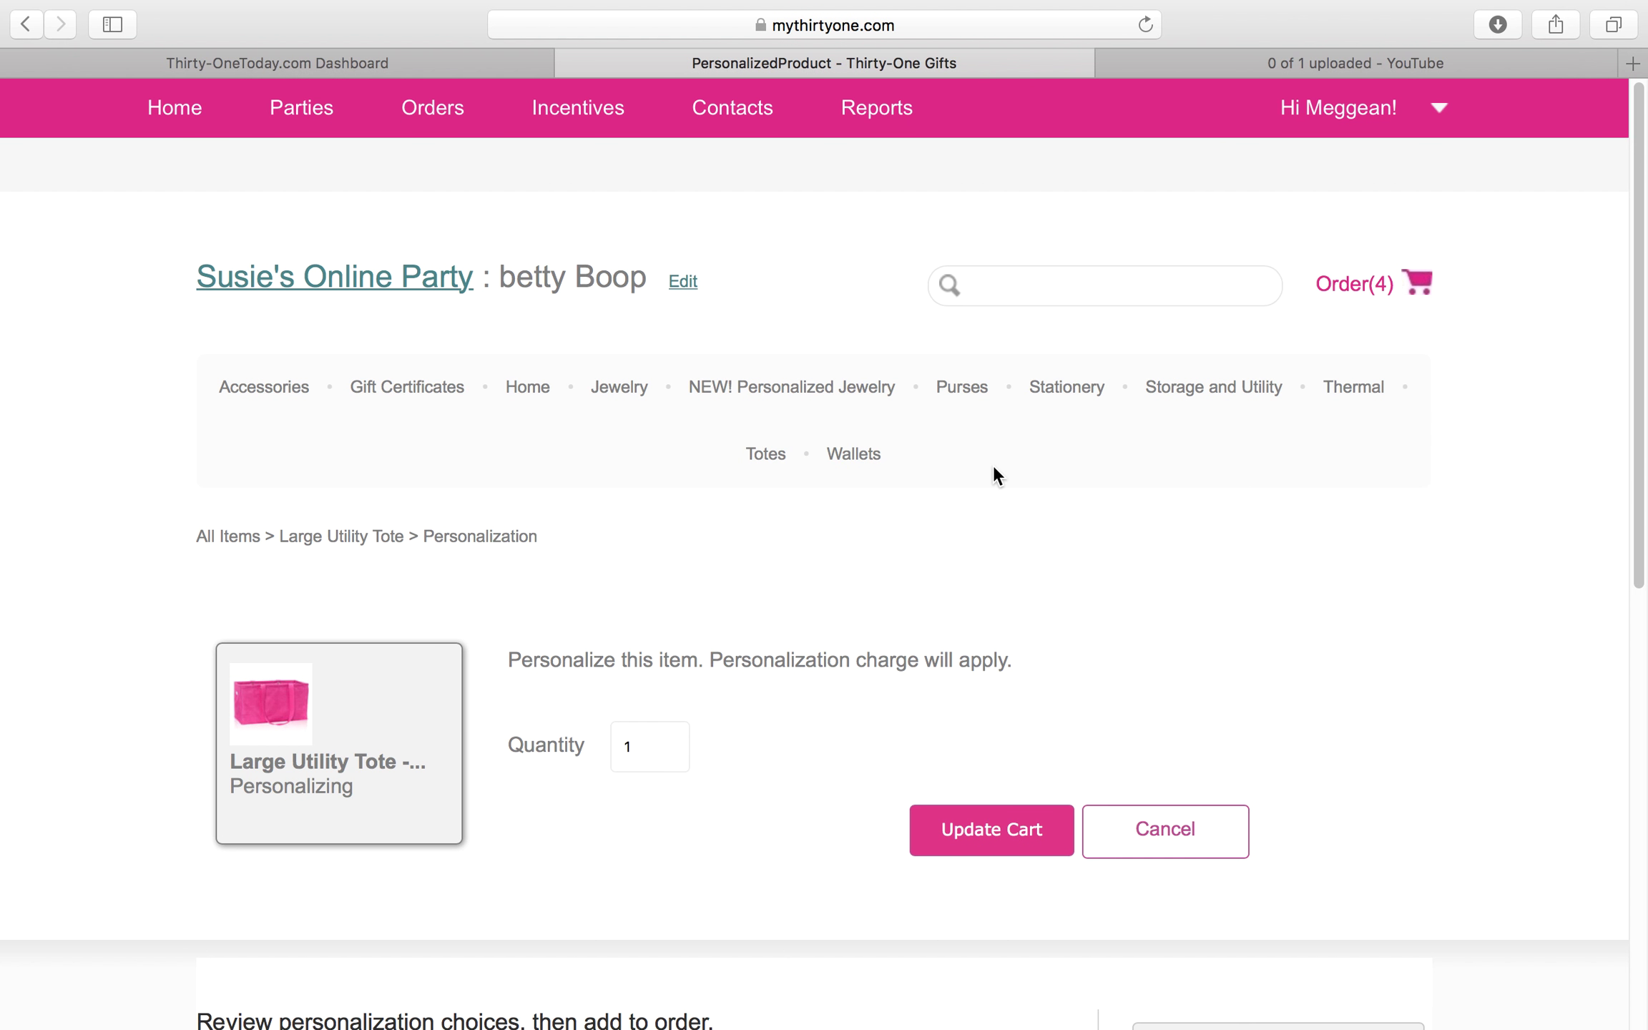
- Add the Midway Hobo from Purses in Very Cherry Pebble ($78.00) to the order
{"action": "left_click", "coordinate": [966, 395]}
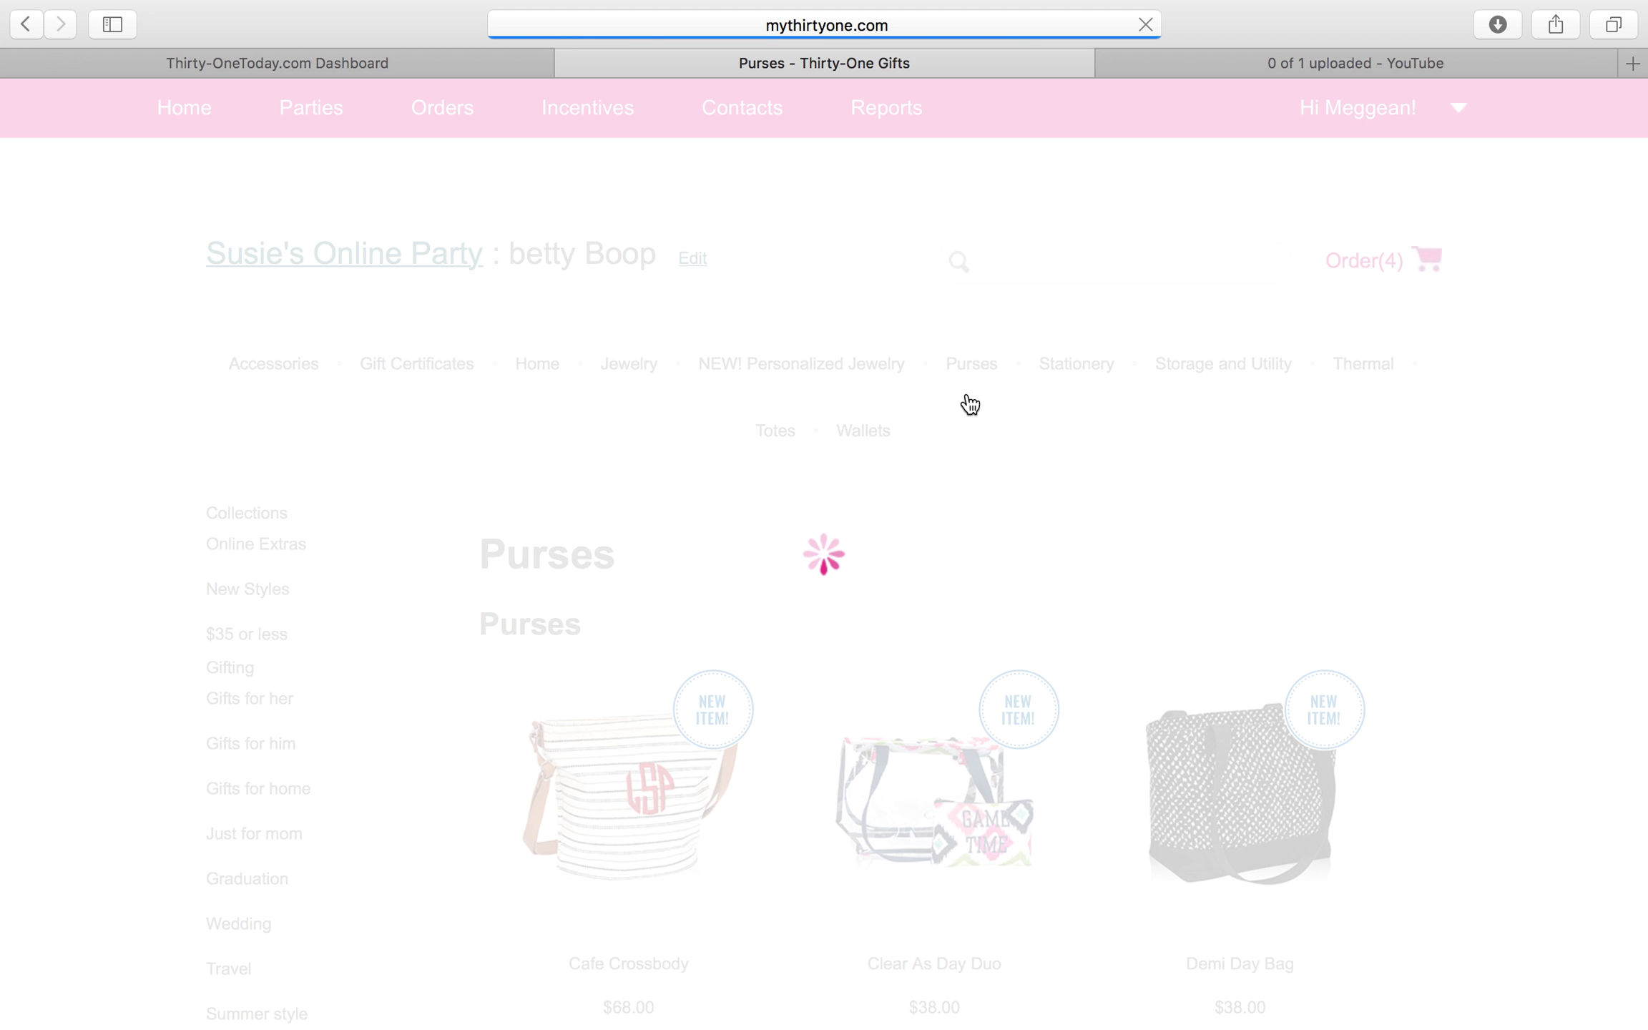
{"action": "left_click_drag", "start_coordinate": [1640, 228], "coordinate": [1641, 347]}
{"action": "scroll", "coordinate": [923, 608], "scroll_direction": "down", "scroll_amount": 8}
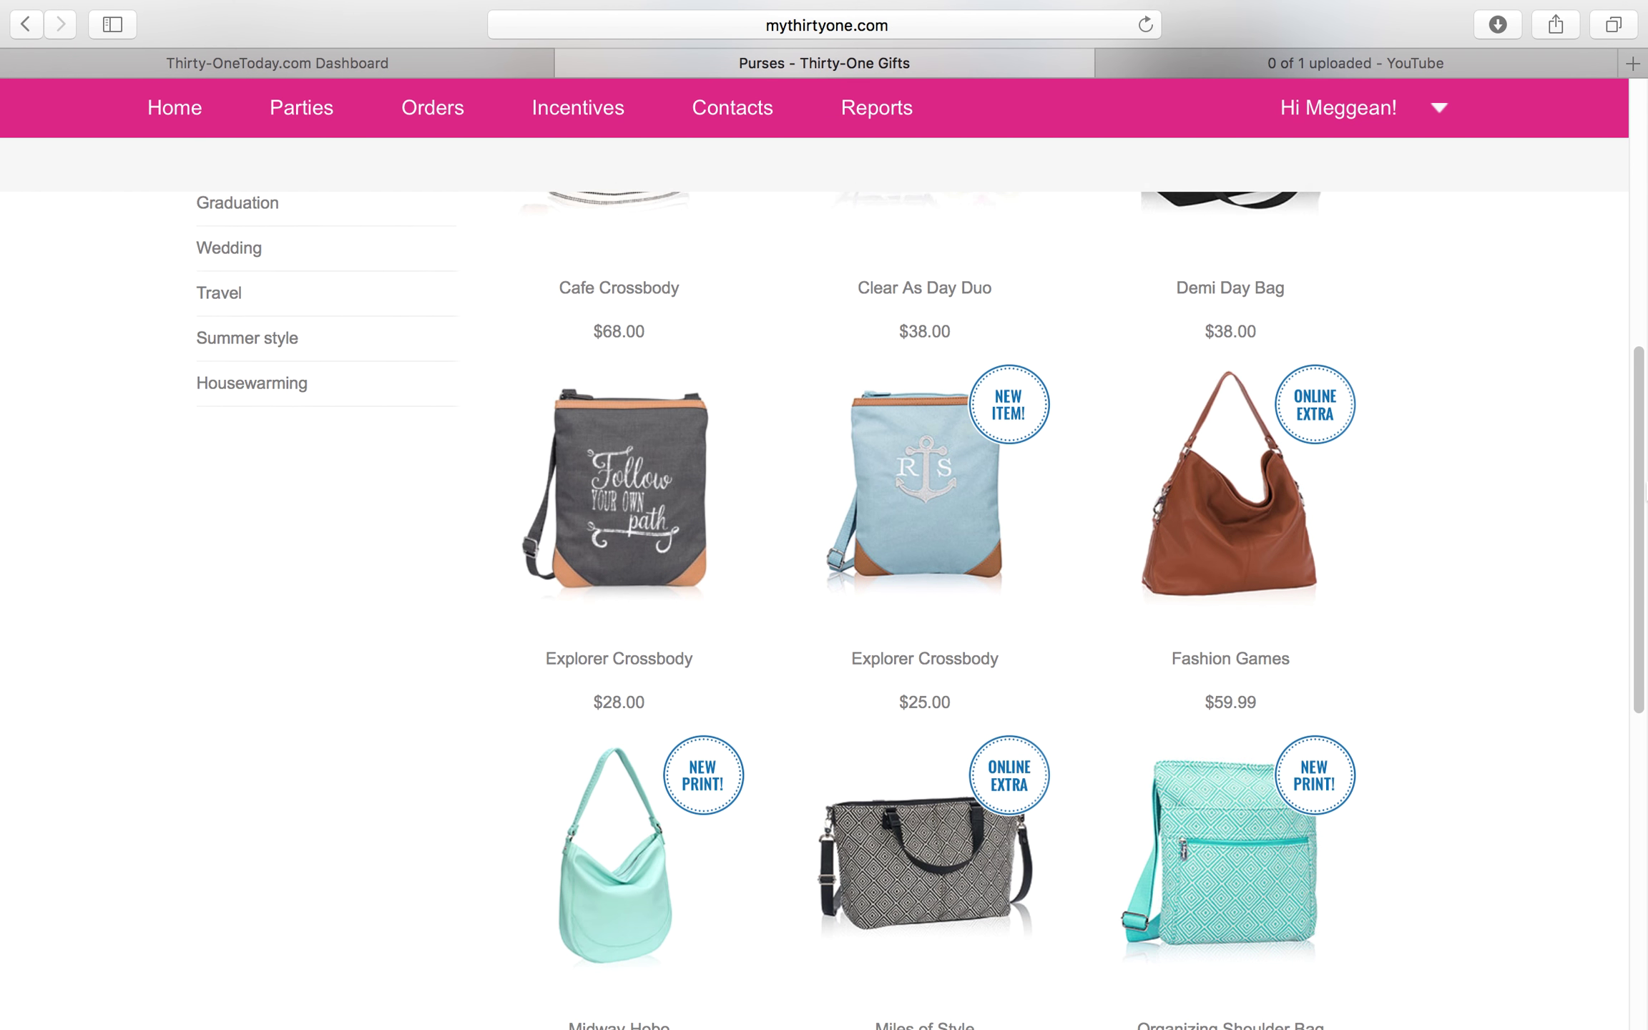
{"action": "scroll", "coordinate": [923, 608], "scroll_direction": "down", "scroll_amount": 8}
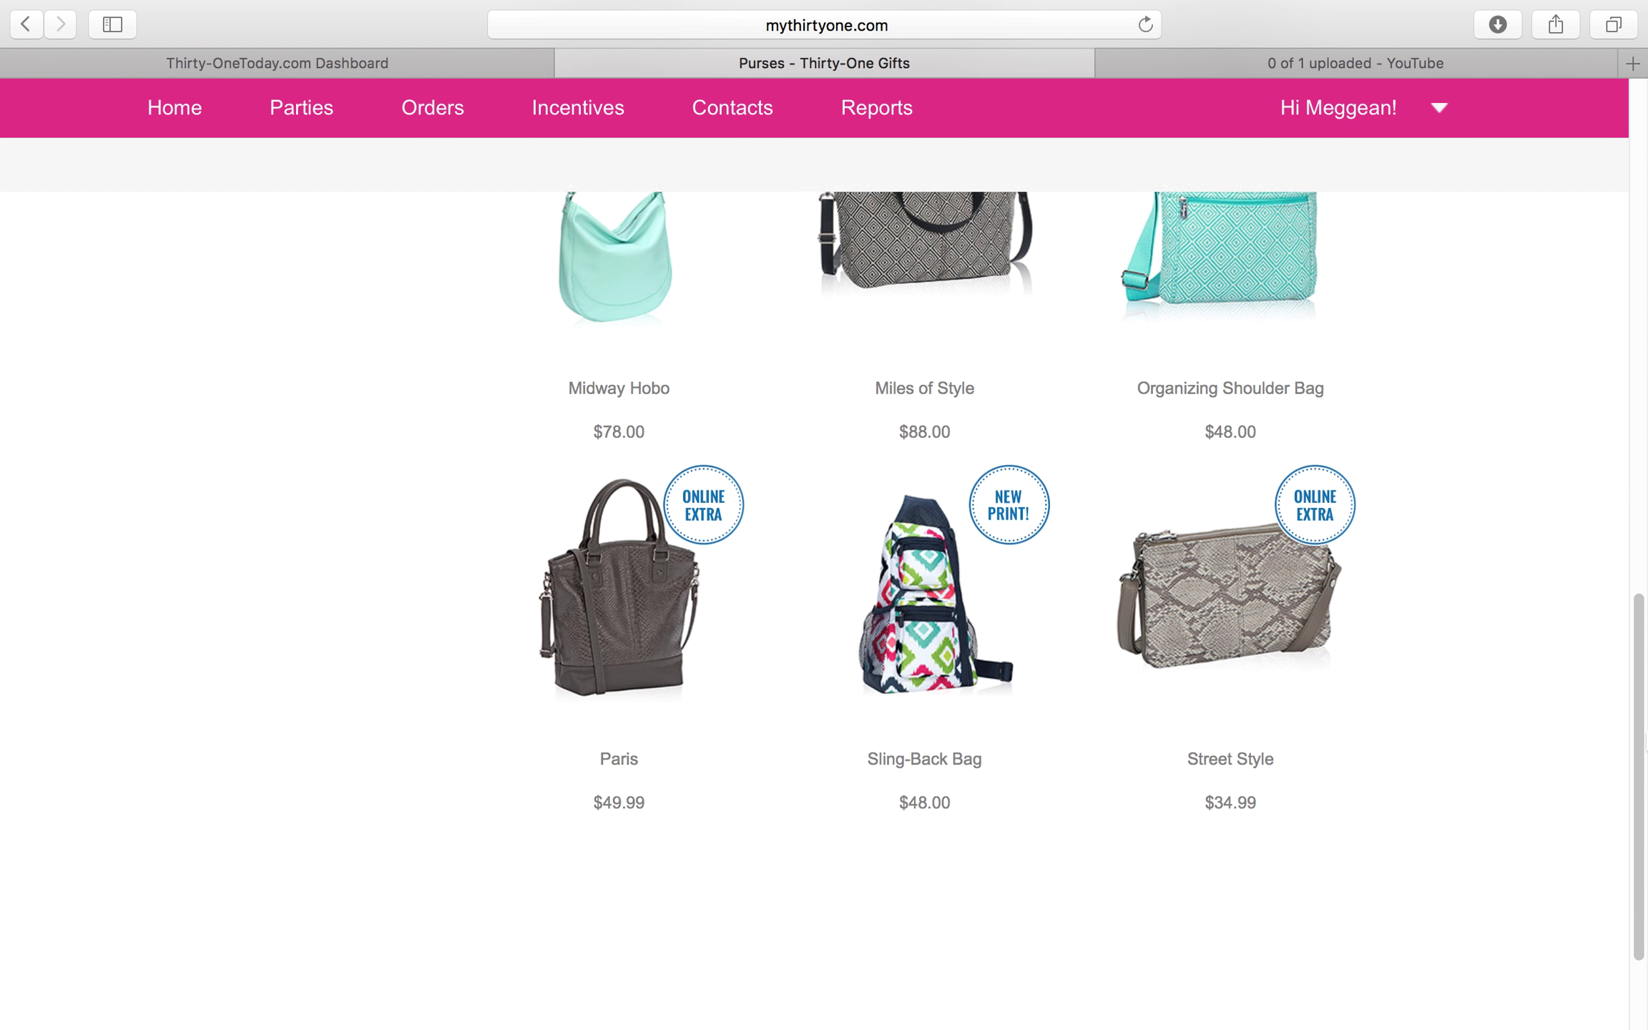
{"action": "left_click_drag", "start_coordinate": [1642, 793], "coordinate": [1623, 563]}
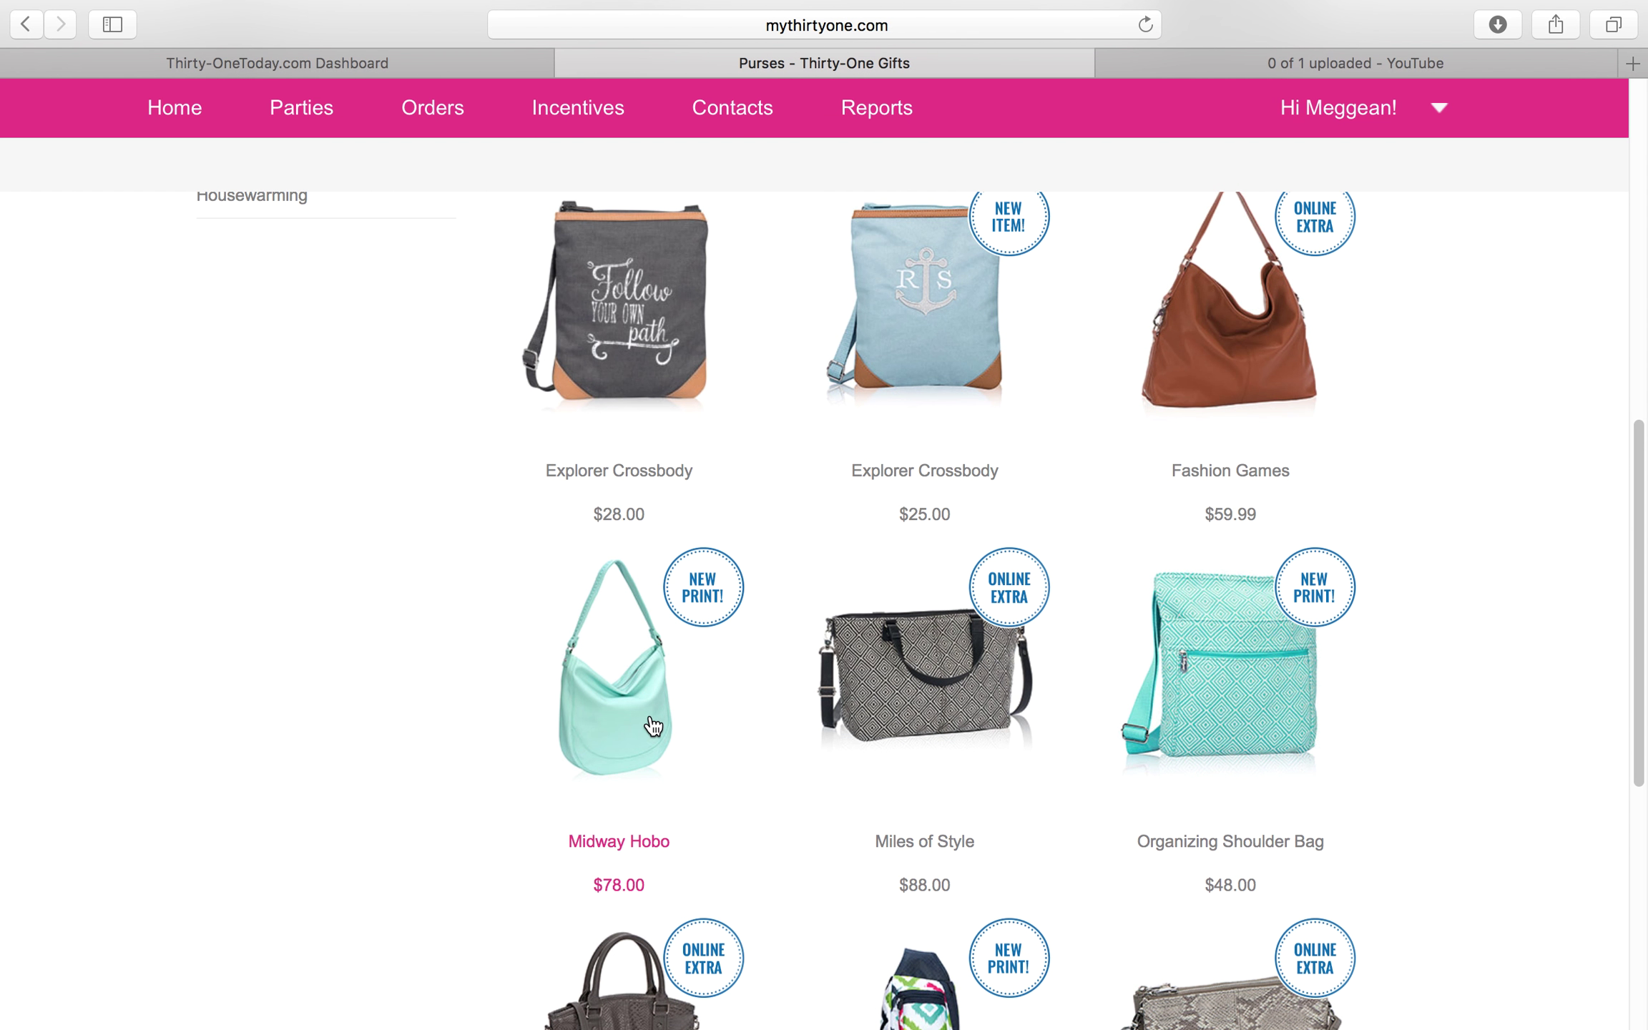
{"action": "left_click", "coordinate": [633, 699]}
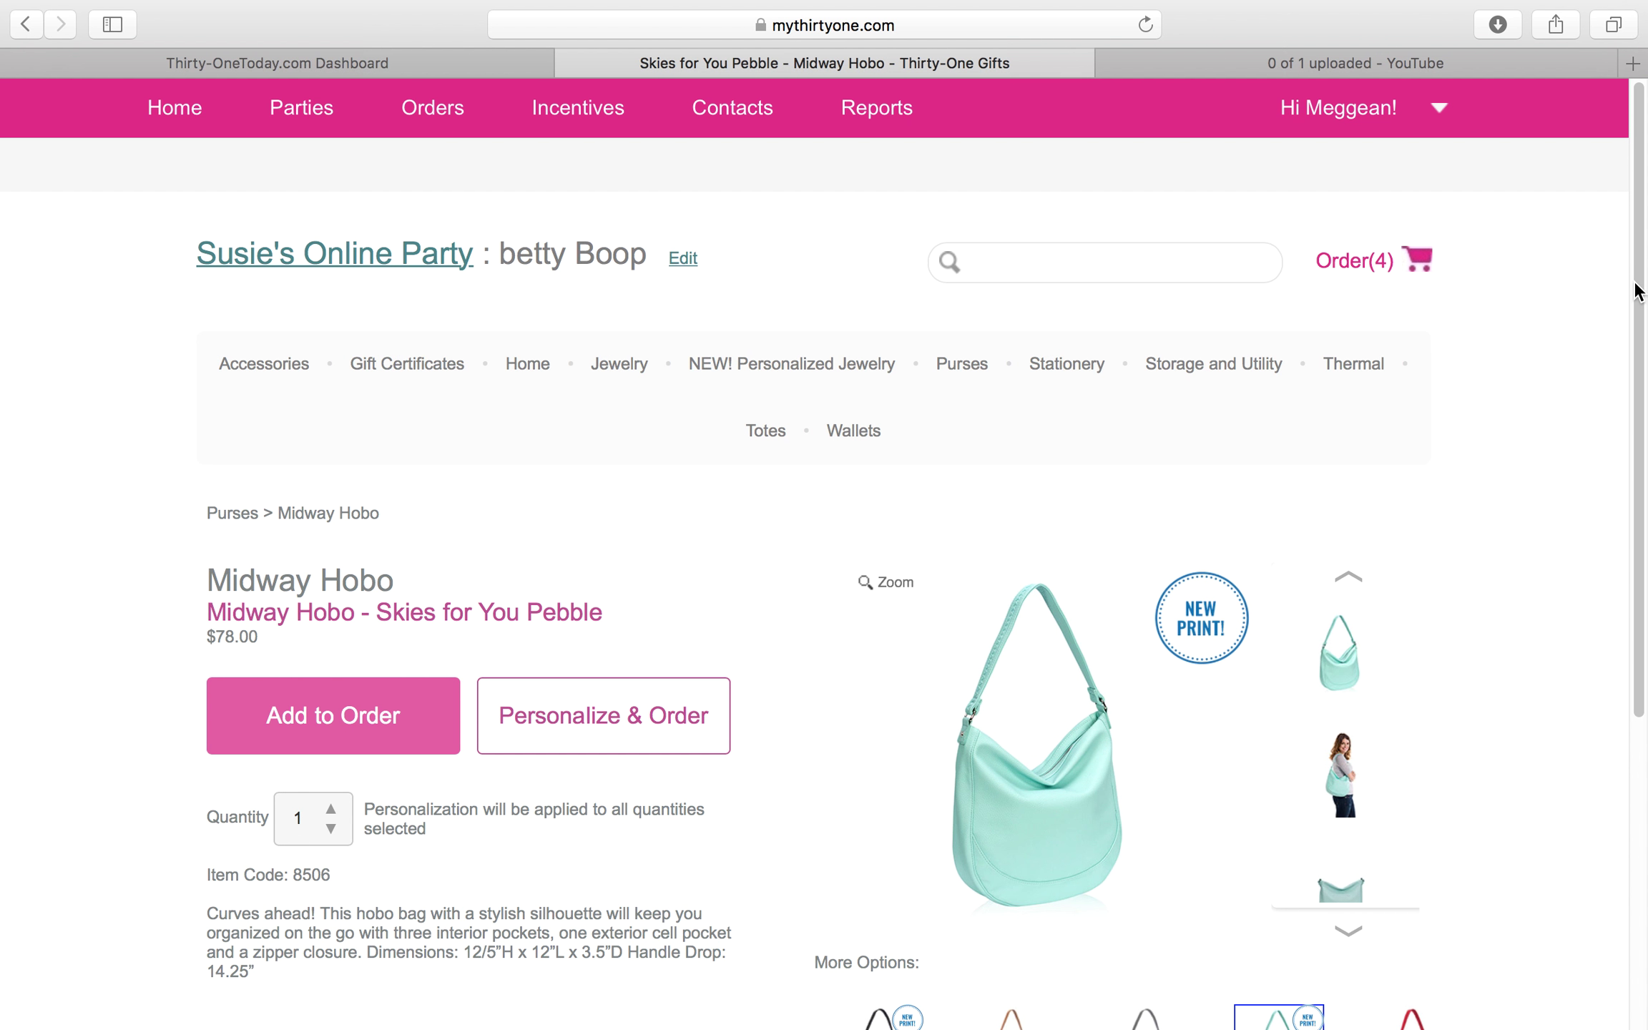
{"action": "left_click_drag", "start_coordinate": [1637, 287], "coordinate": [1638, 465]}
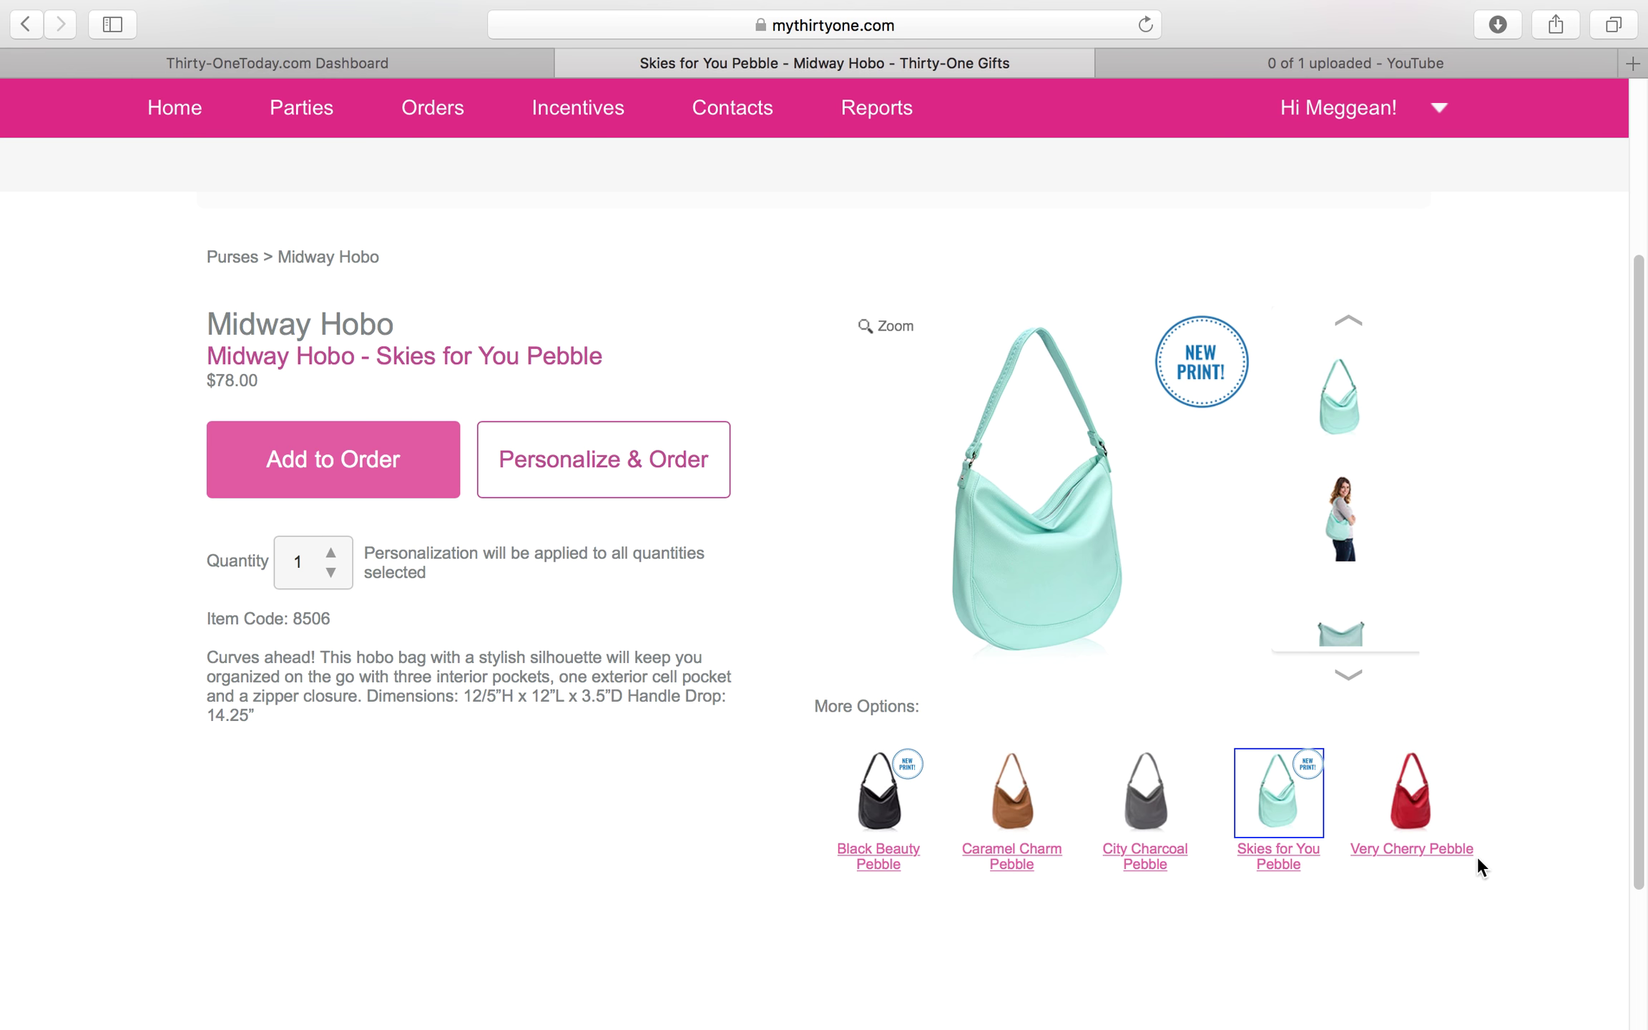
{"action": "left_click", "coordinate": [1424, 814]}
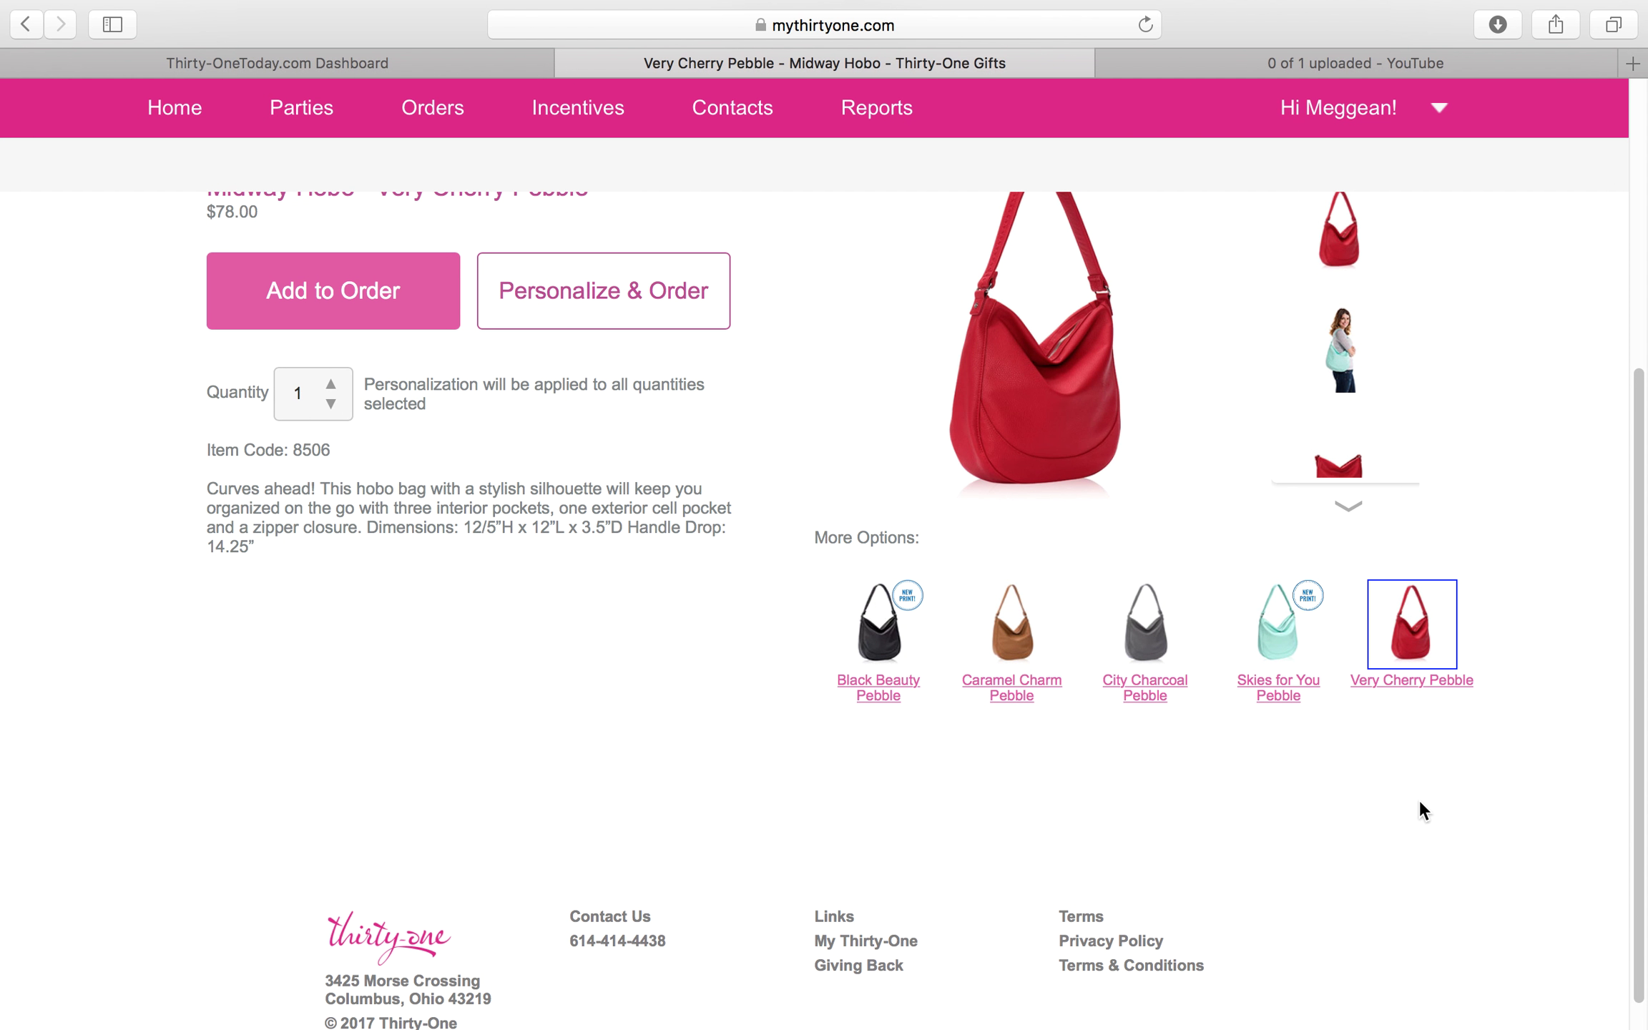
{"action": "left_click", "coordinate": [389, 296]}
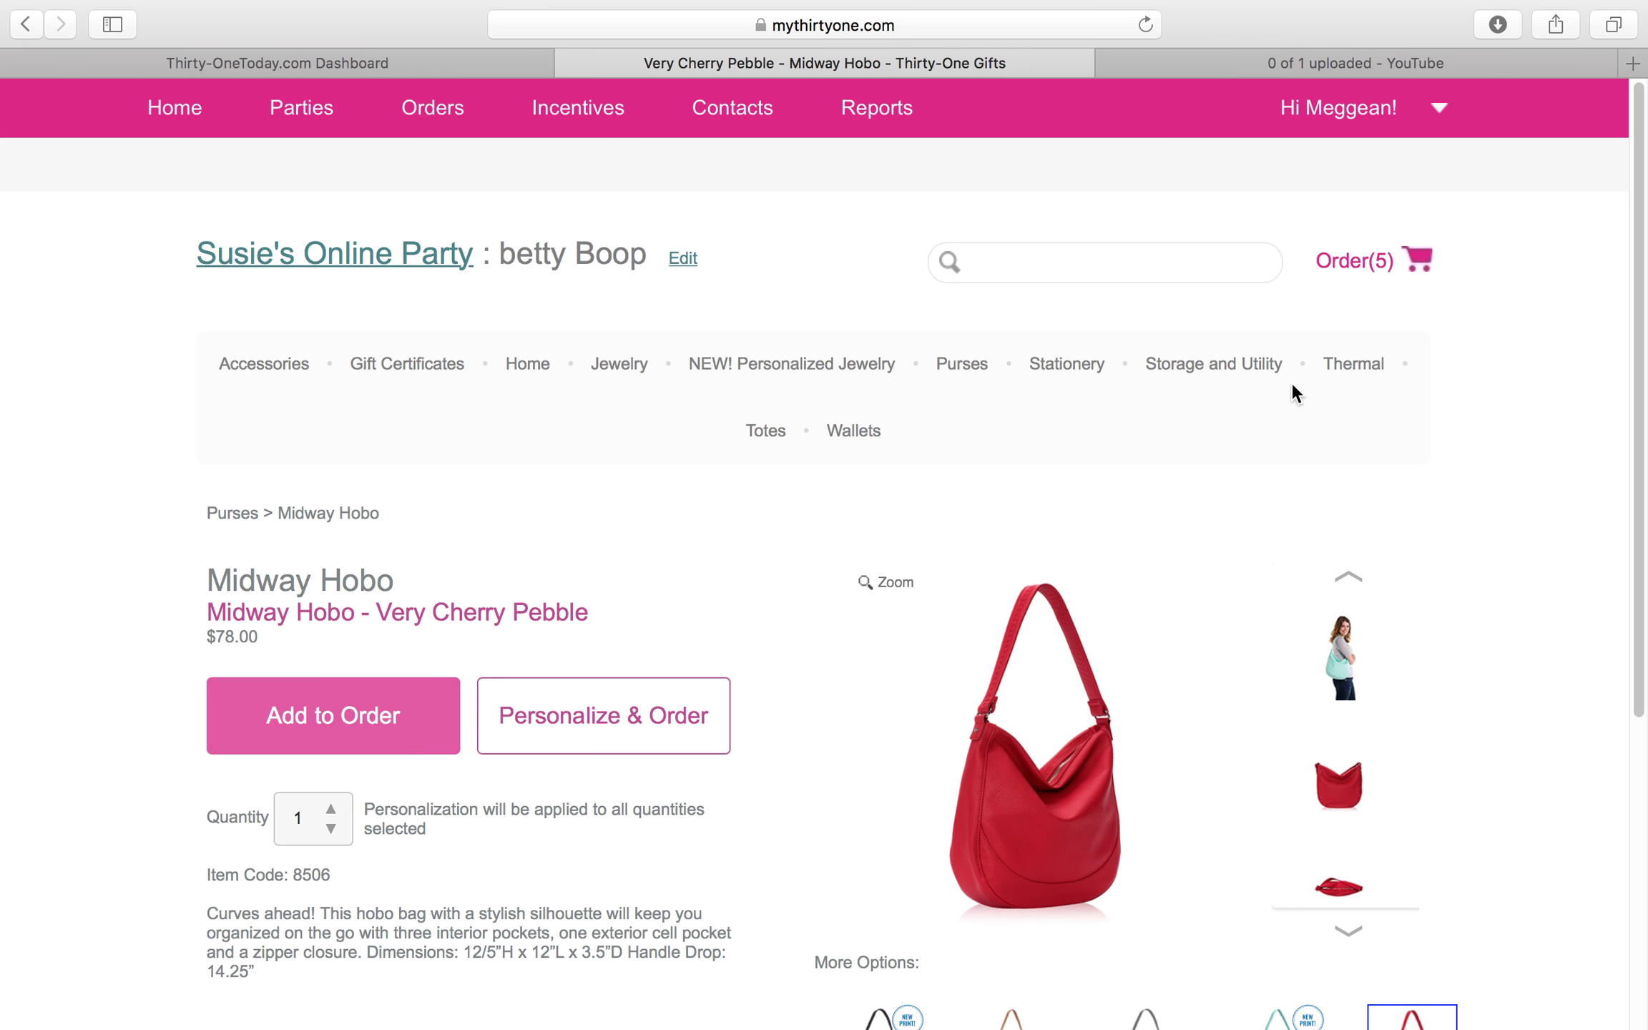
- Add a $50.00 Fresh Market Thermal in the La-Di-Dot print to the order
{"action": "left_click", "coordinate": [1367, 369]}
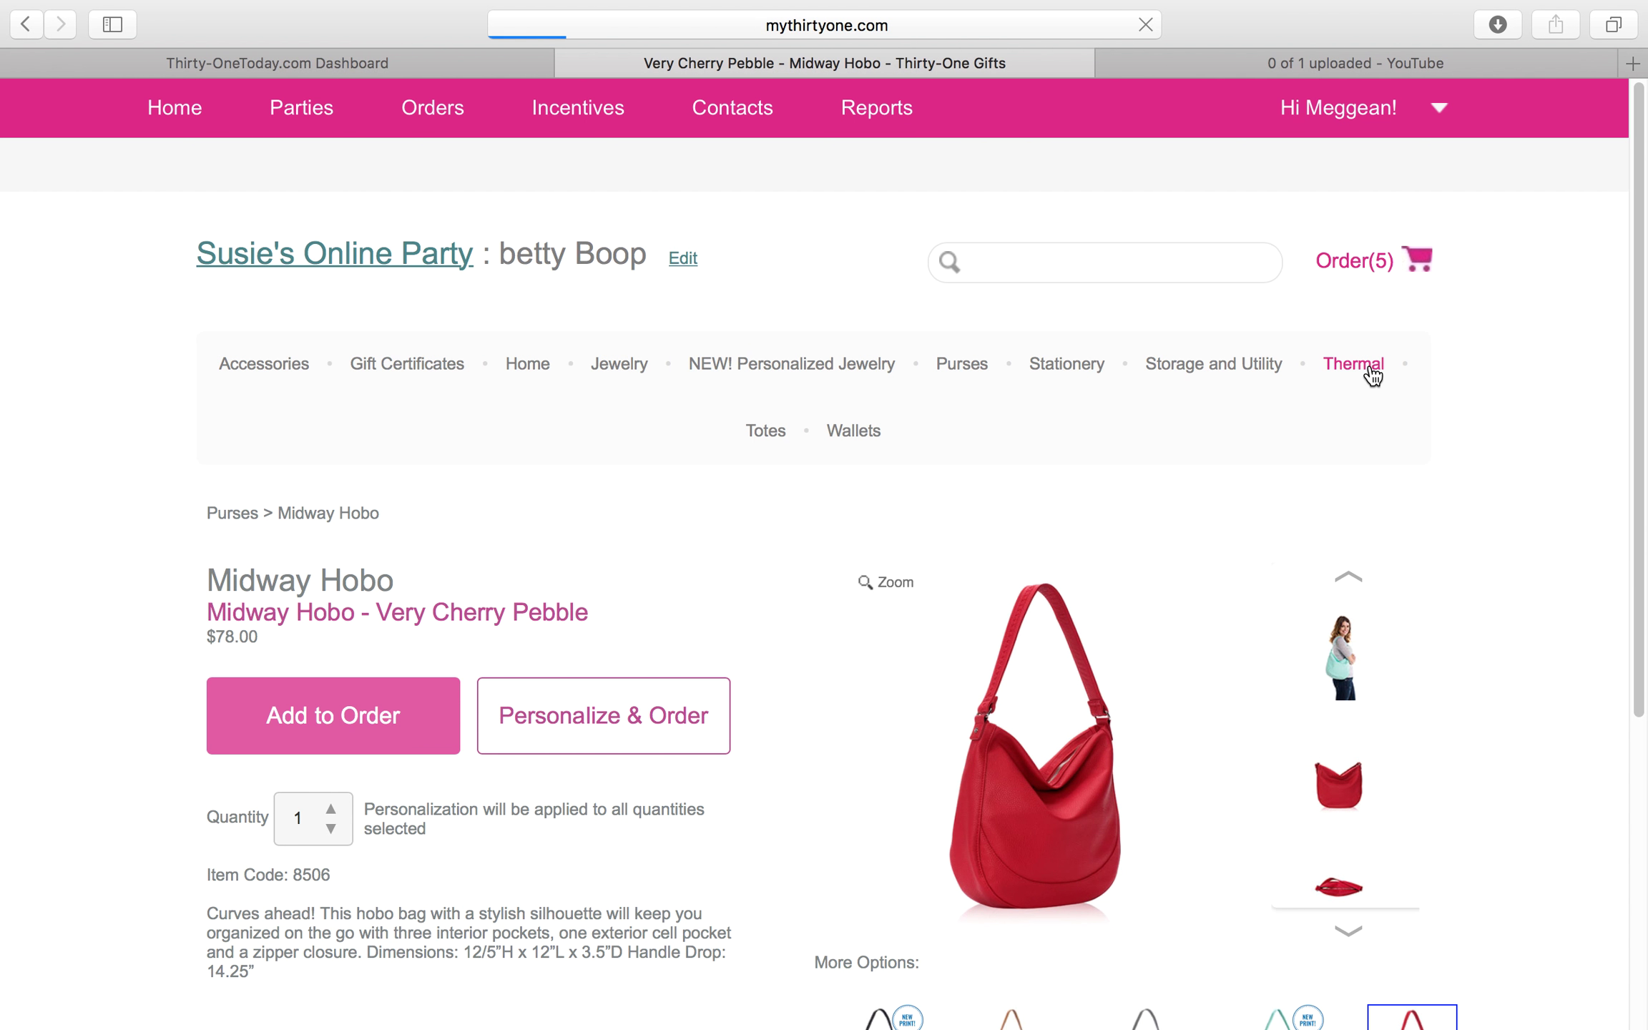
{"action": "scroll", "coordinate": [1385, 375], "scroll_direction": "down", "scroll_amount": 8}
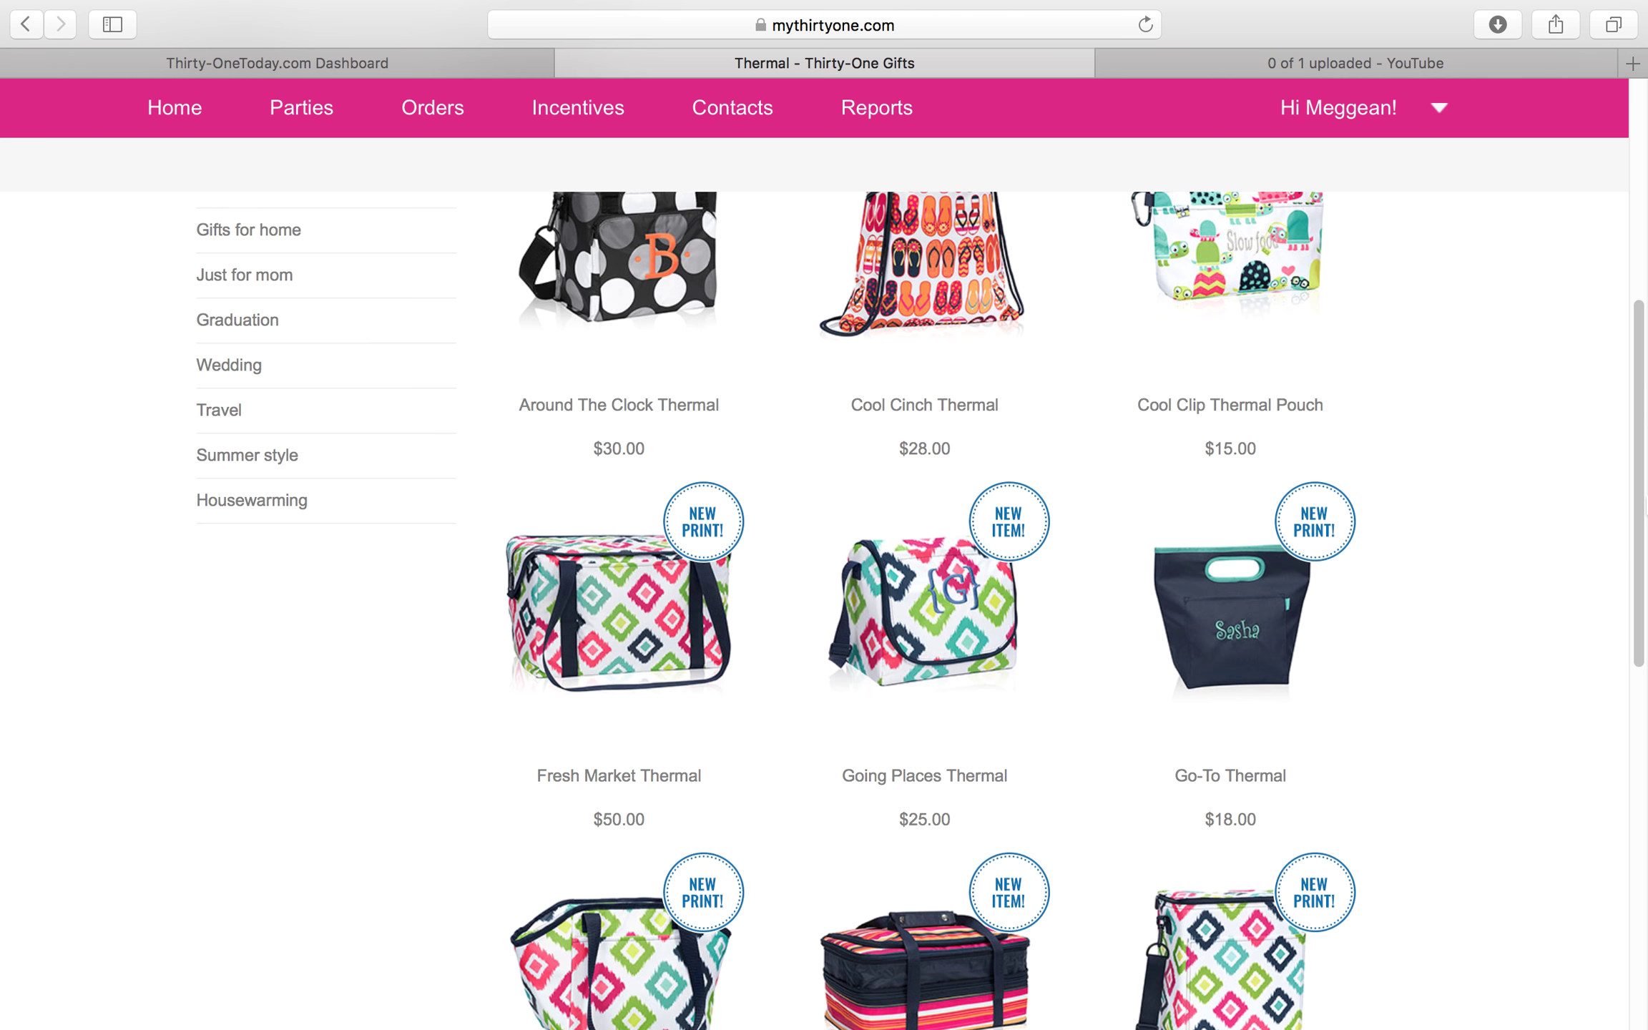
{"action": "left_click", "coordinate": [614, 776]}
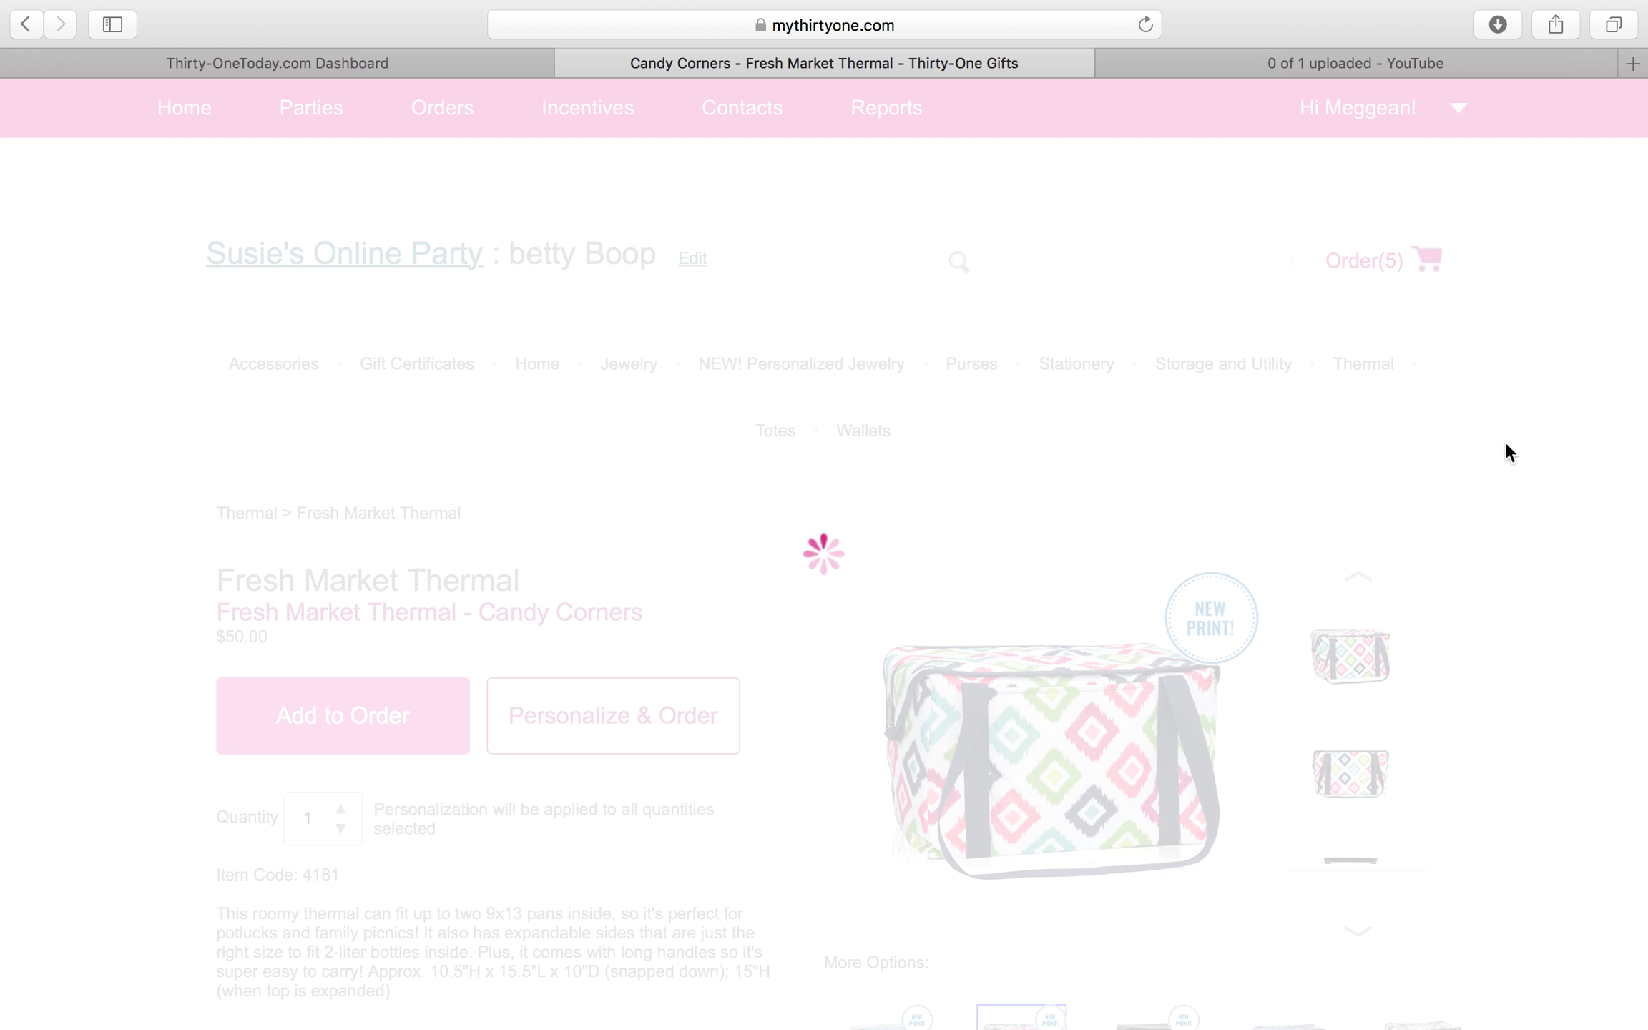
{"action": "left_click_drag", "start_coordinate": [1637, 372], "coordinate": [1638, 562]}
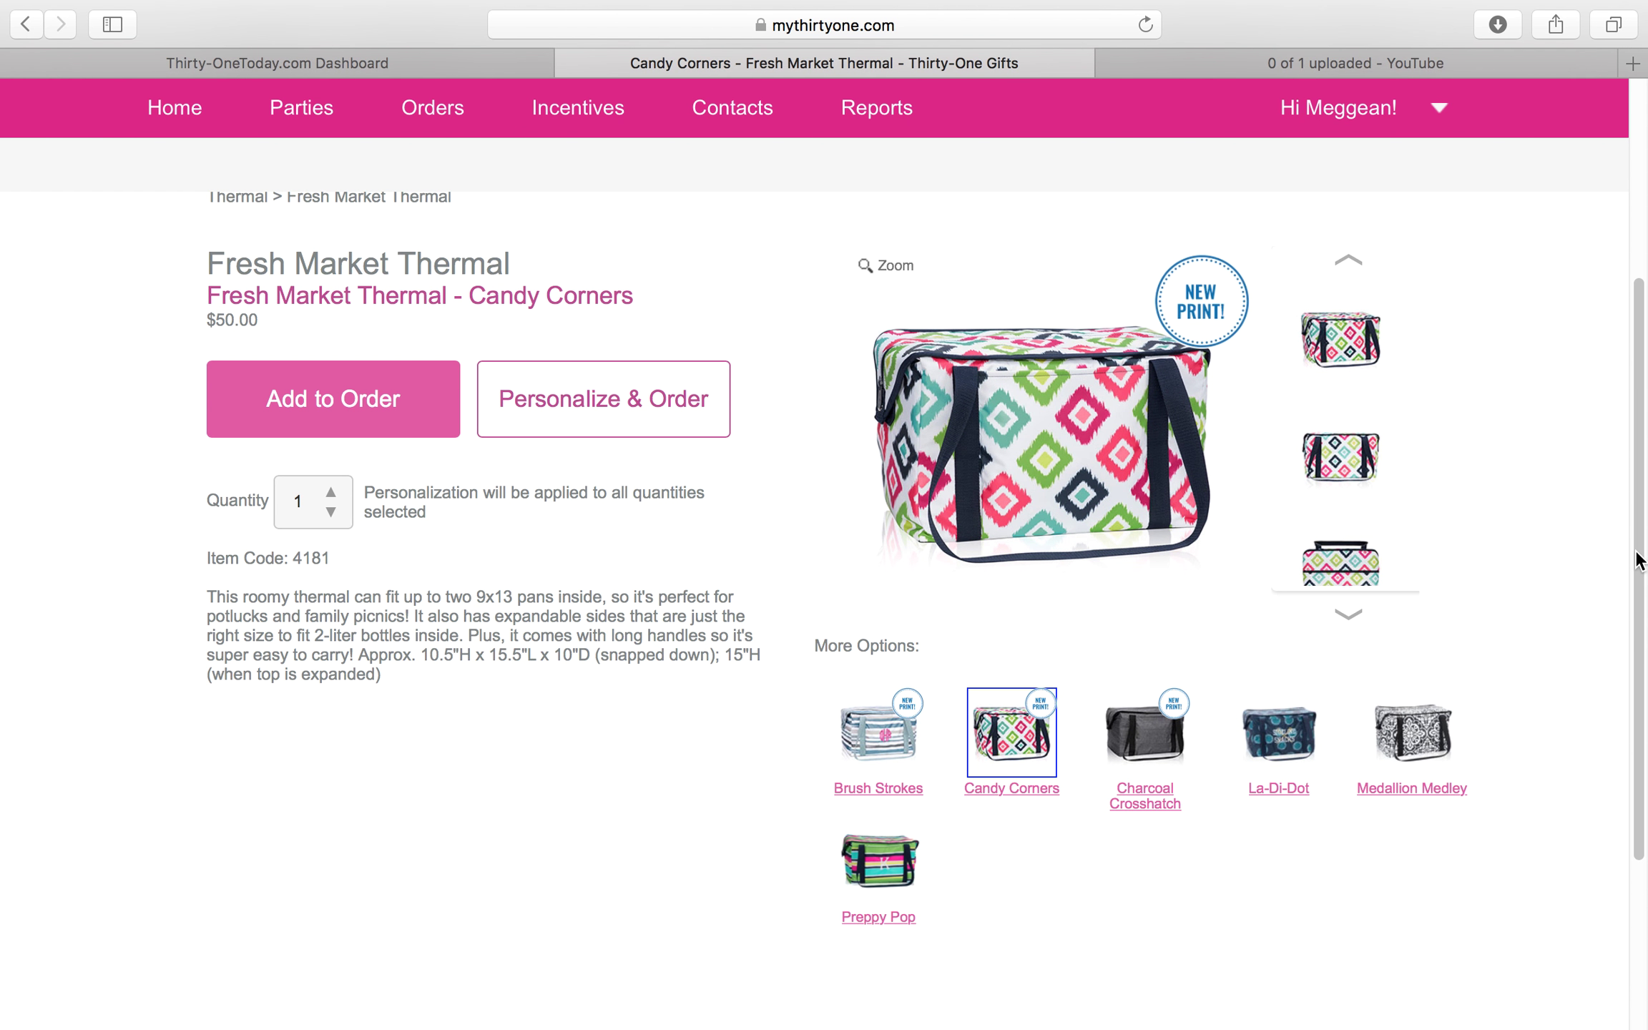
{"action": "left_click", "coordinate": [1281, 734]}
{"action": "scroll", "coordinate": [930, 679], "scroll_direction": "down", "scroll_amount": 2}
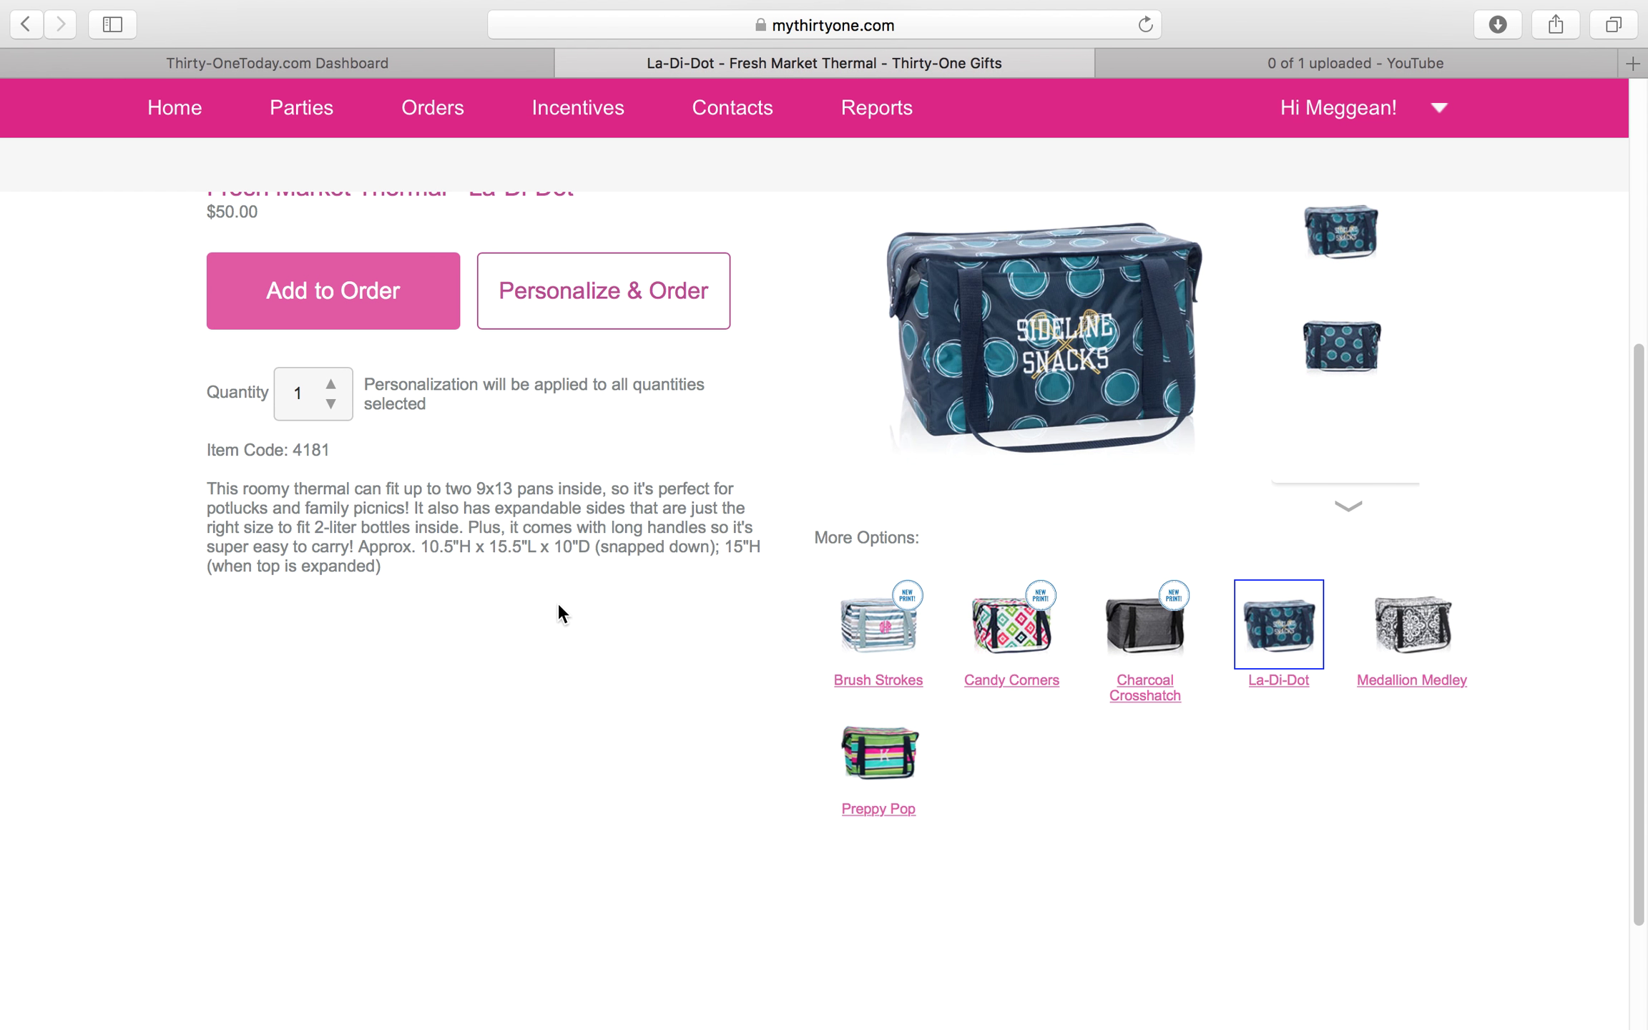
{"action": "left_click", "coordinate": [379, 318]}
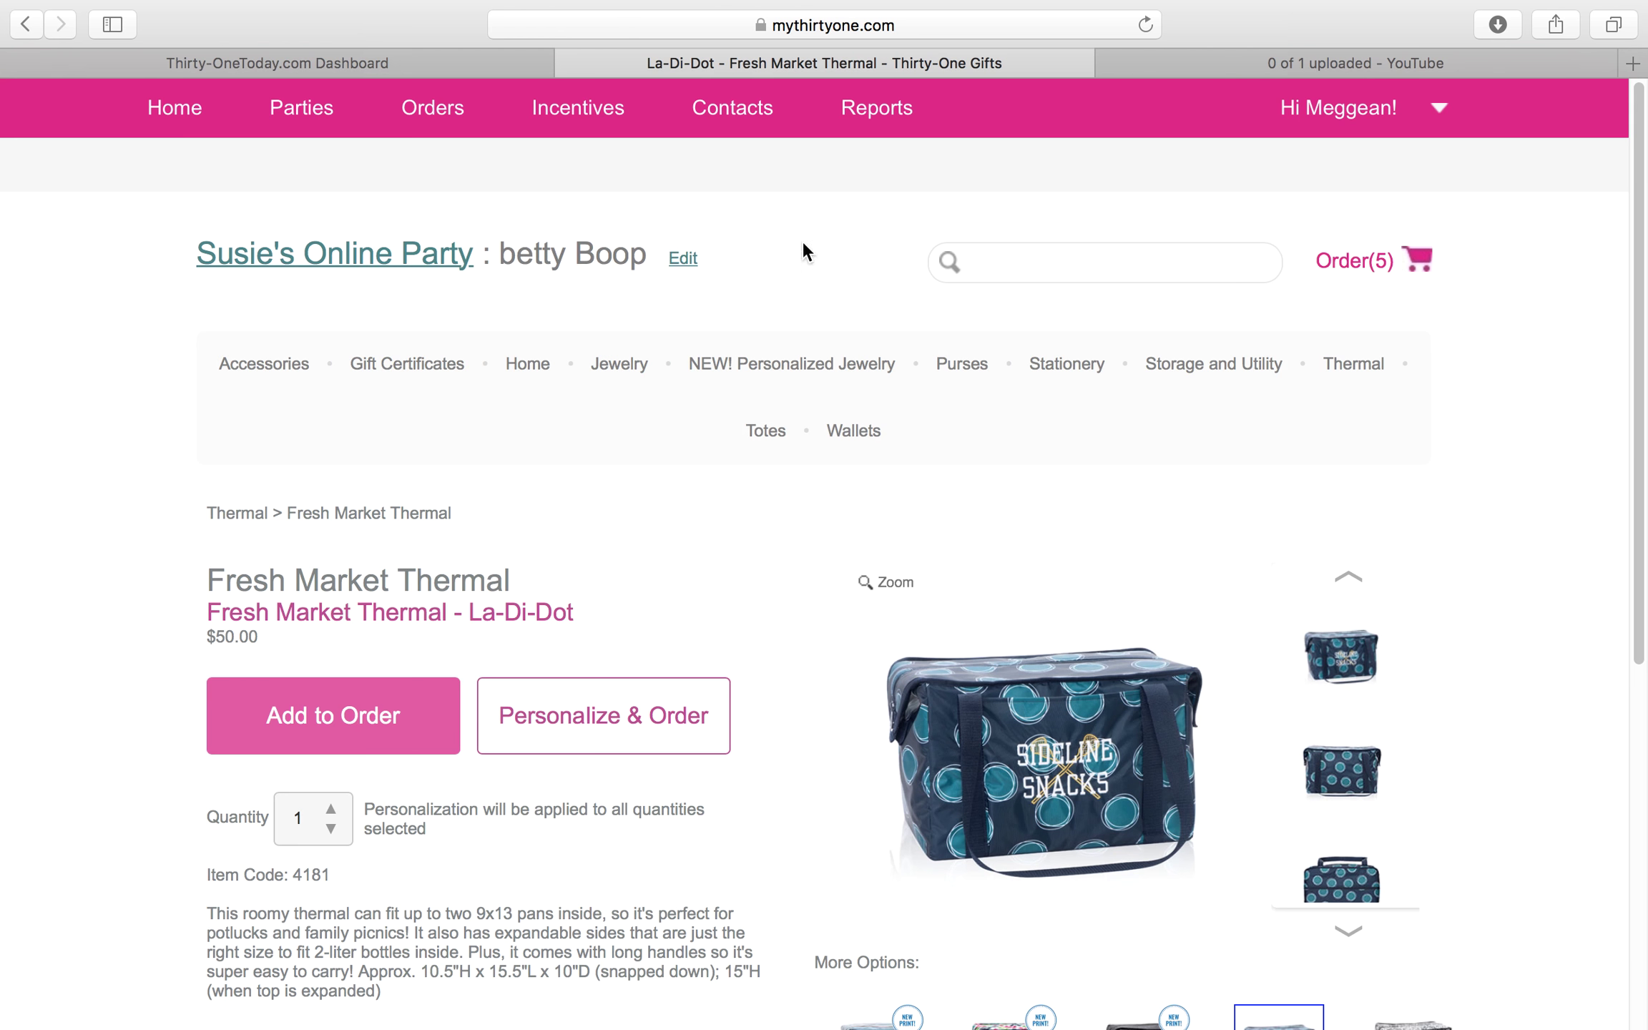
{"action": "left_click", "coordinate": [1380, 262]}
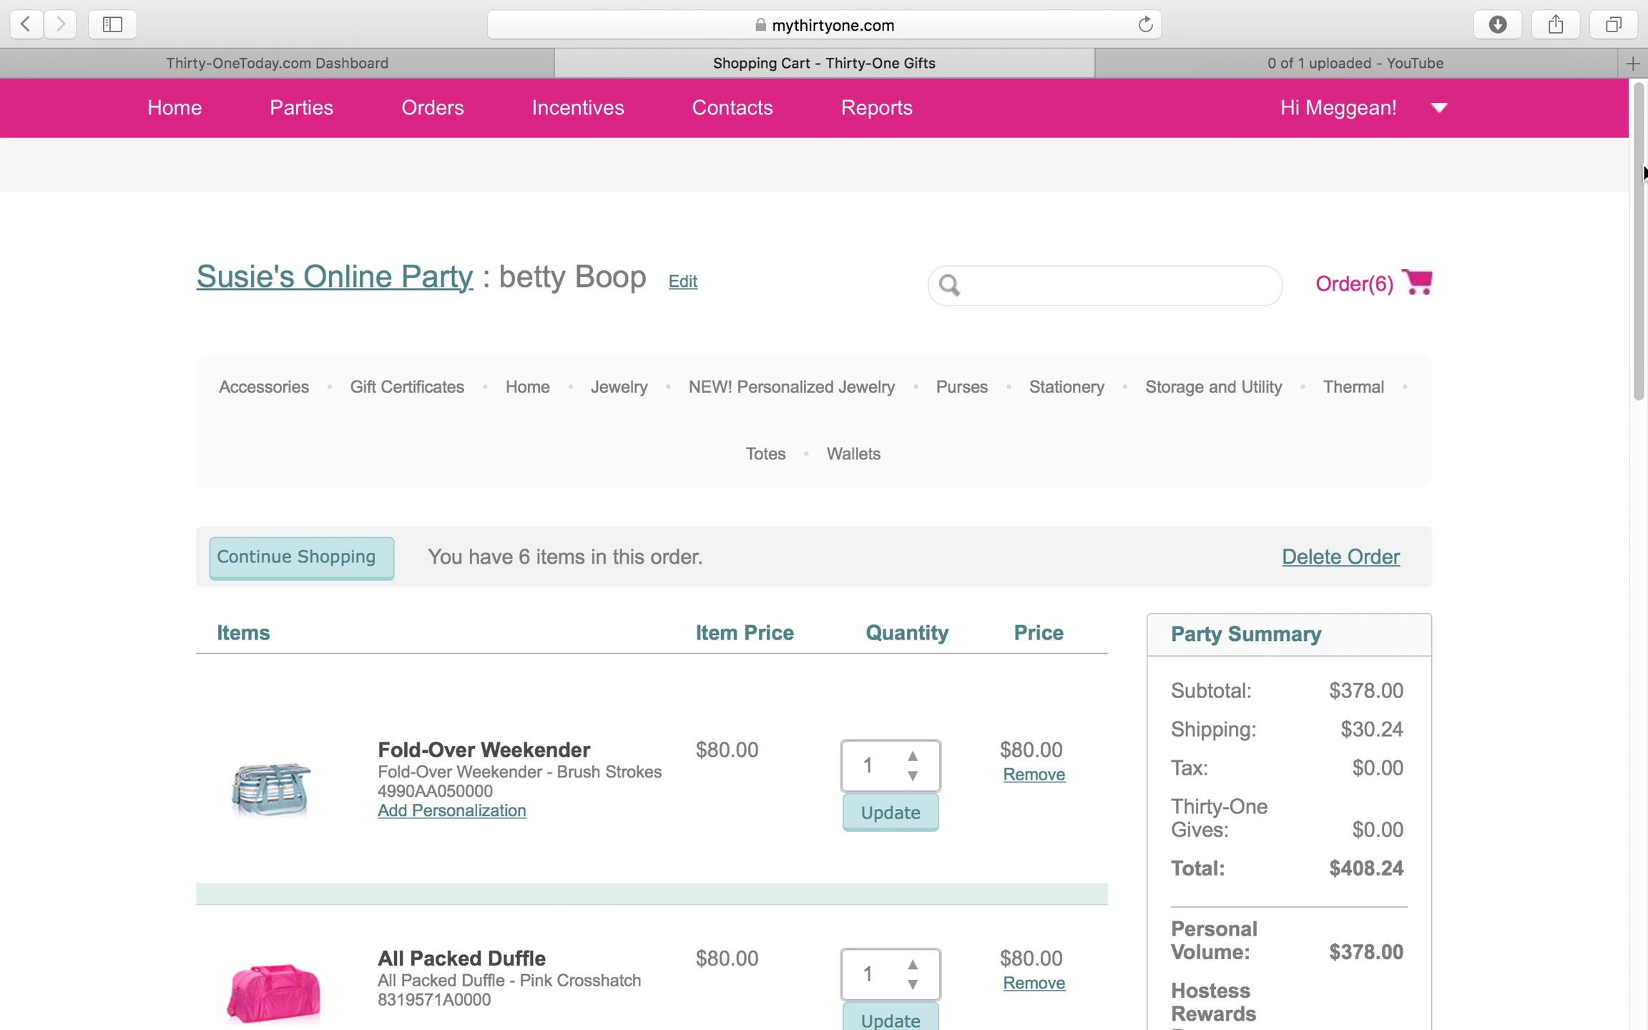
- Discount both Large Utility Totes to $10.00, making the subtotal $328.00, and begin checkout
{"action": "left_click_drag", "start_coordinate": [1643, 187], "coordinate": [1643, 317]}
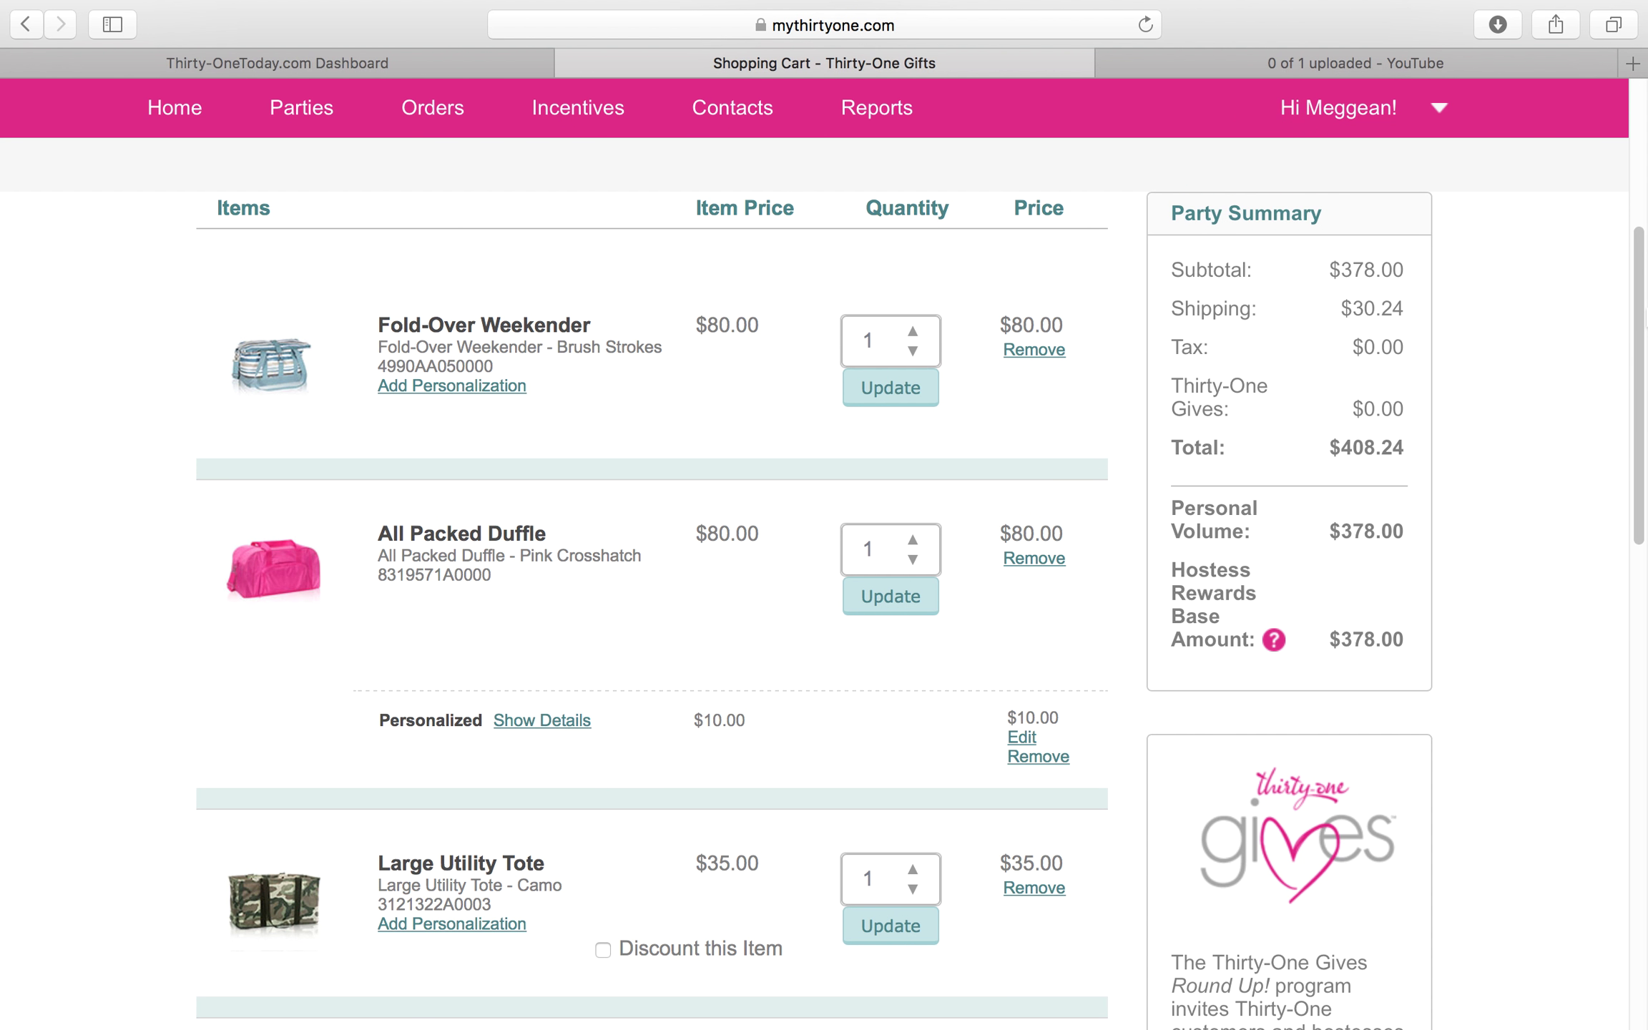
{"action": "scroll", "coordinate": [652, 572], "scroll_direction": "down", "scroll_amount": 1}
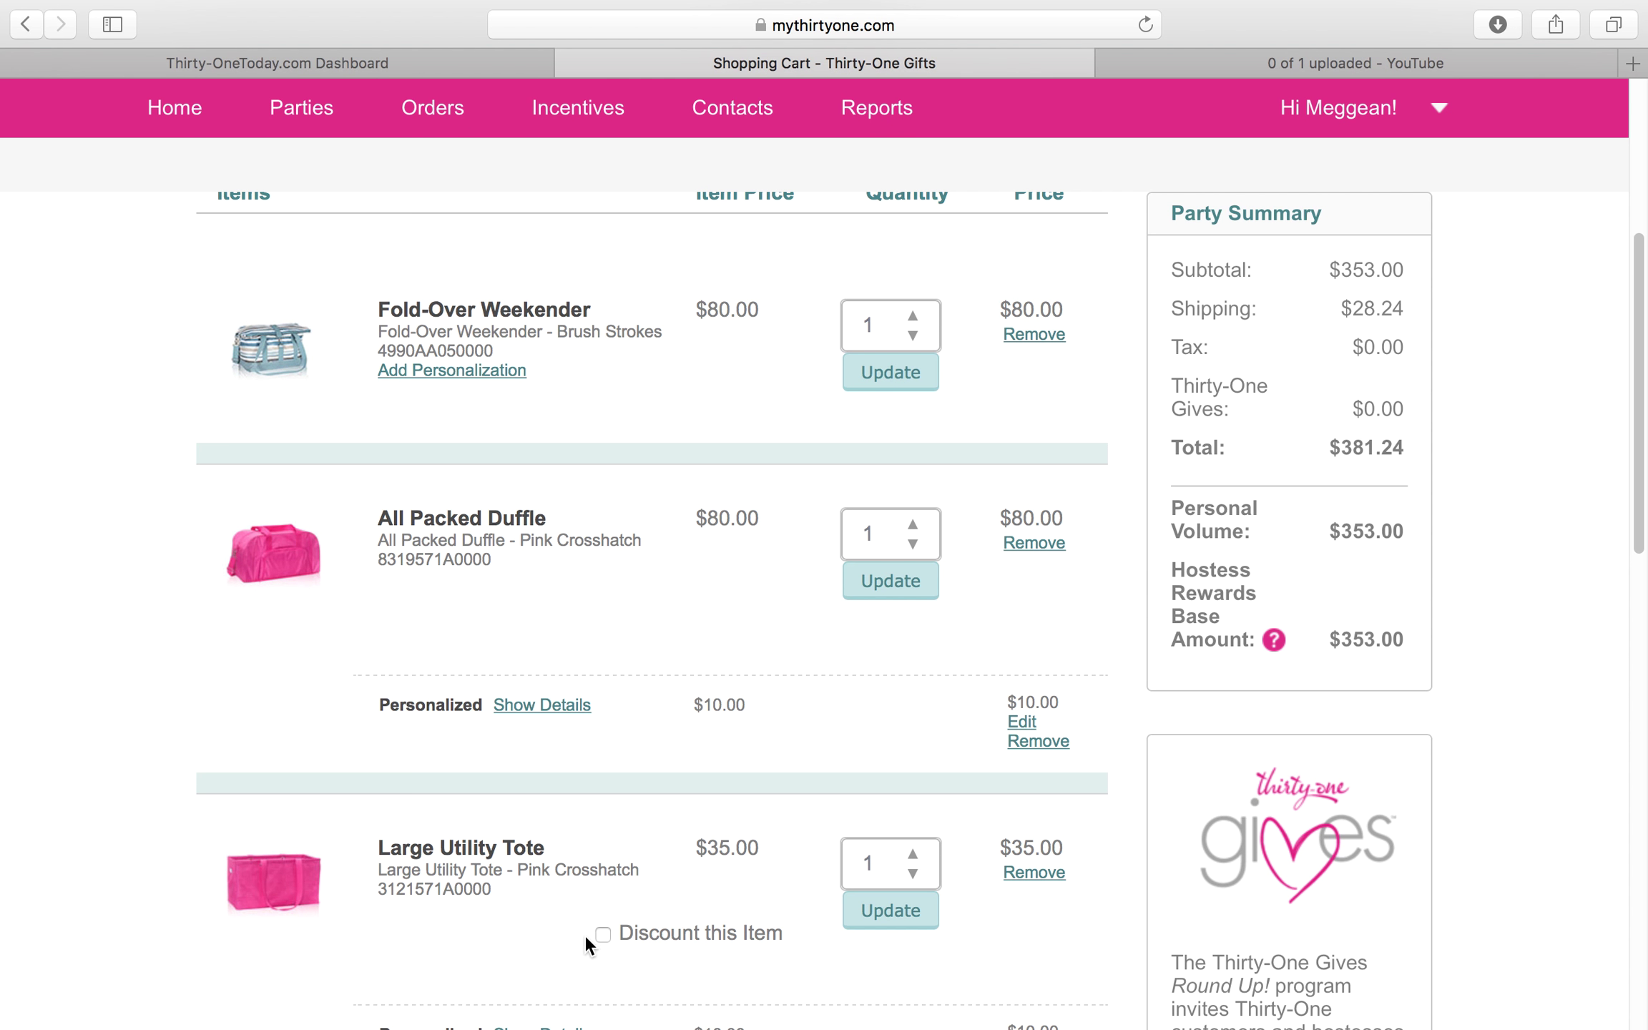
{"action": "left_click", "coordinate": [597, 932]}
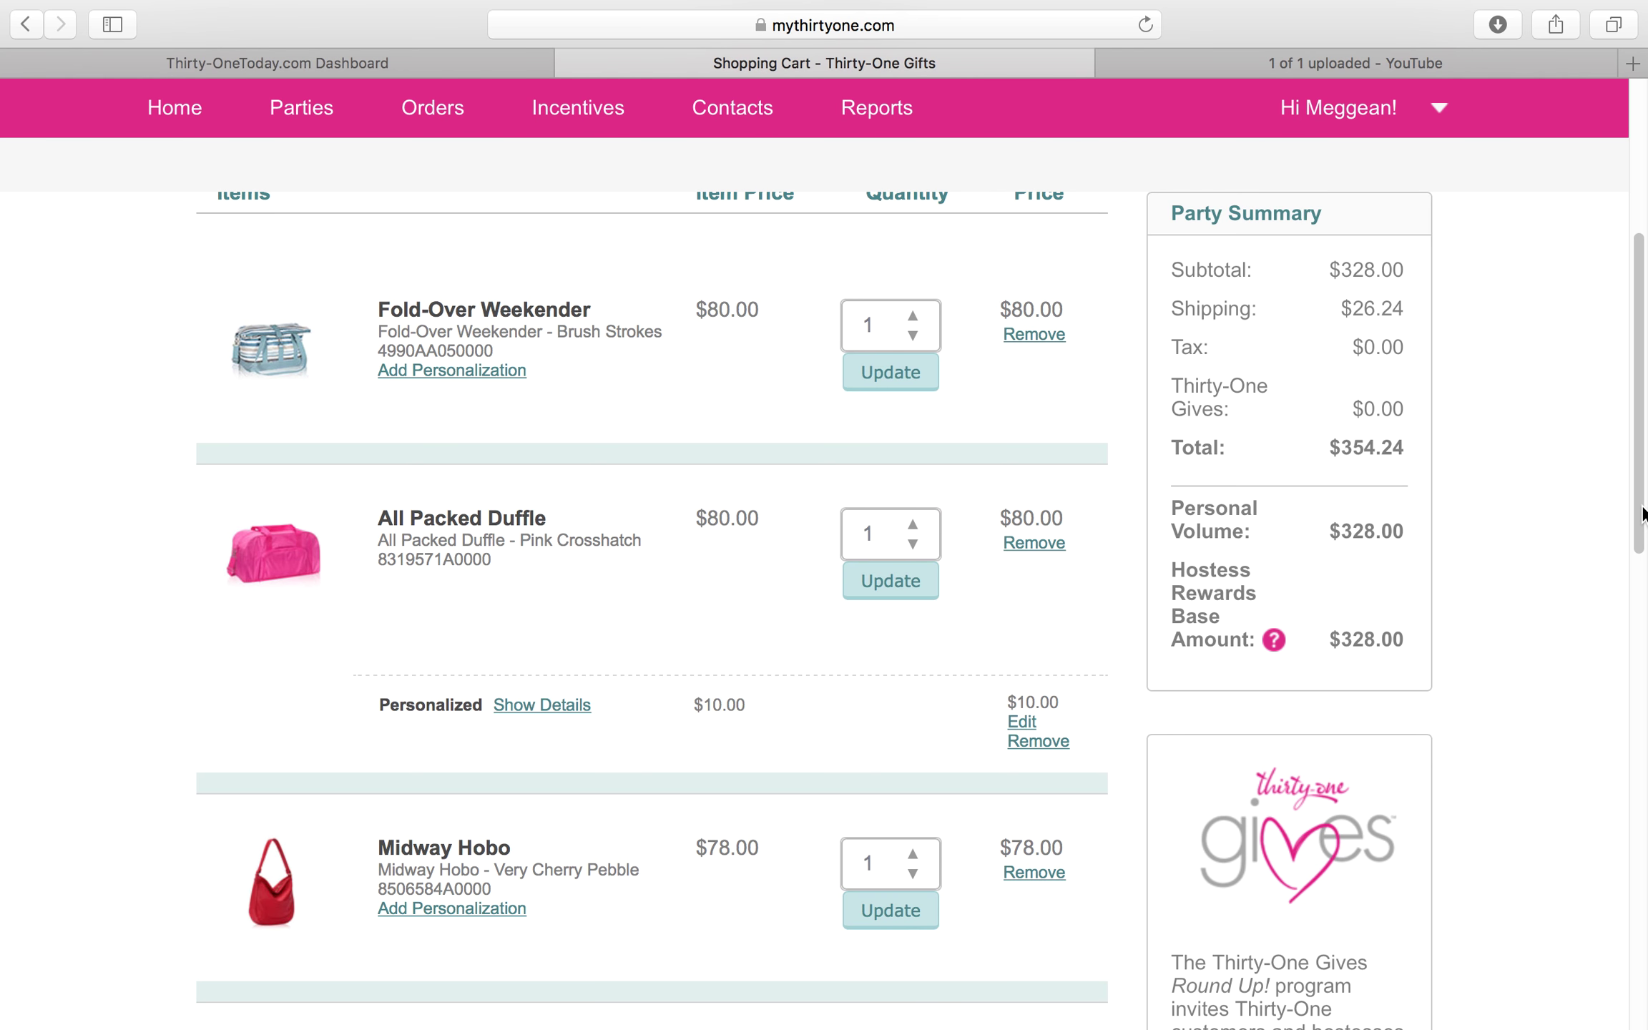
{"action": "left_click_drag", "start_coordinate": [1642, 514], "coordinate": [1639, 858]}
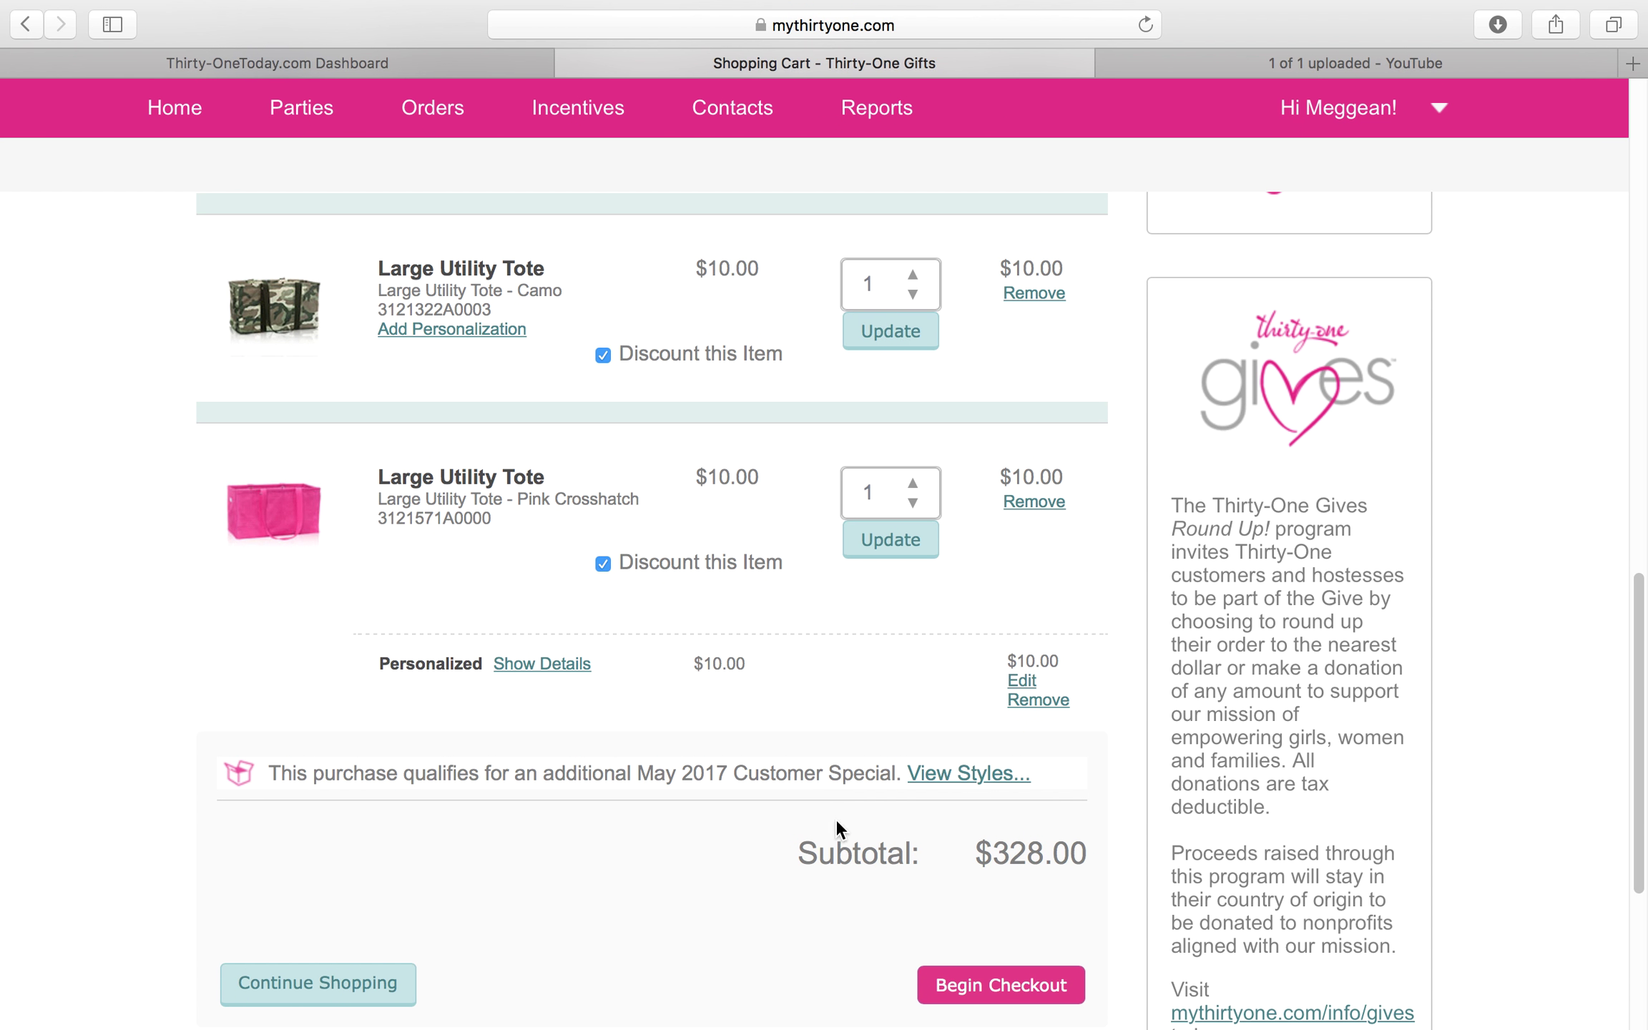
{"action": "left_click", "coordinate": [981, 1005]}
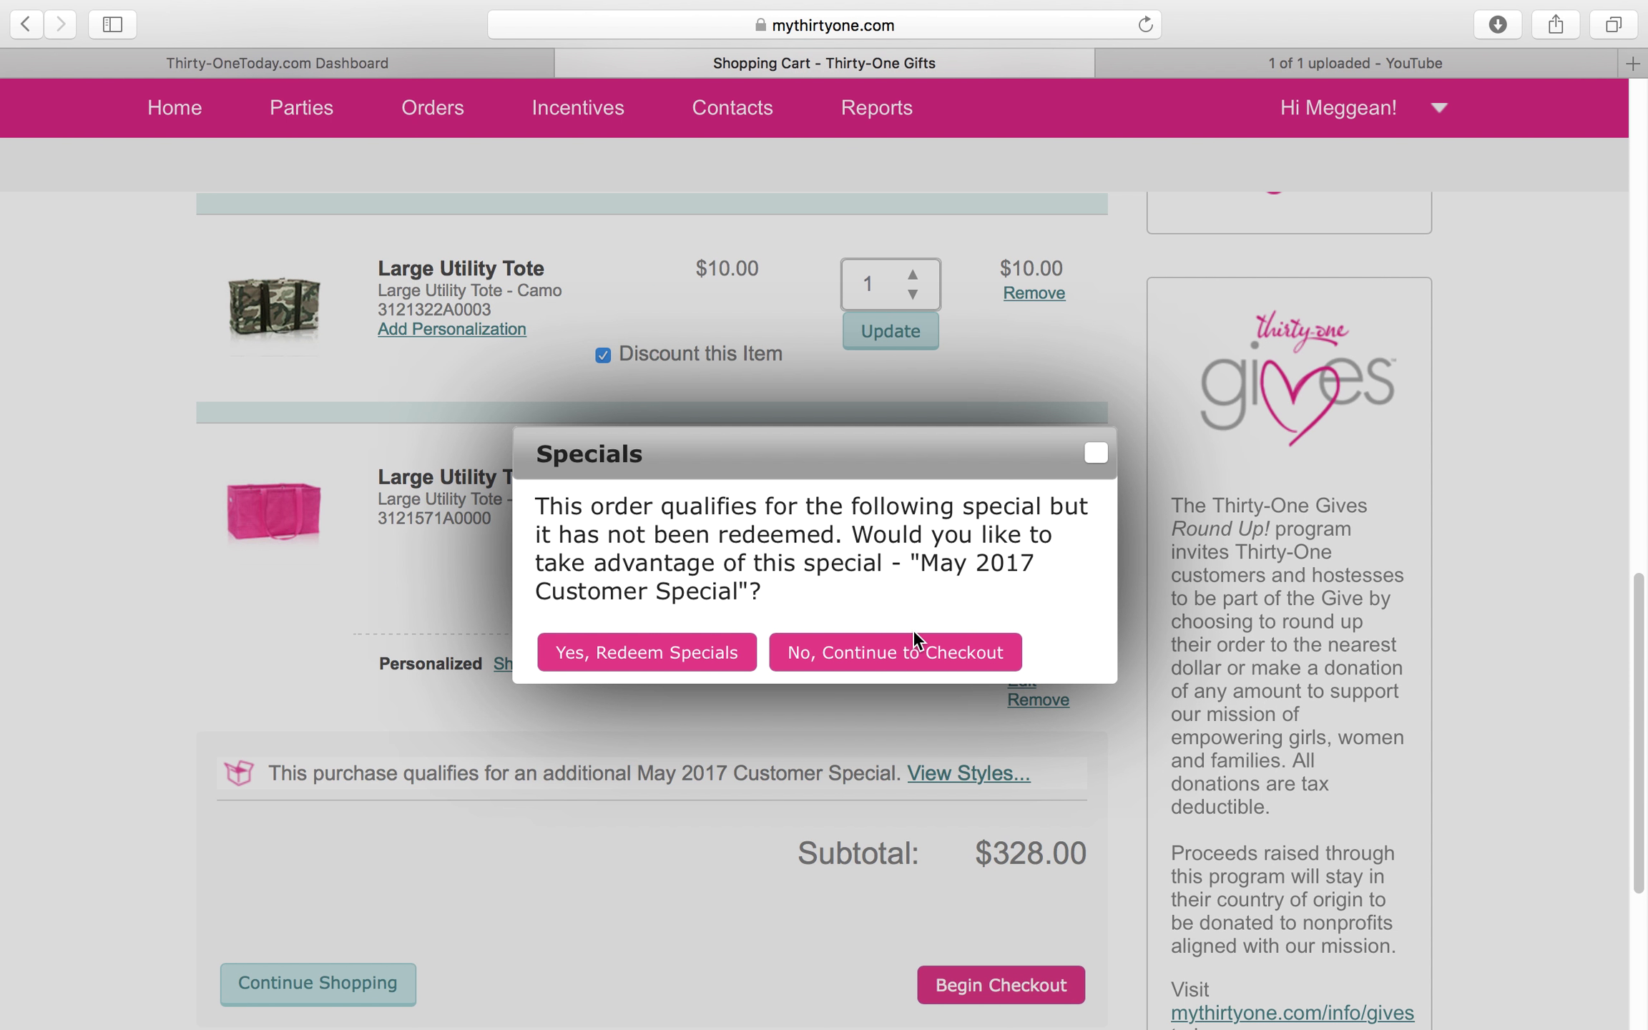
- Decline the May 2017 Customer Special and keep Hostess as the Ship To location
{"action": "left_click", "coordinate": [920, 669]}
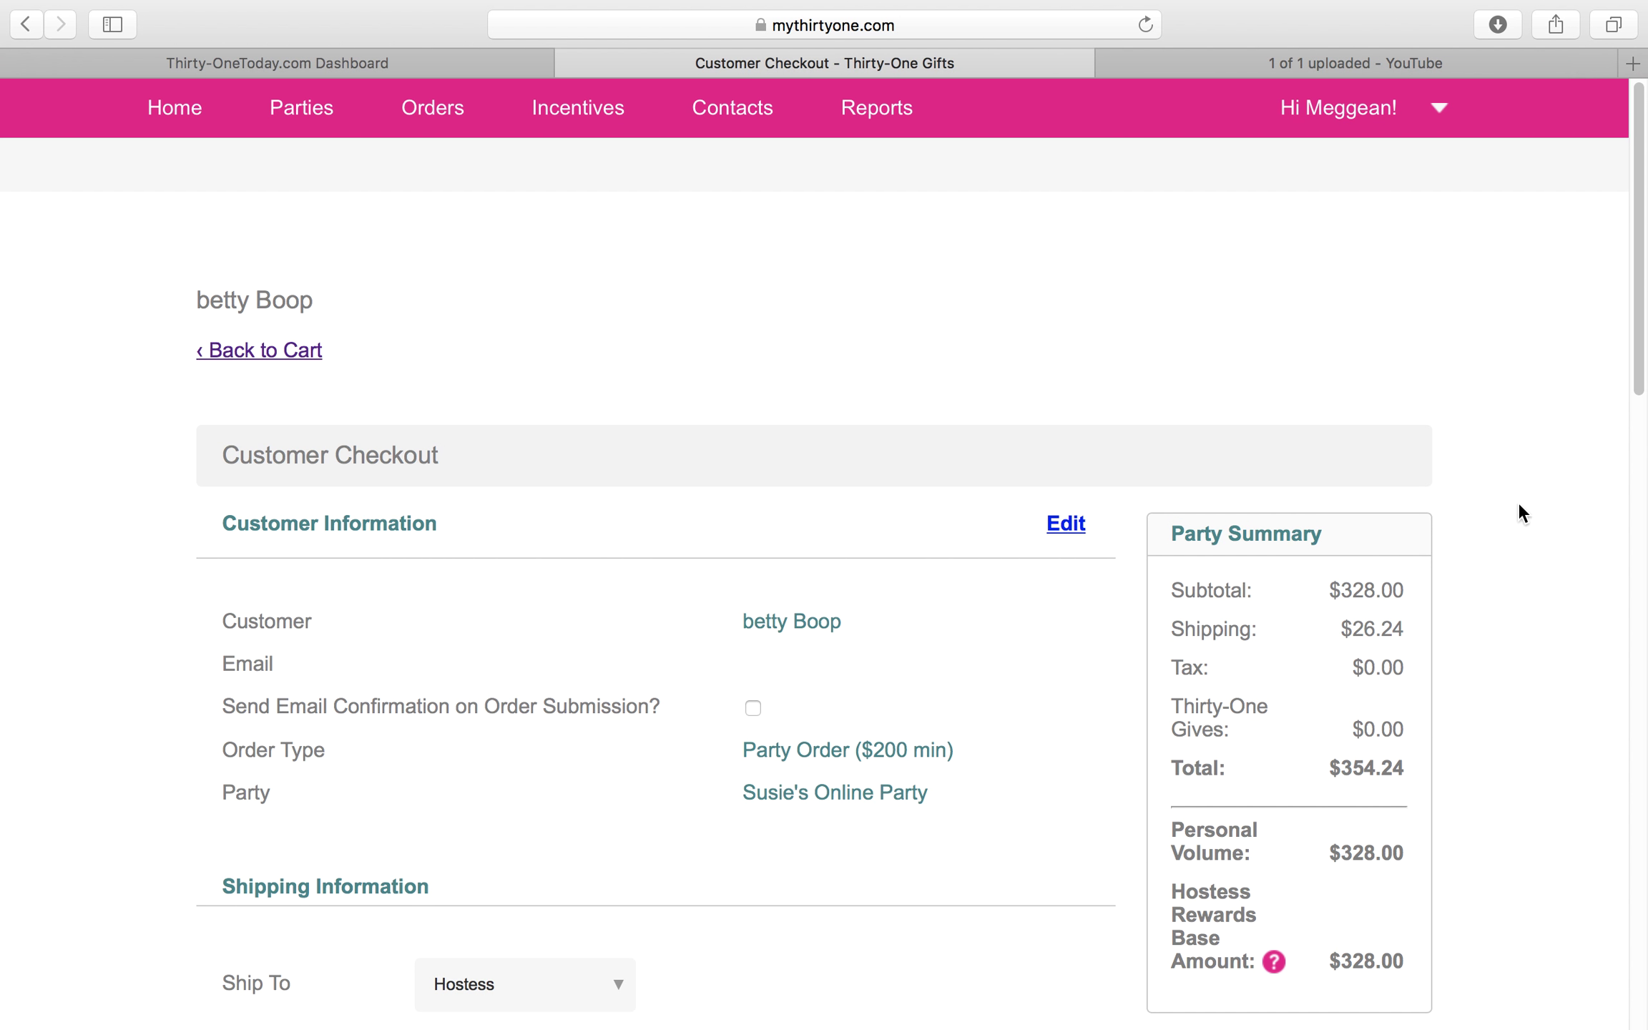
{"action": "left_click_drag", "start_coordinate": [1639, 306], "coordinate": [1644, 436]}
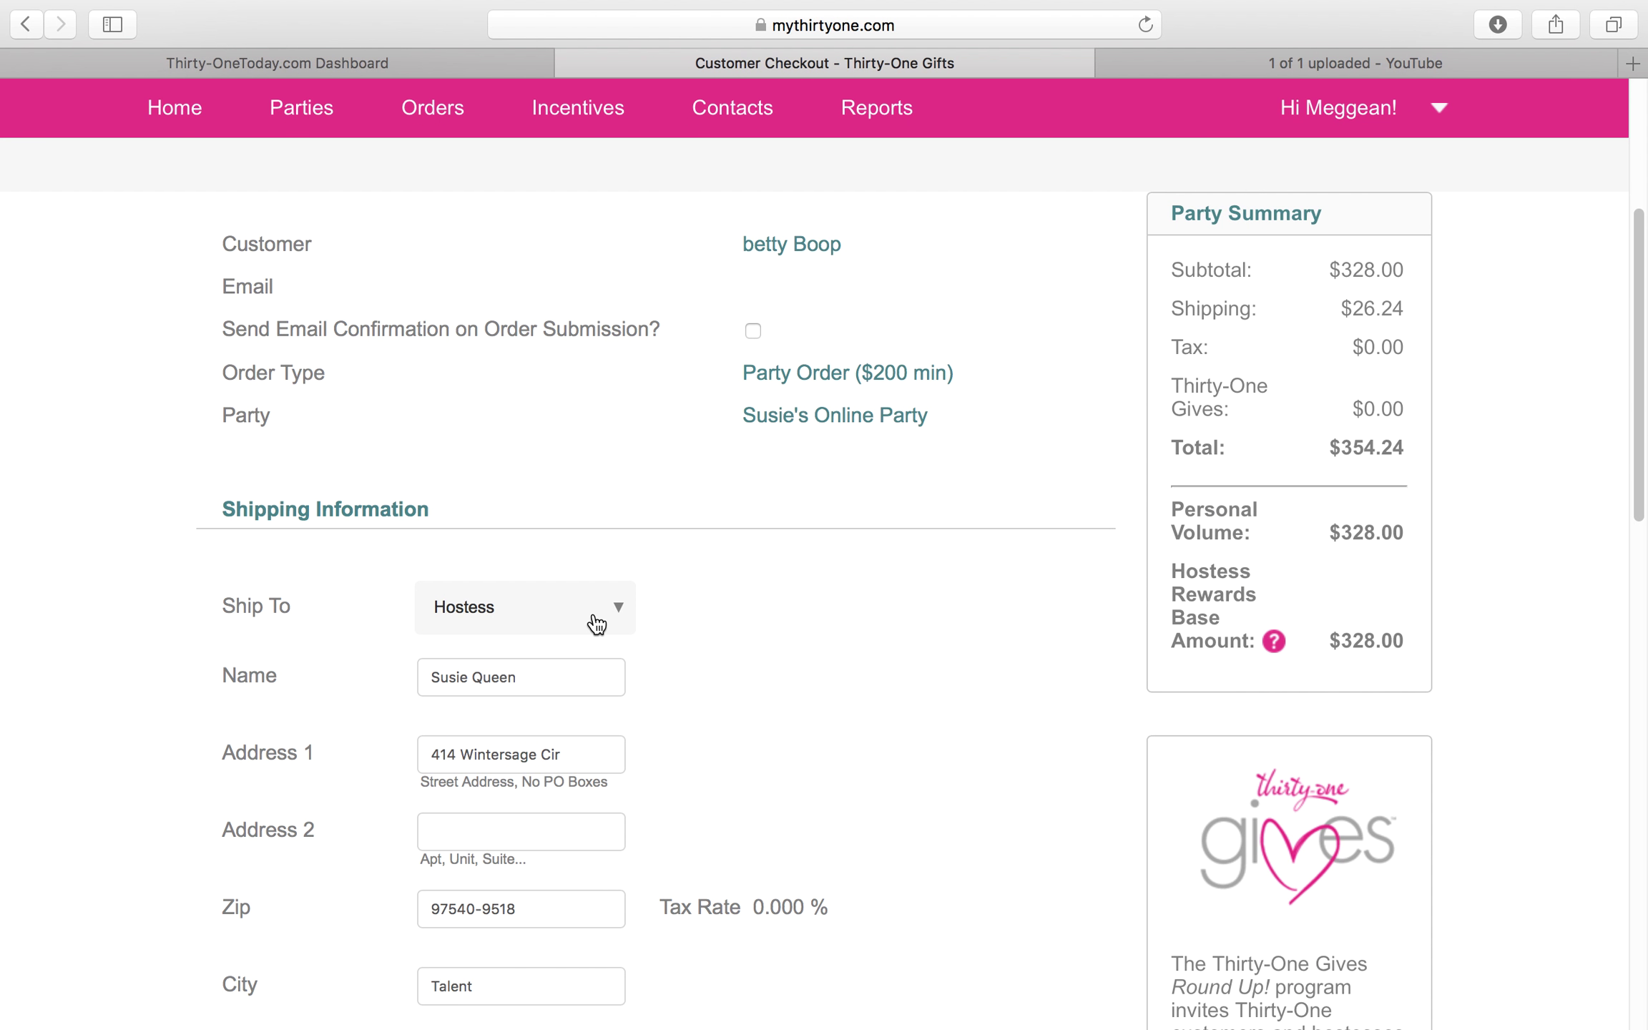
{"action": "left_click", "coordinate": [596, 625]}
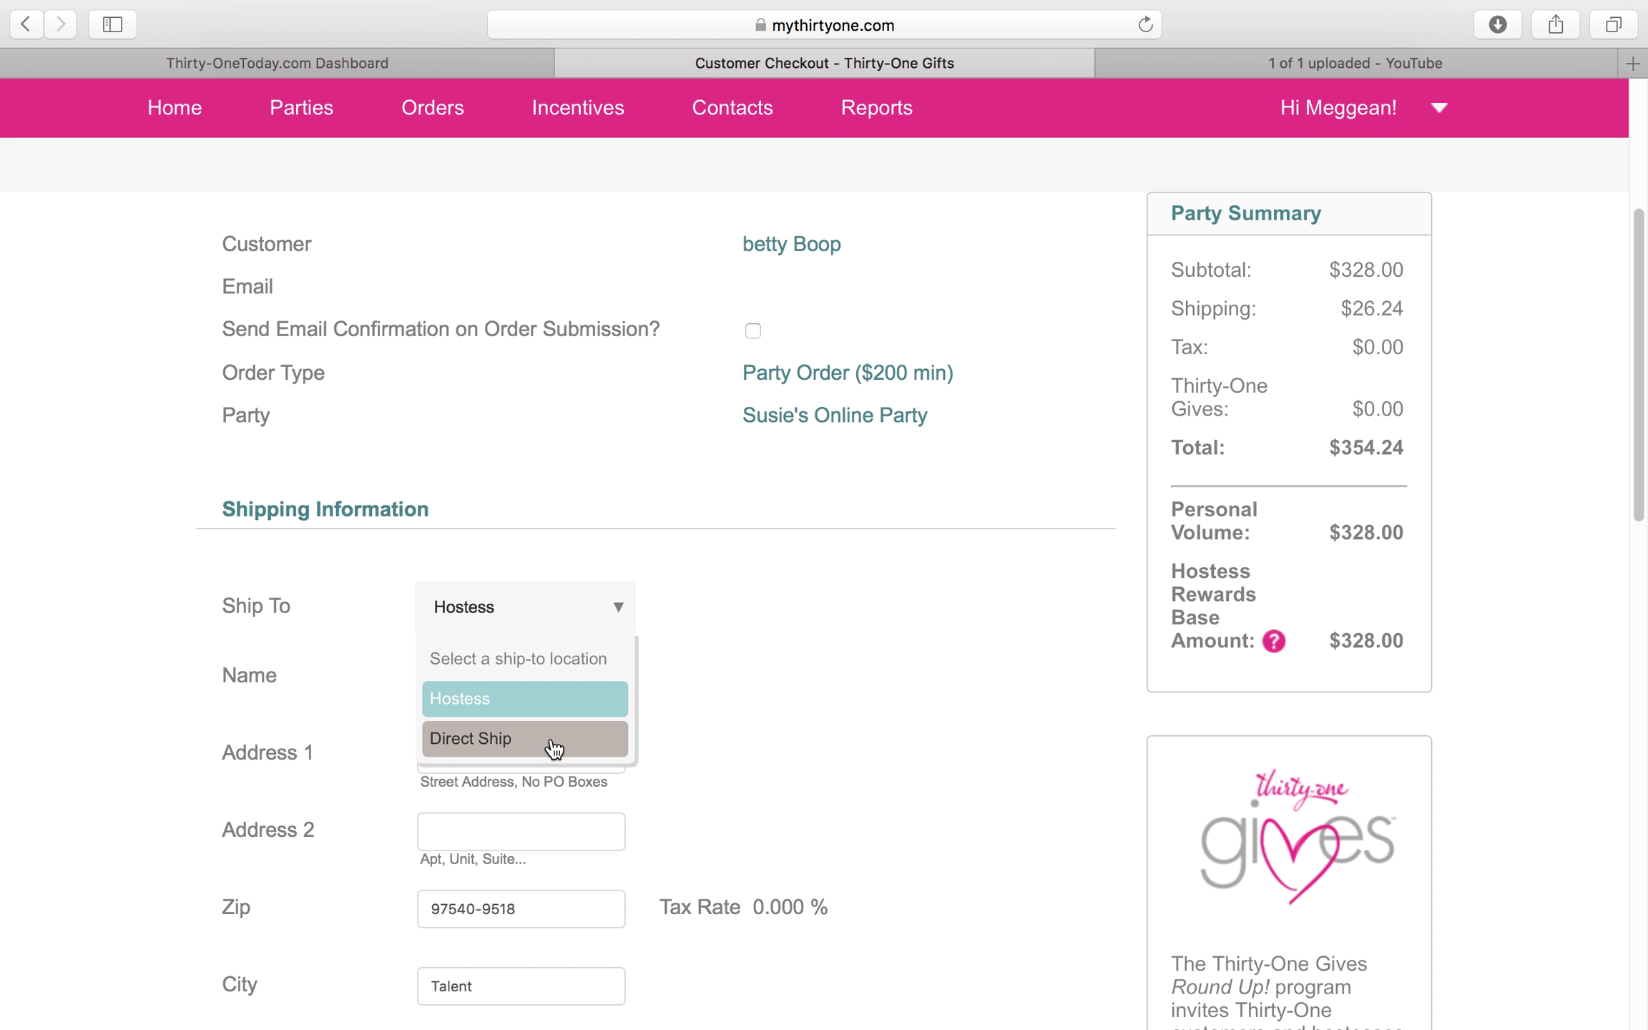
{"action": "left_click", "coordinate": [538, 699]}
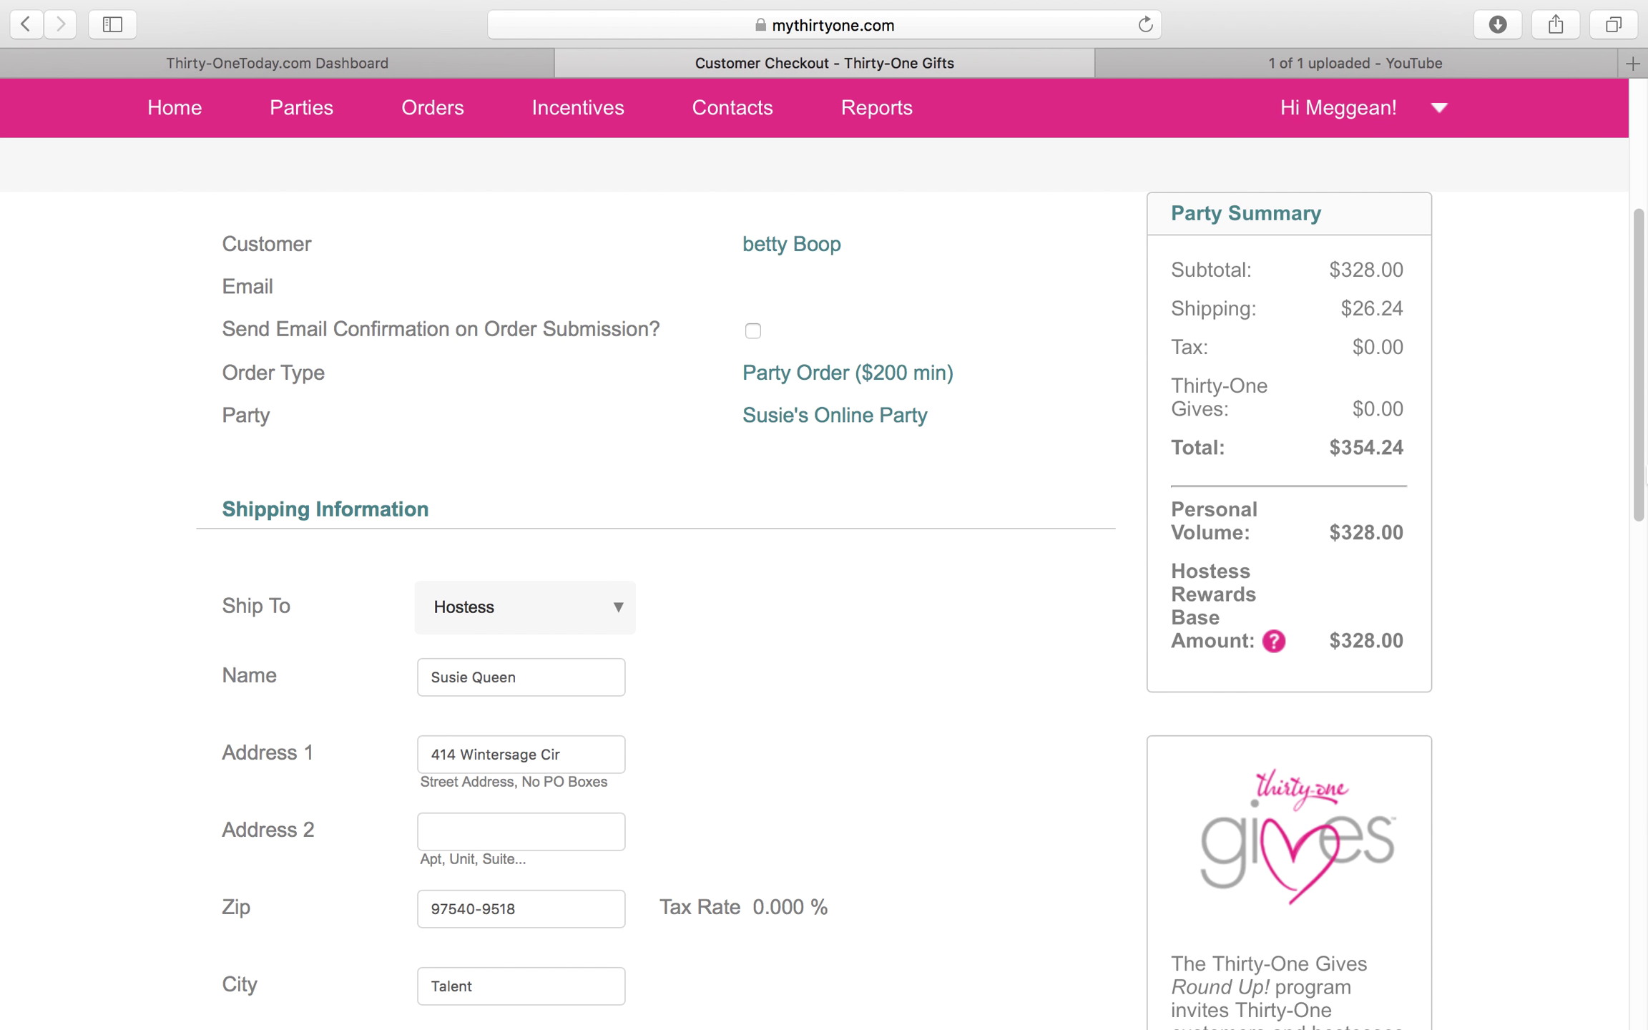
{"action": "scroll", "coordinate": [1642, 445], "scroll_direction": "down", "scroll_amount": 15}
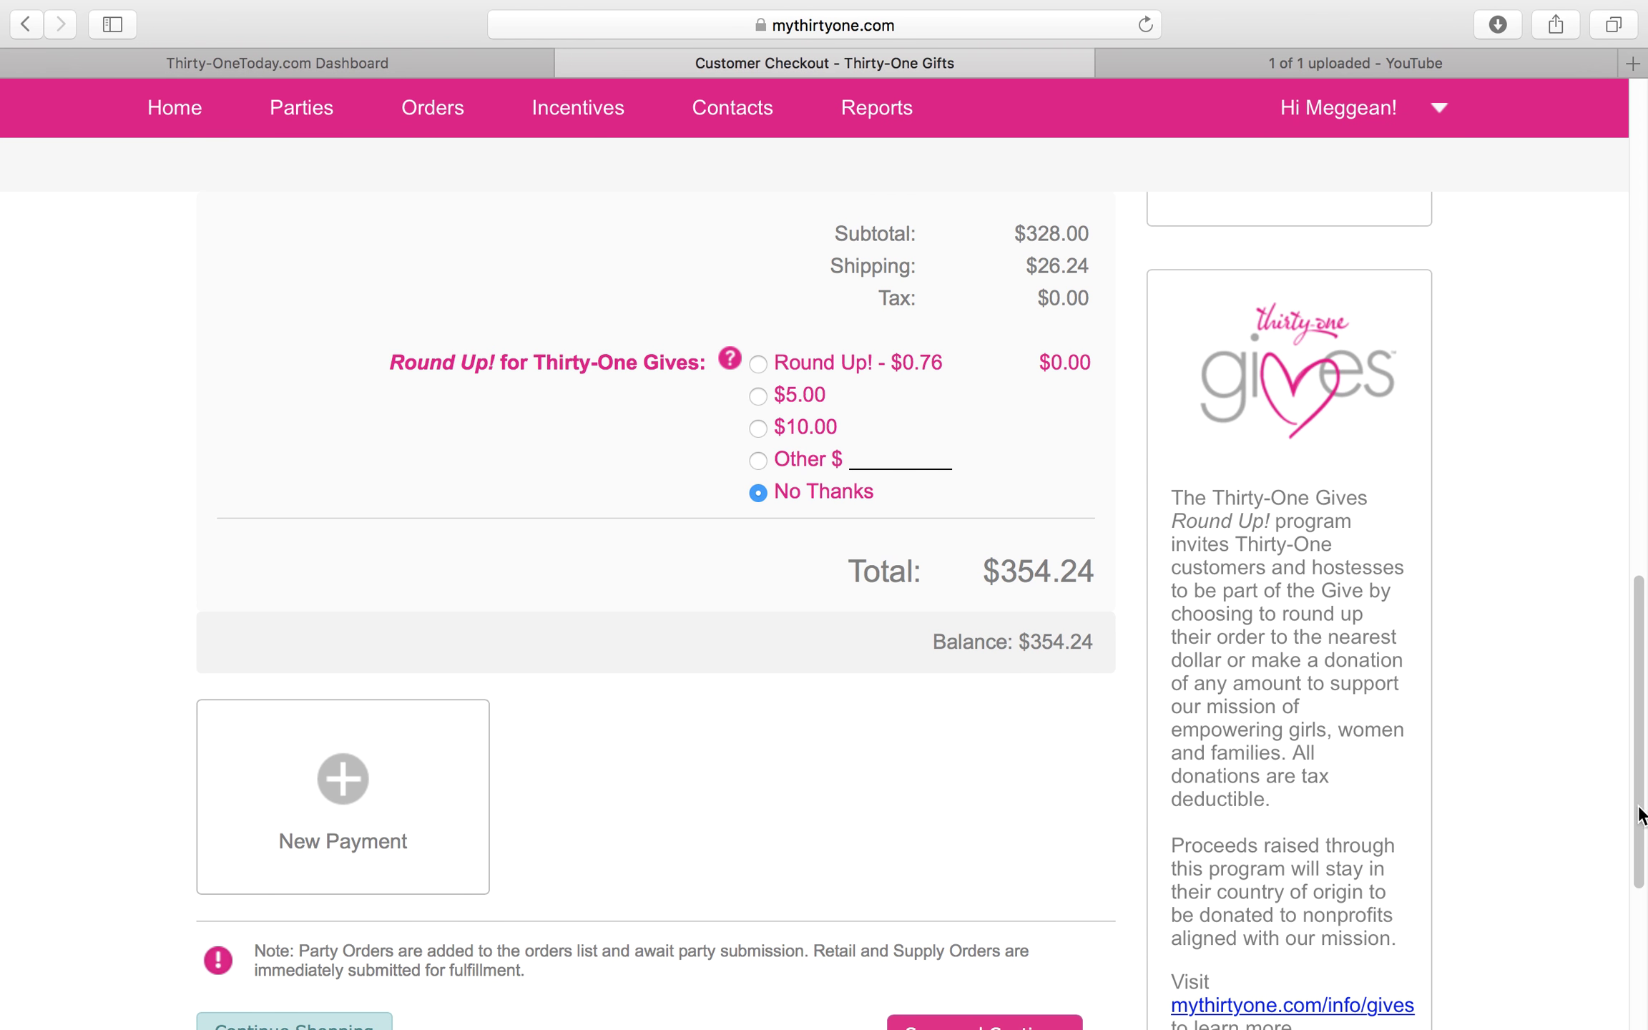
- Add a new payment of $354.24 using the New Guest Credit Card option
{"action": "left_click", "coordinate": [334, 798]}
{"action": "left_click", "coordinate": [837, 591]}
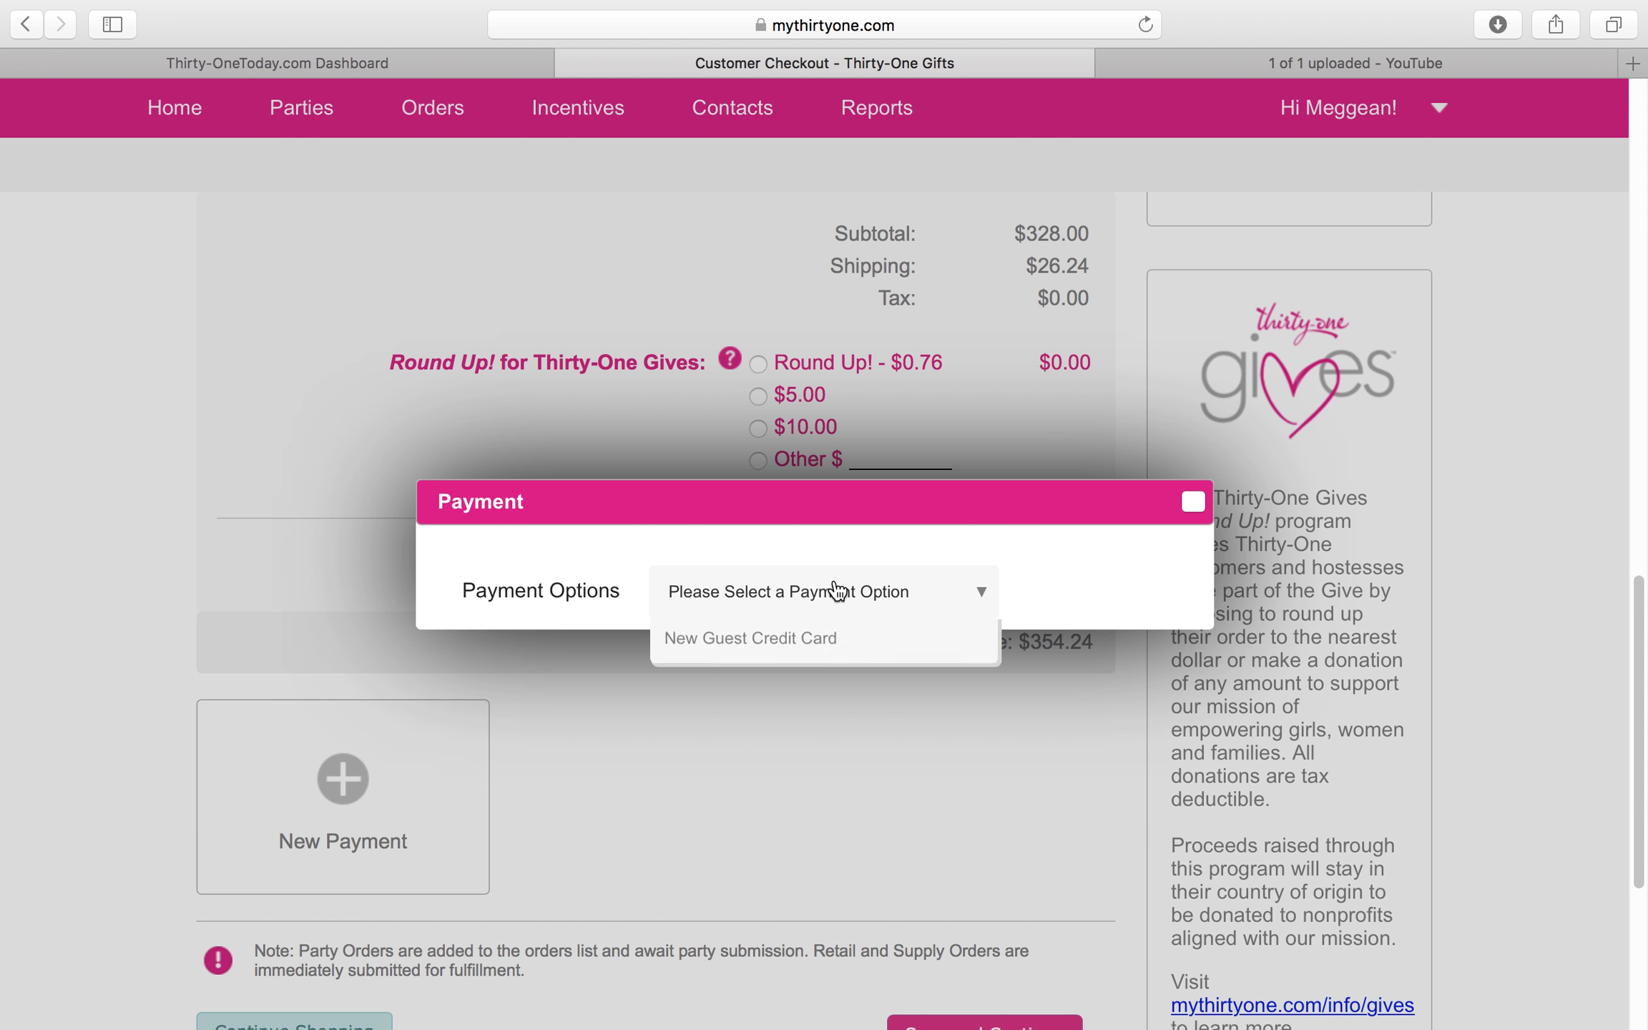
{"action": "left_click", "coordinate": [805, 764]}
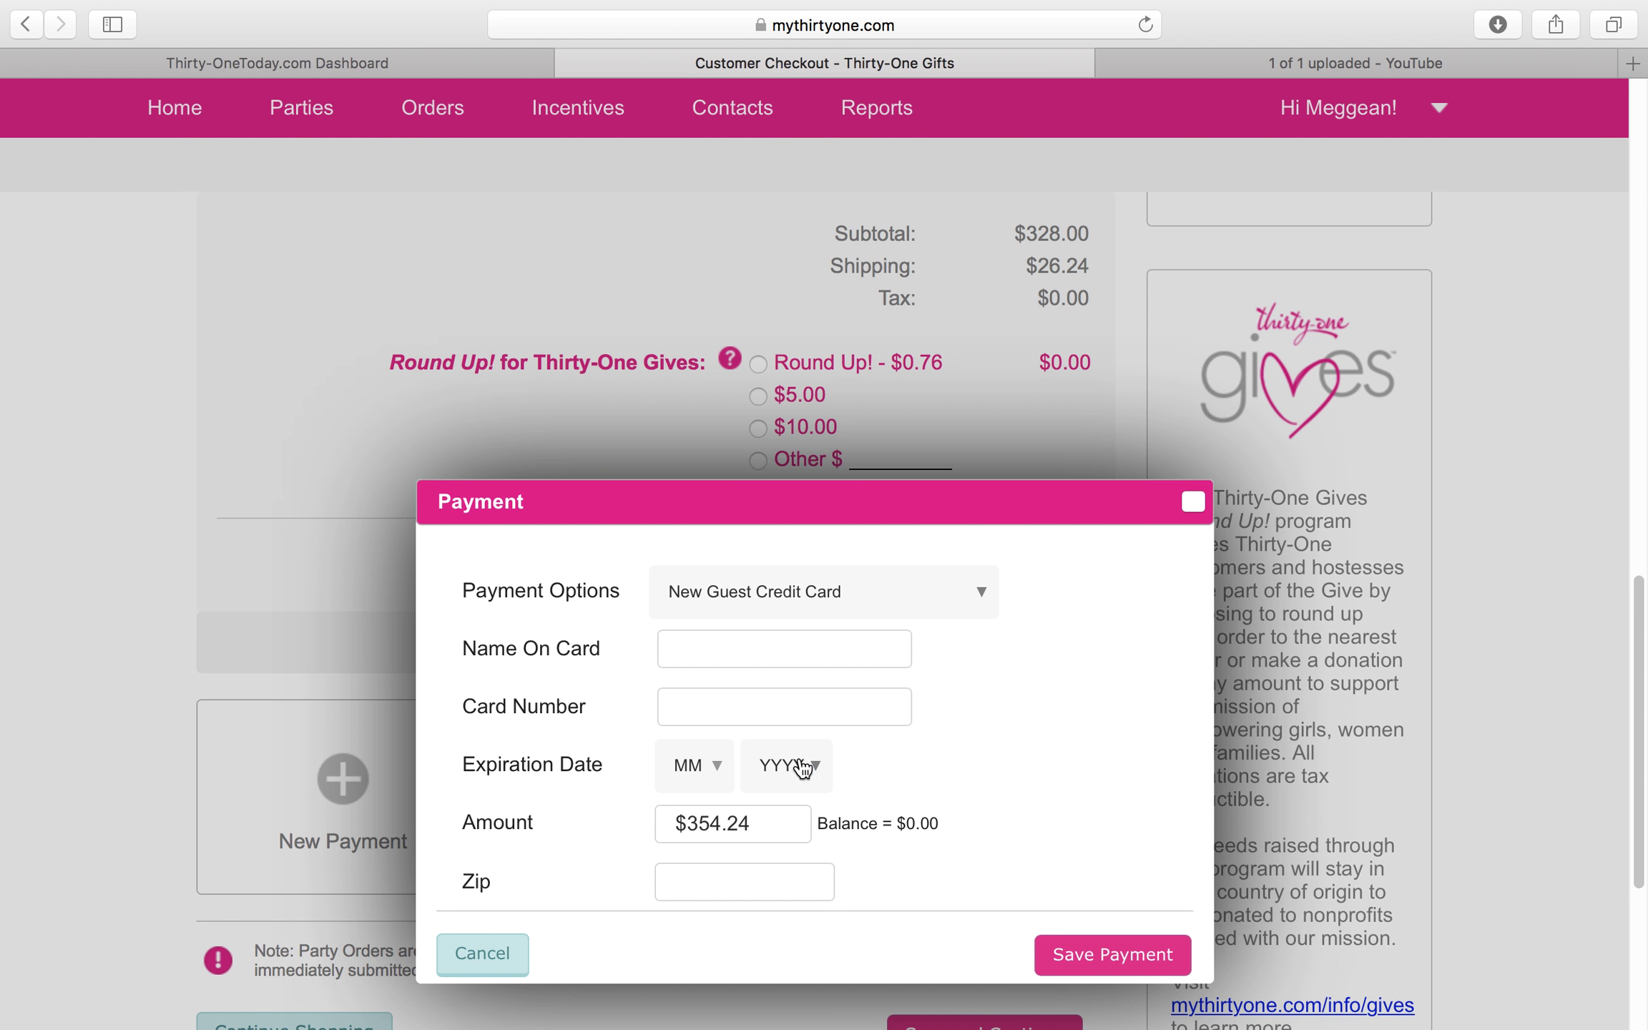